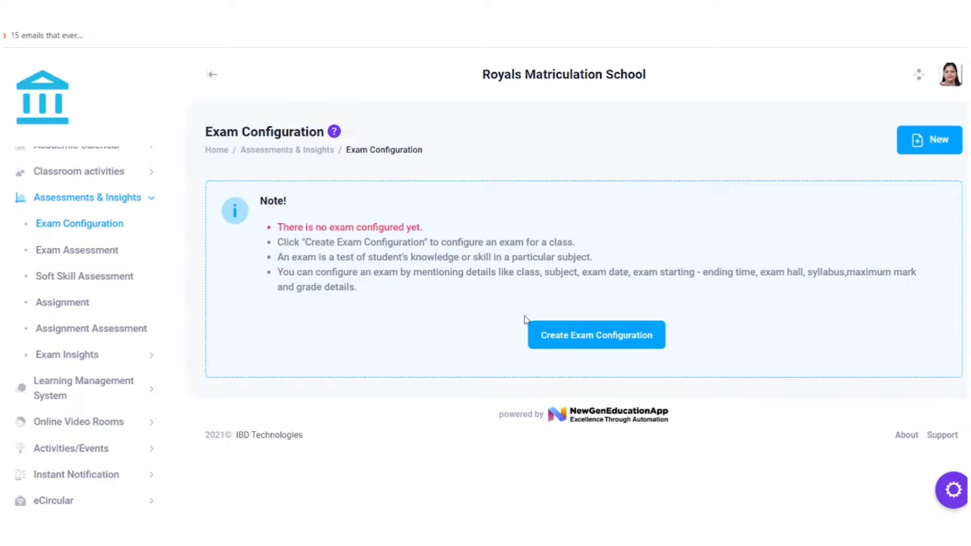
Create a new exam configuration with the description Mid_Term_Exam_6a for class IV-A and continue to the exam schedules
left_click(569, 346)
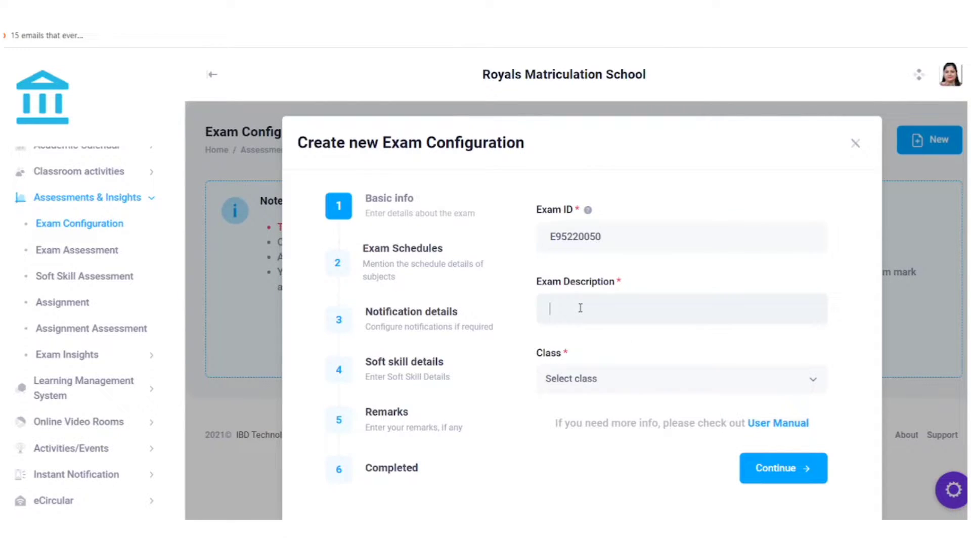
left_click(604, 417)
key("BackSpace")
key("BackSpace")
type("a")
left_click(643, 379)
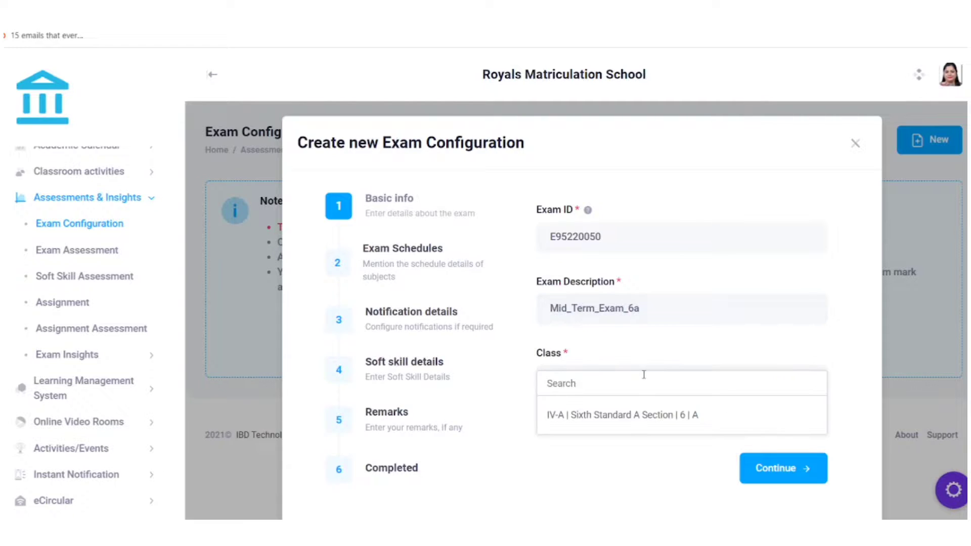
left_click(610, 422)
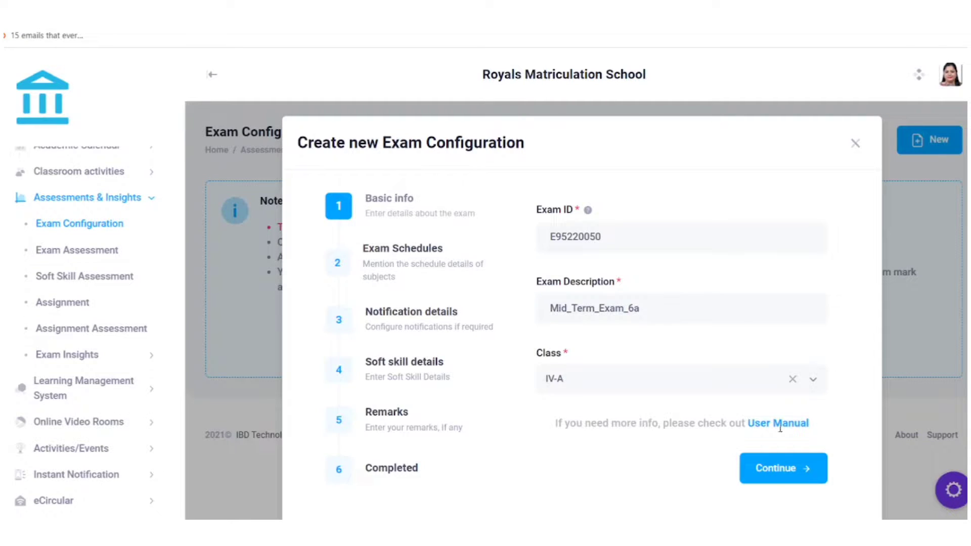
left_click(777, 472)
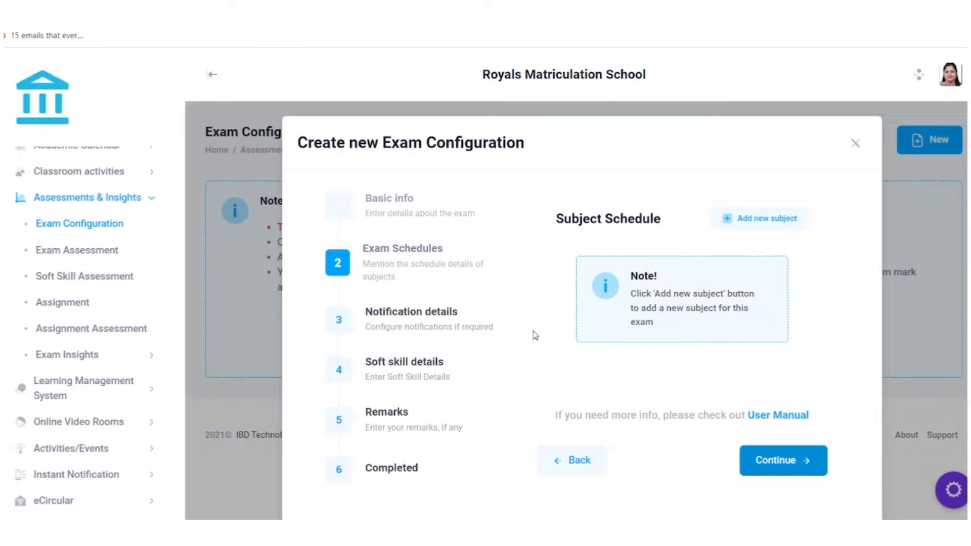
Add a new subject schedule for English and set its exam date to 07-04-2022
left_click(757, 212)
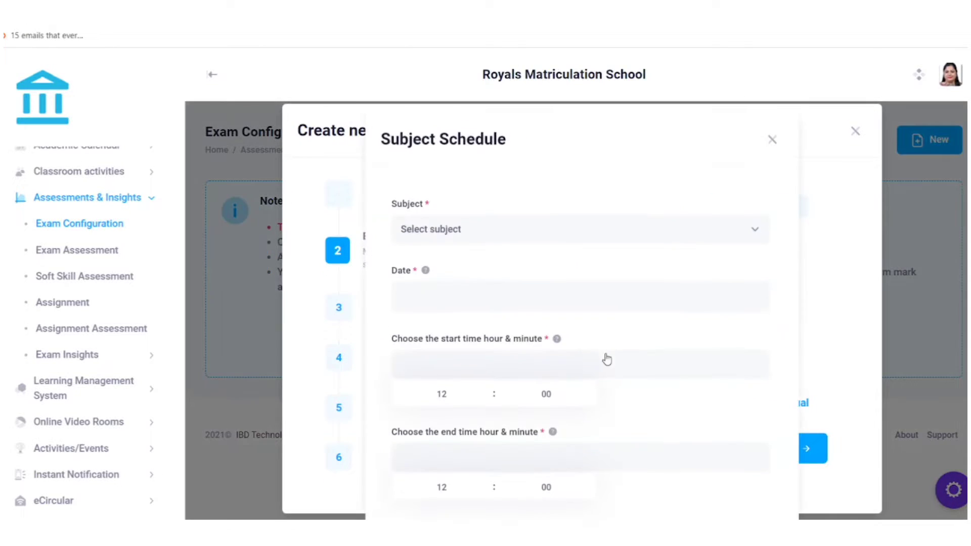
left_click(467, 235)
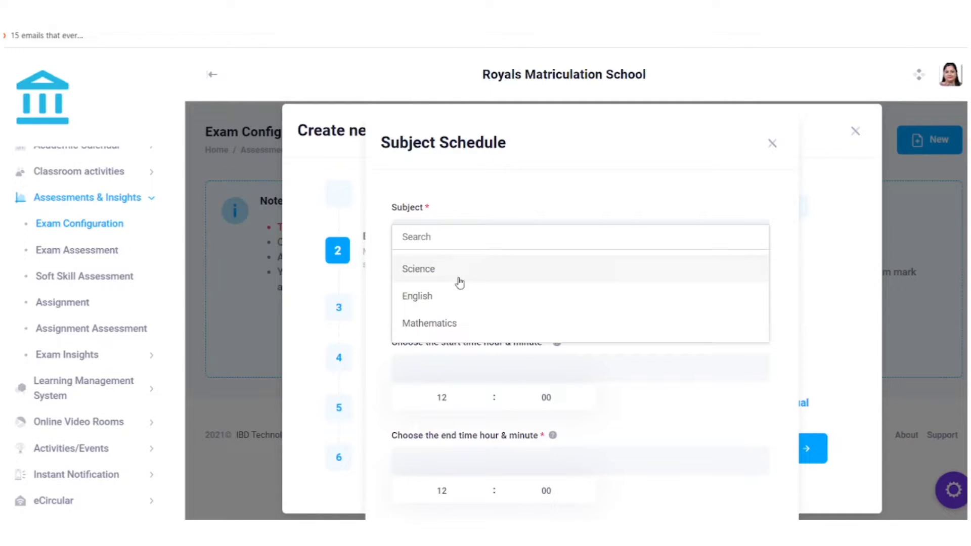
left_click(453, 306)
scroll(447, 202, "down", 1)
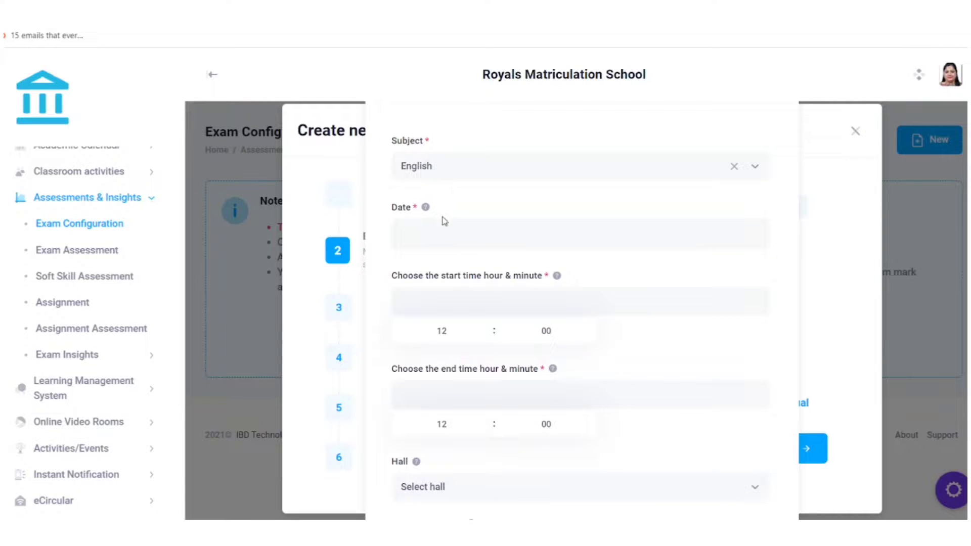
left_click(433, 234)
scroll(557, 225, "down", 5)
scroll(566, 248, "up", 6)
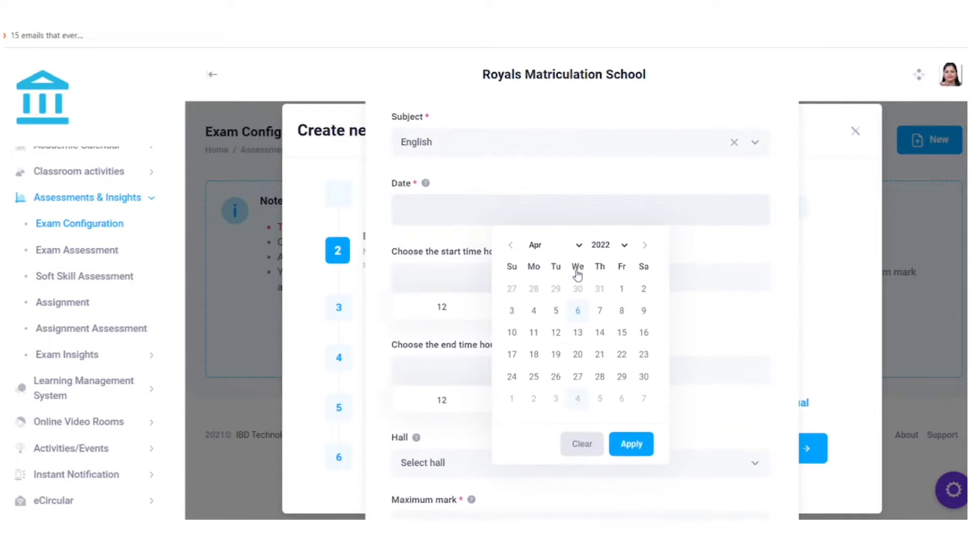
left_click(600, 314)
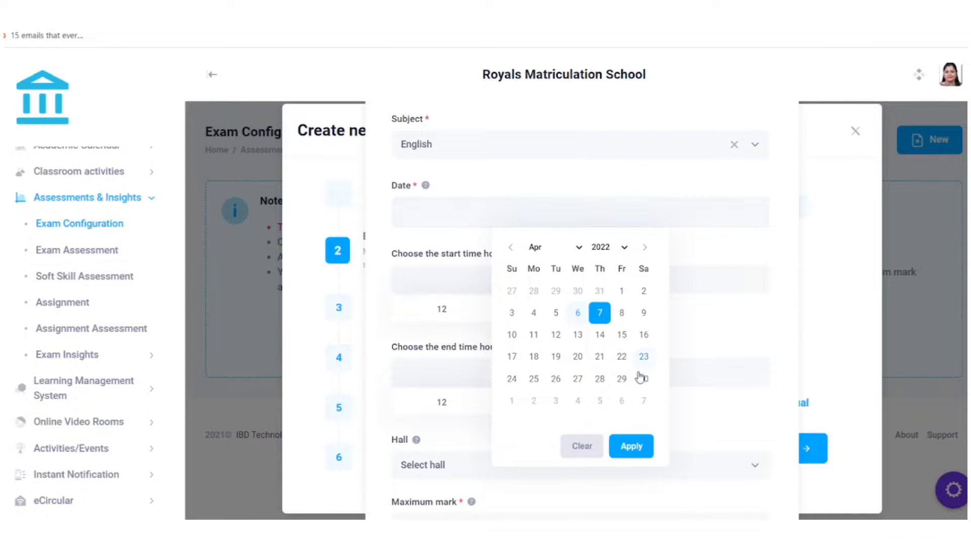
left_click(630, 446)
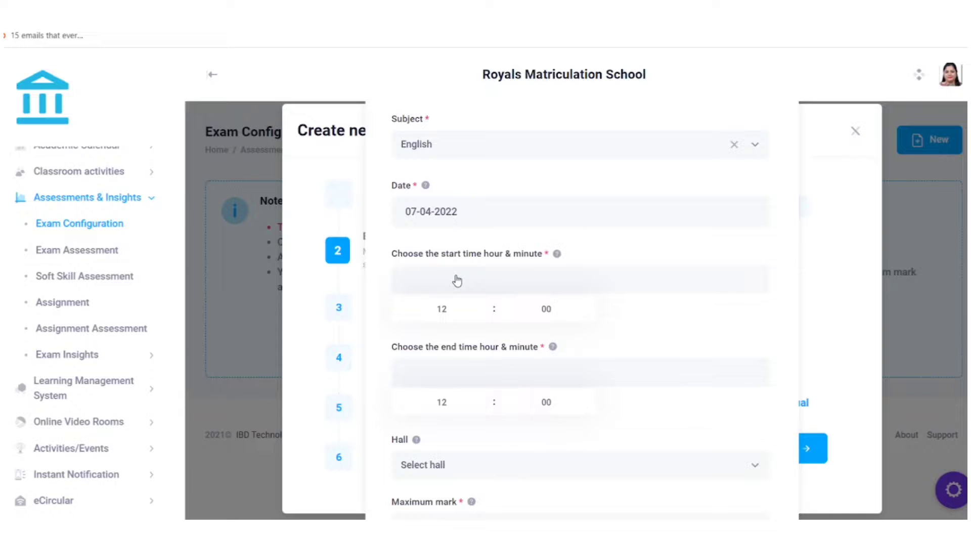
Set the English exam's start time to 12:00 and its end time to 14:00
left_click(456, 307)
left_click(465, 402)
key("BackSpace")
type("14")
Choose IV-A as the hall for the English exam
scroll(499, 330, "down", 3)
scroll(499, 329, "down", 1)
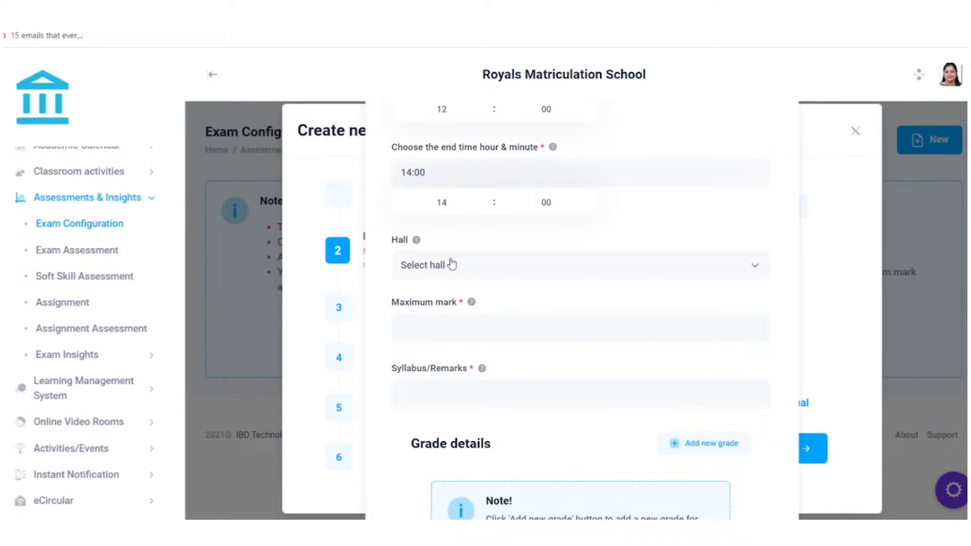
left_click(451, 264)
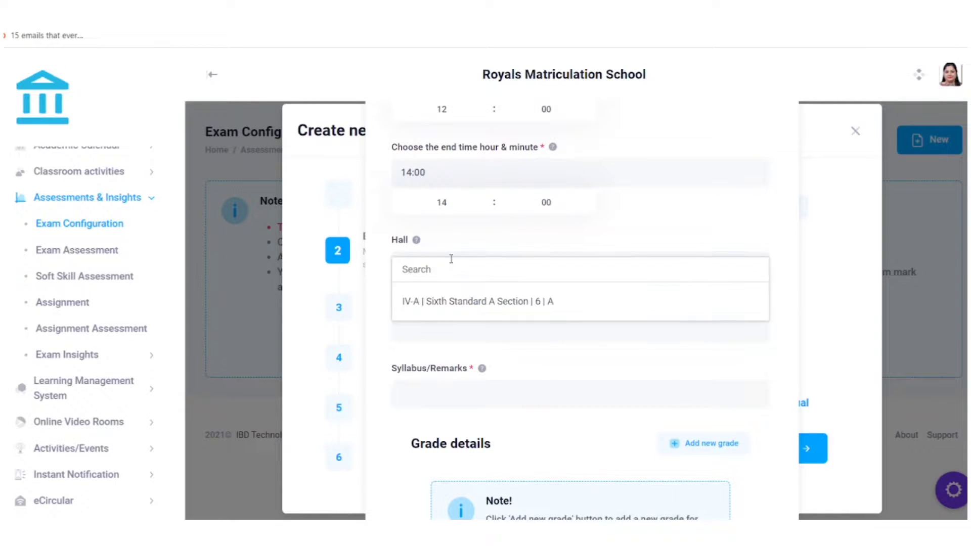
left_click(462, 303)
scroll(429, 271, "down", 1)
scroll(430, 271, "down", 1)
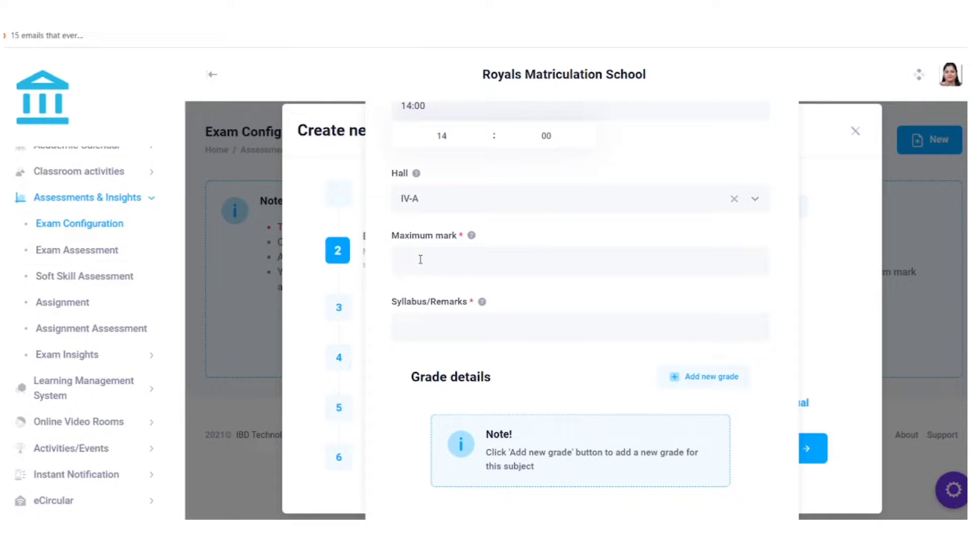
left_click(433, 198)
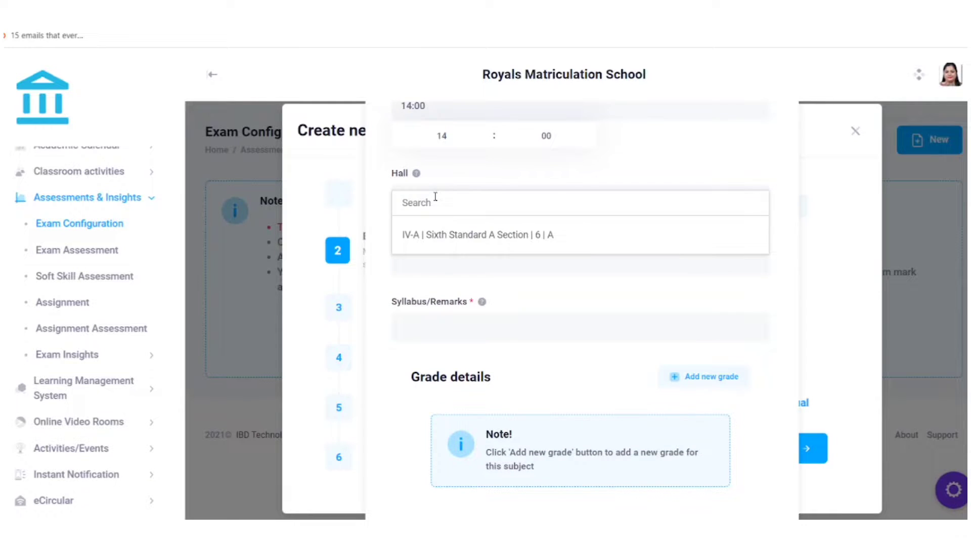
left_click(561, 233)
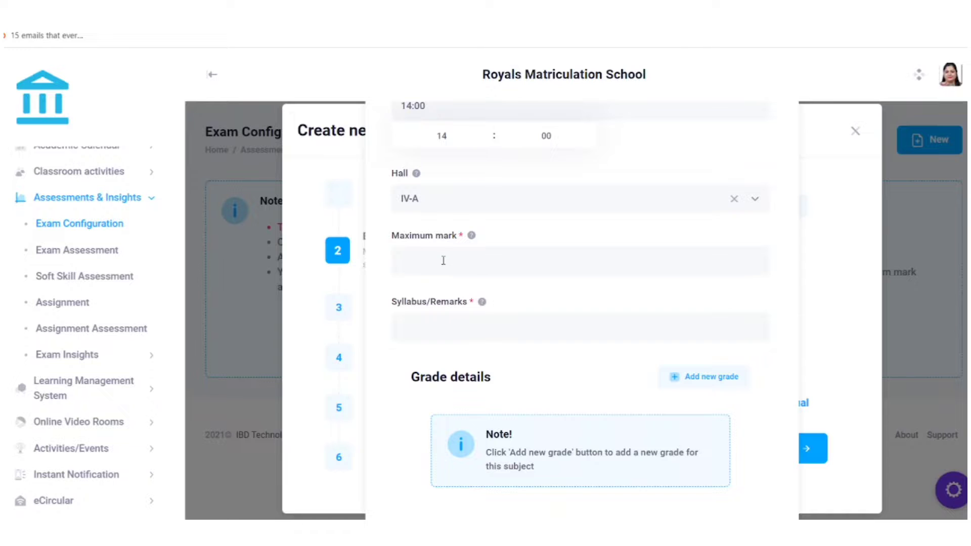
Set the English exam's maximum mark to 100 and enter Unit-2-5 as its syllabus/remarks
type("100")
scroll(430, 245, "down", 1)
scroll(429, 244, "down", 1)
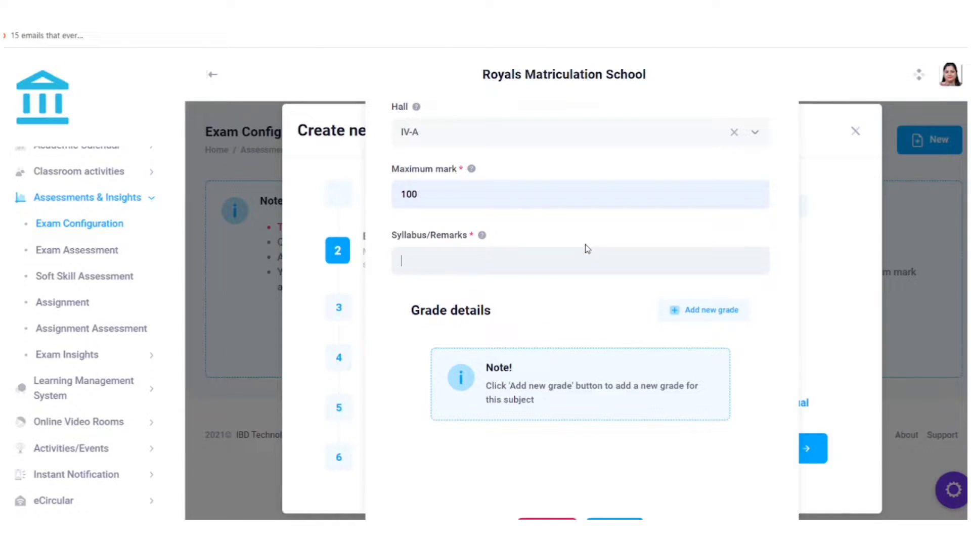
type("Unit-2-5")
Add grade A to the English exam for marks from 70 to 100 and submit it
scroll(499, 266, "down", 1)
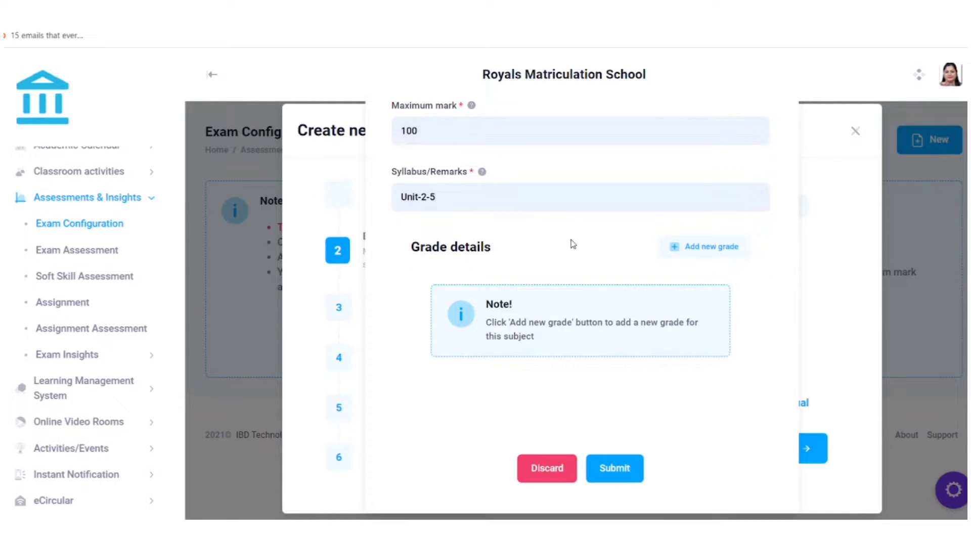
left_click(704, 257)
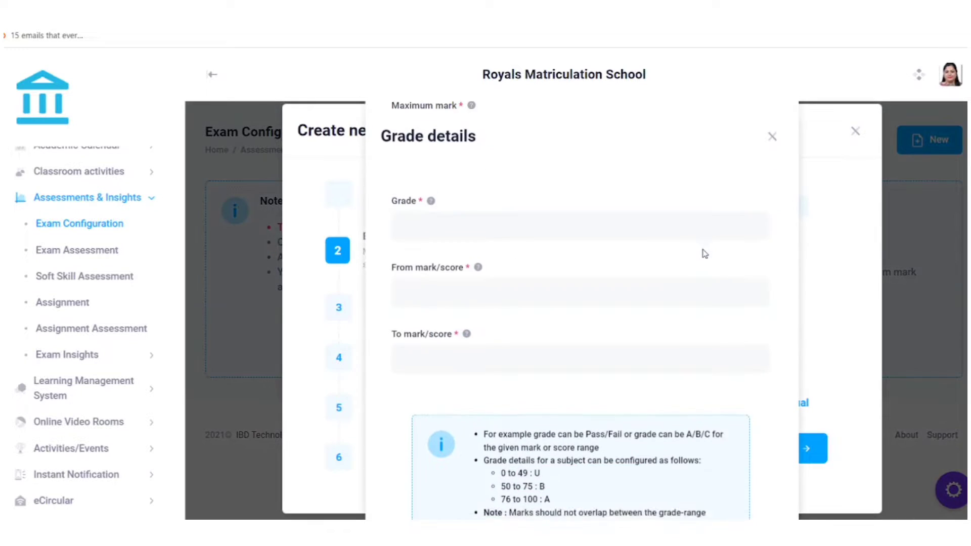
left_click(445, 234)
type("A")
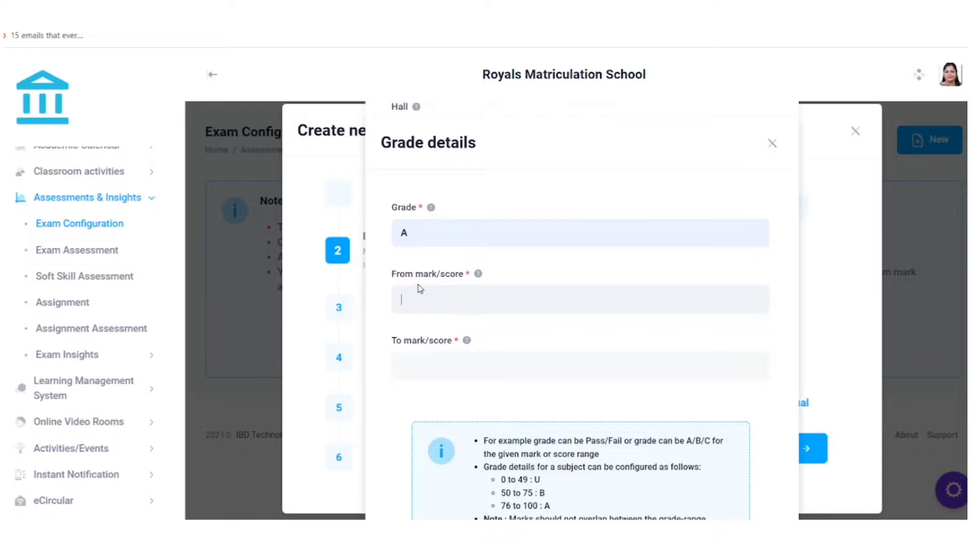
type("70")
type("100")
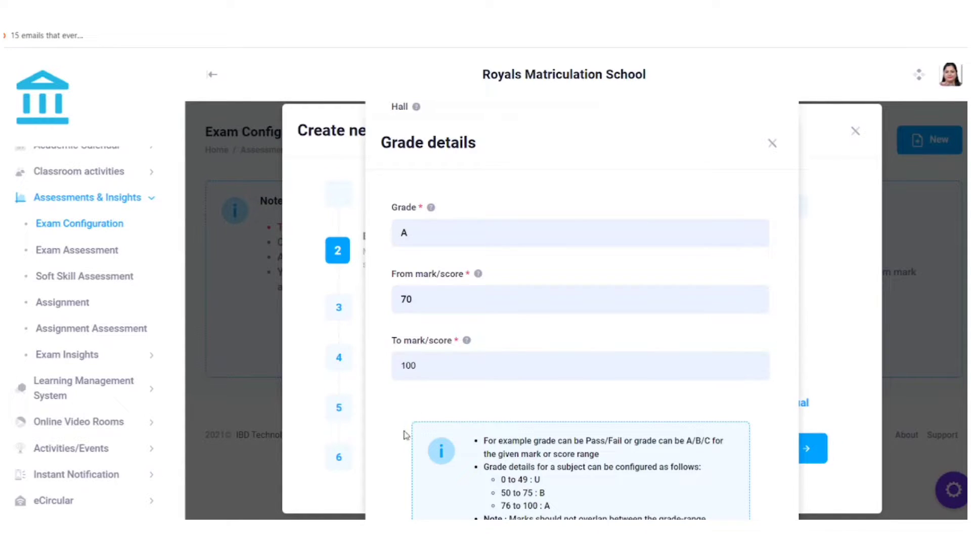
scroll(524, 288, "down", 4)
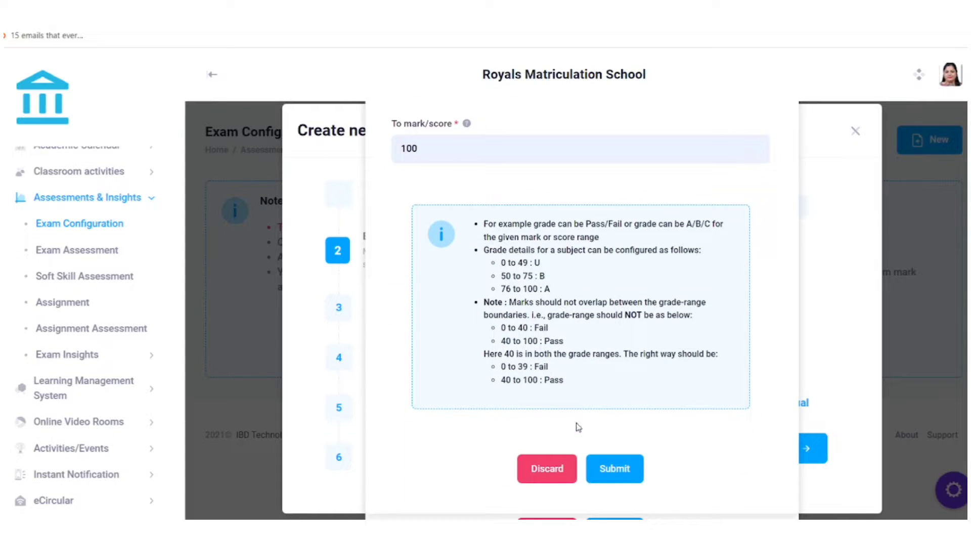
left_click(614, 468)
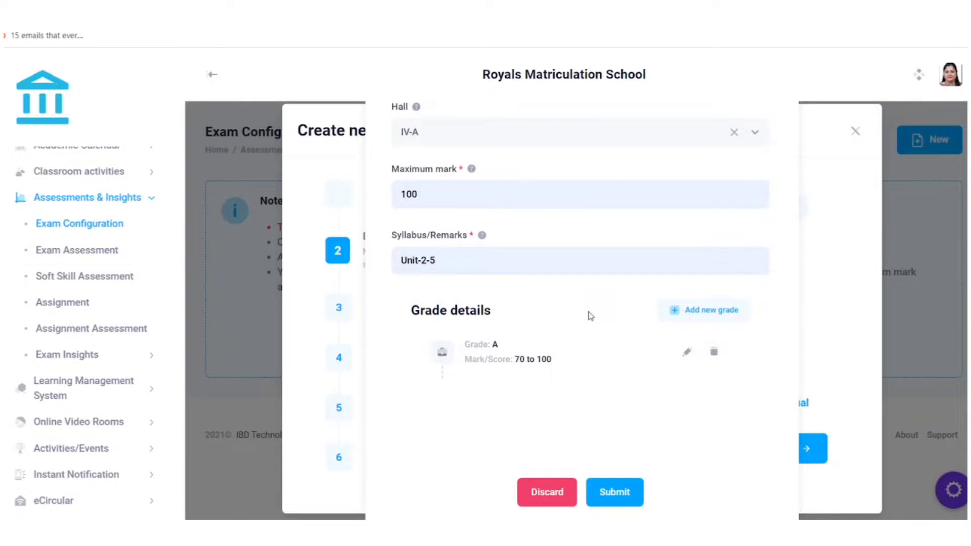
Add grade B to the English exam for marks from 40 to 69 and submit it
left_click(705, 314)
left_click(439, 238)
type("B")
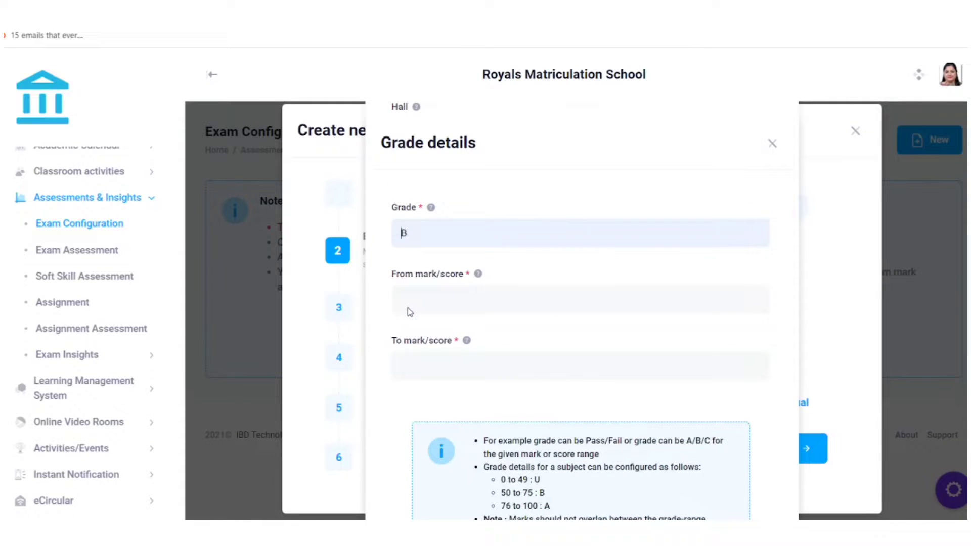
type("40")
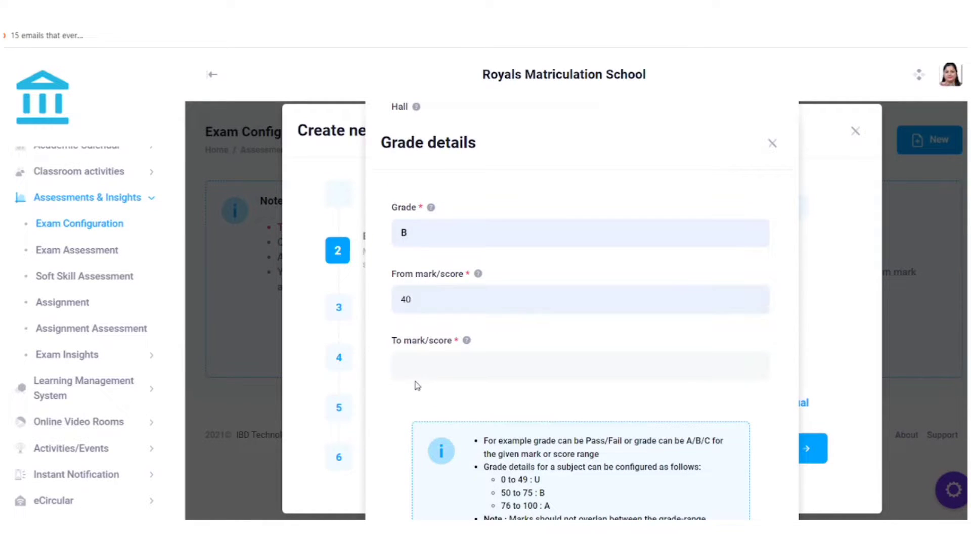
type("69")
scroll(495, 310, "down", 2)
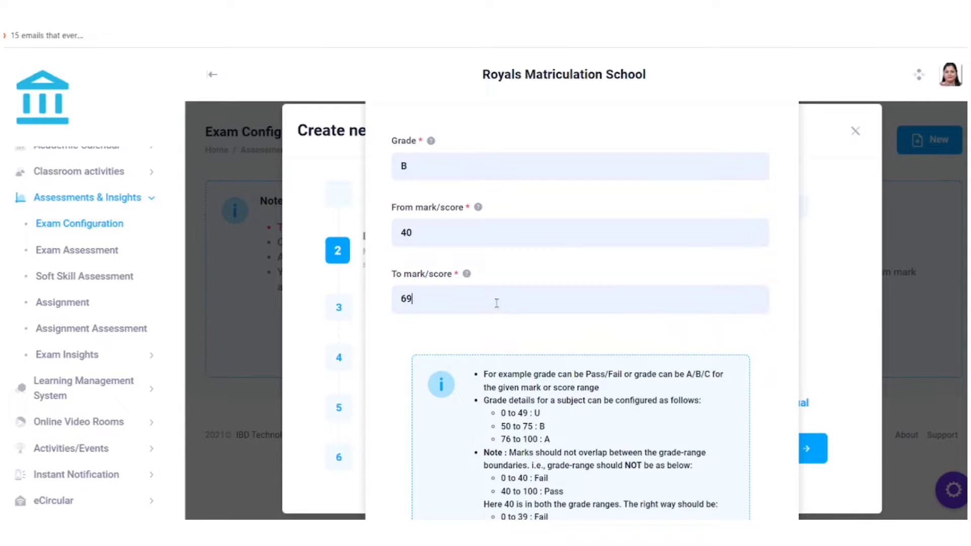
scroll(496, 302, "up", 2)
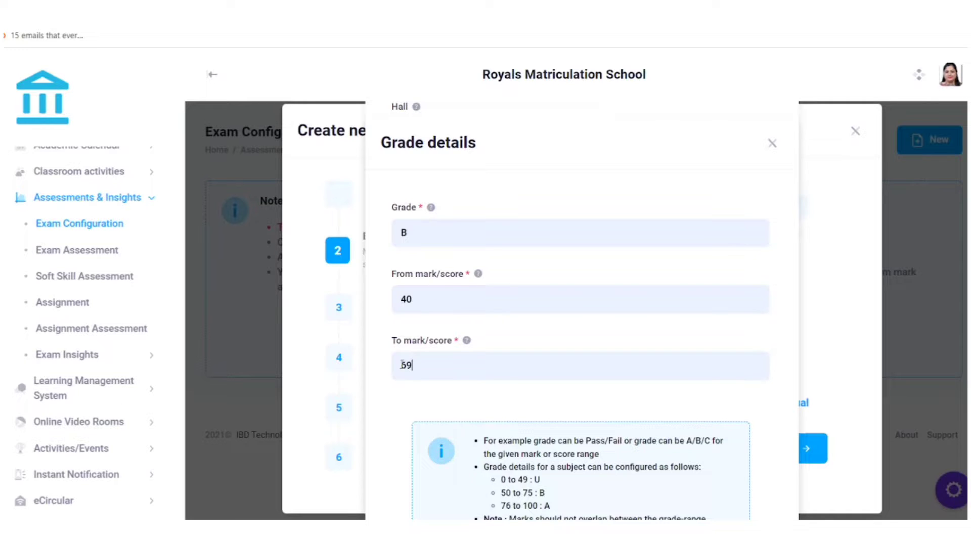
scroll(555, 338, "down", 5)
left_click(614, 470)
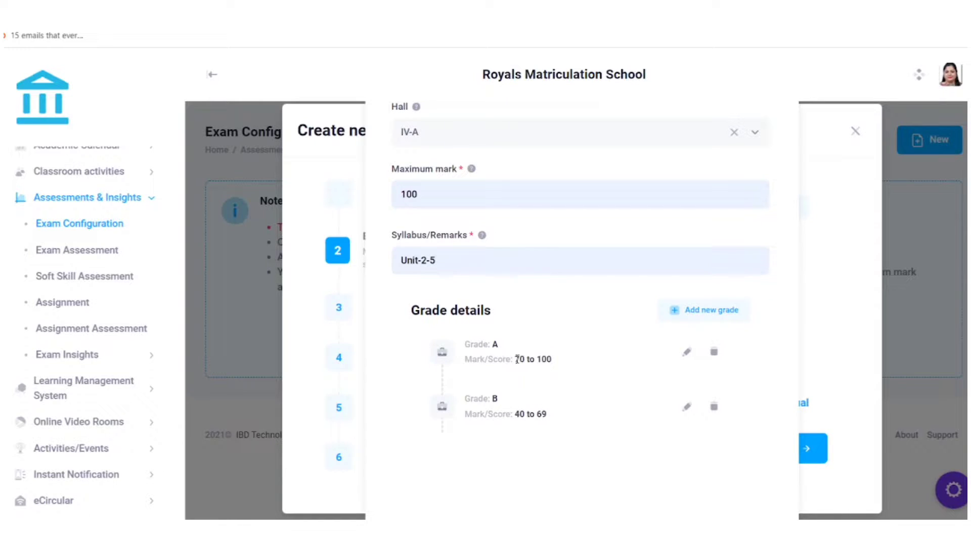
Add grade C to the English exam for marks from 0 to 39 and submit it
left_click(696, 314)
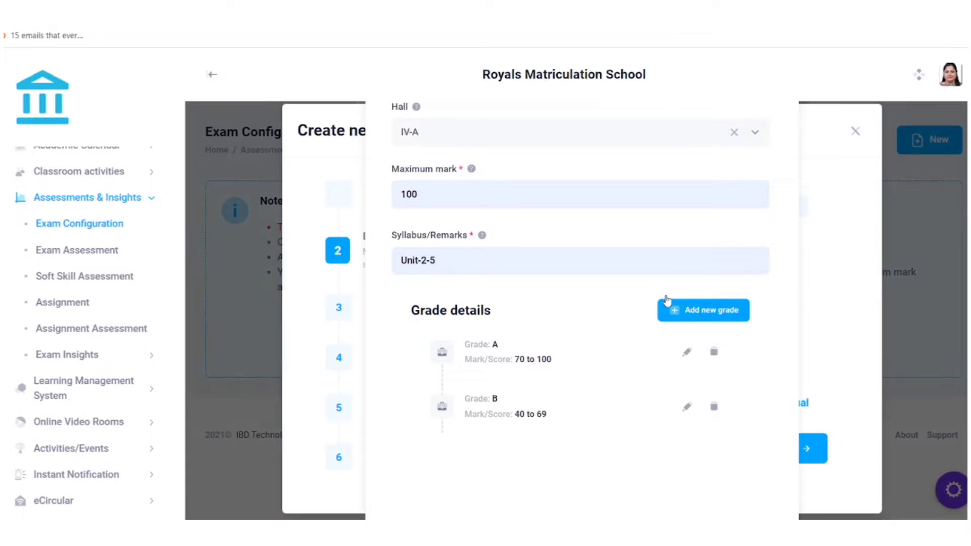
type("C")
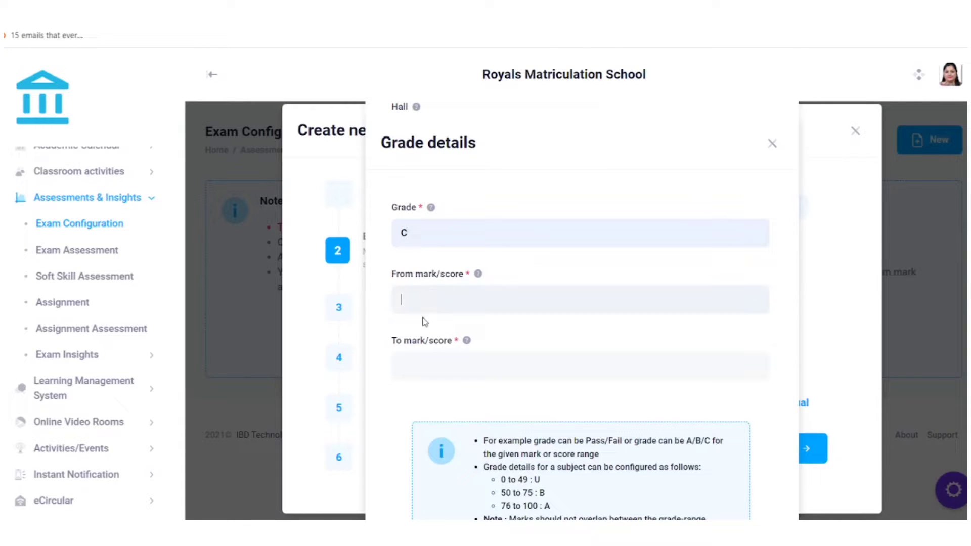
type("0")
left_click(535, 362)
type("39")
scroll(534, 363, "down", 4)
left_click(607, 468)
Submit the English subject schedule and review its exam and grade details in the configuration
scroll(632, 354, "down", 2)
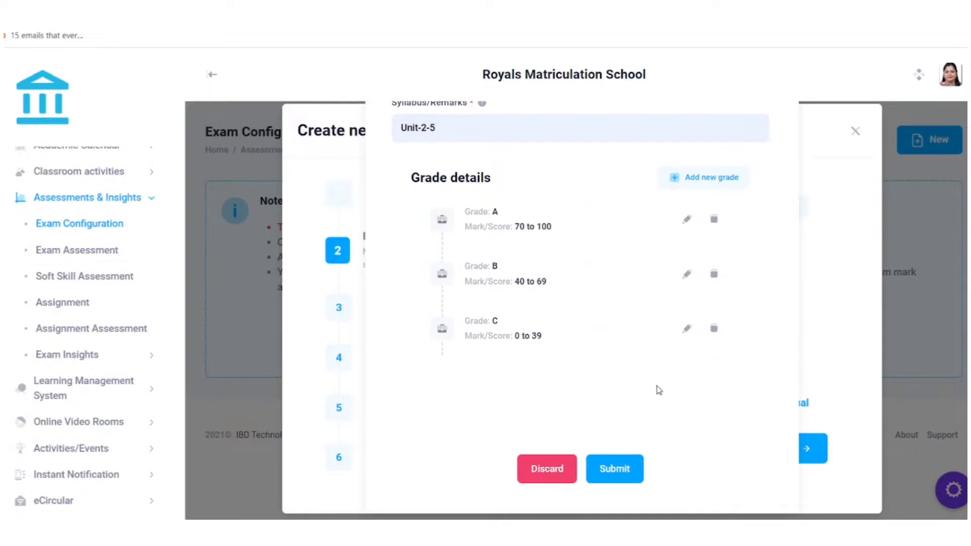
left_click(622, 468)
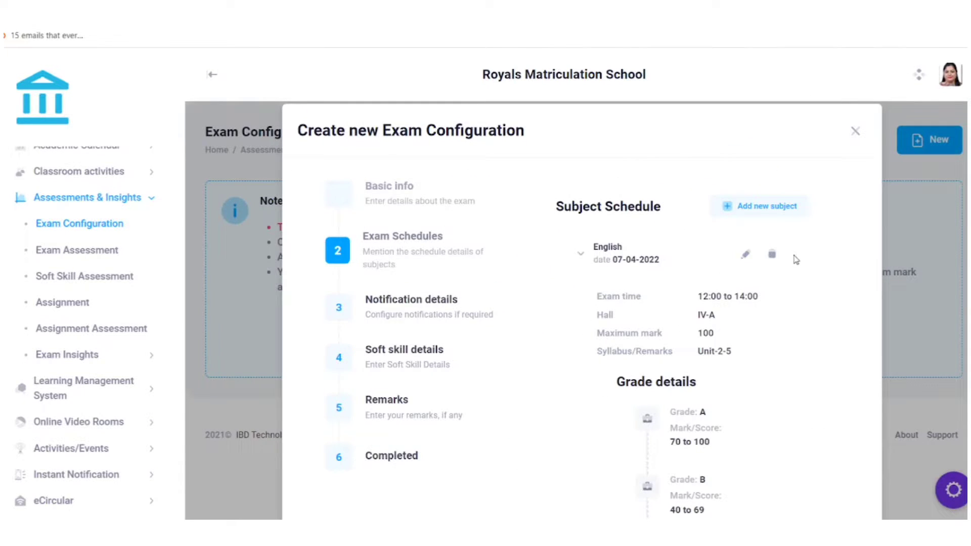
scroll(795, 257, "down", 5)
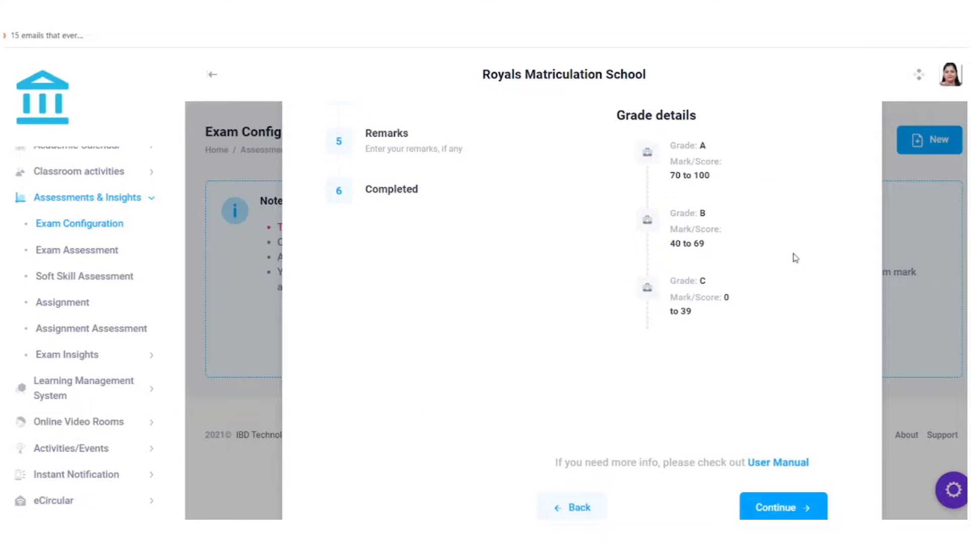
scroll(795, 258, "up", 4)
scroll(795, 258, "up", 2)
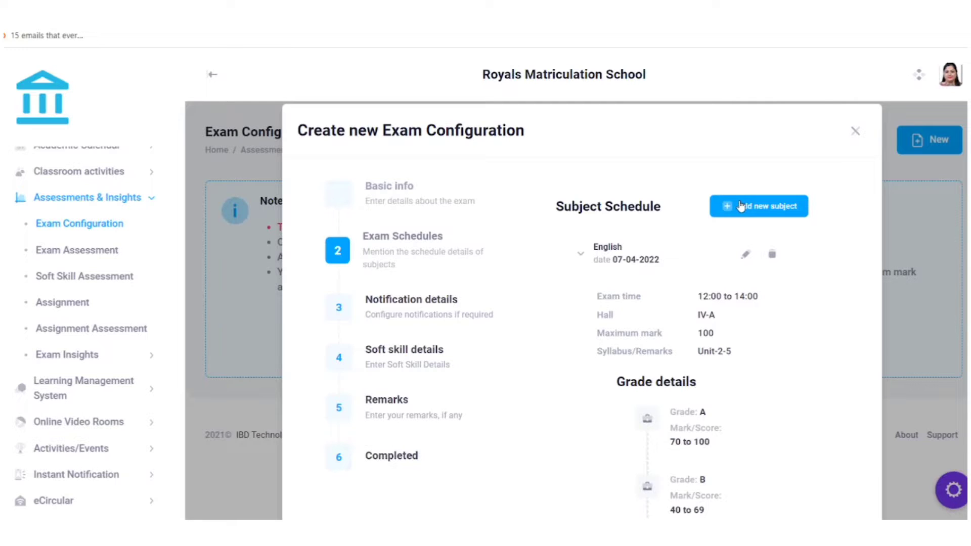
Add a new subject schedule for Mathematics and set its exam date to 08-04-2022
left_click(740, 206)
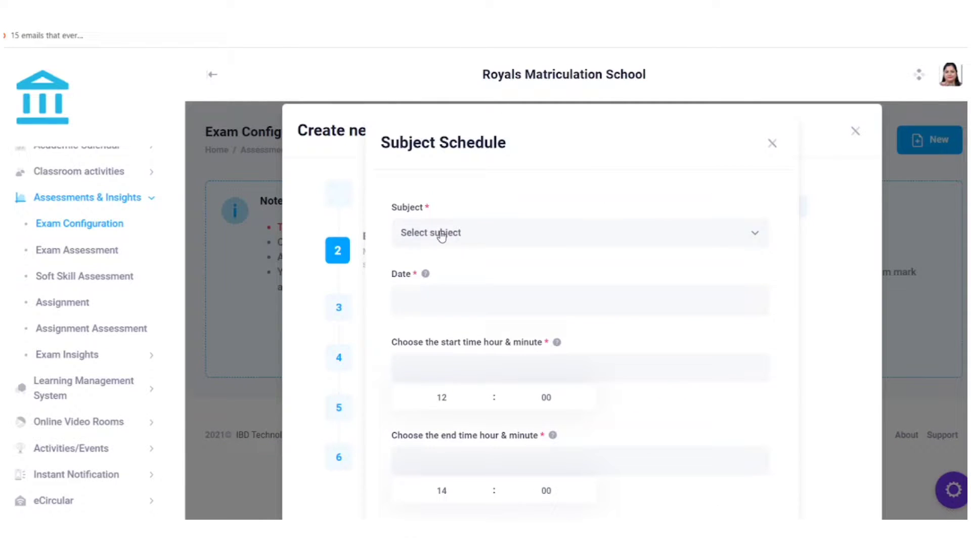
left_click(441, 236)
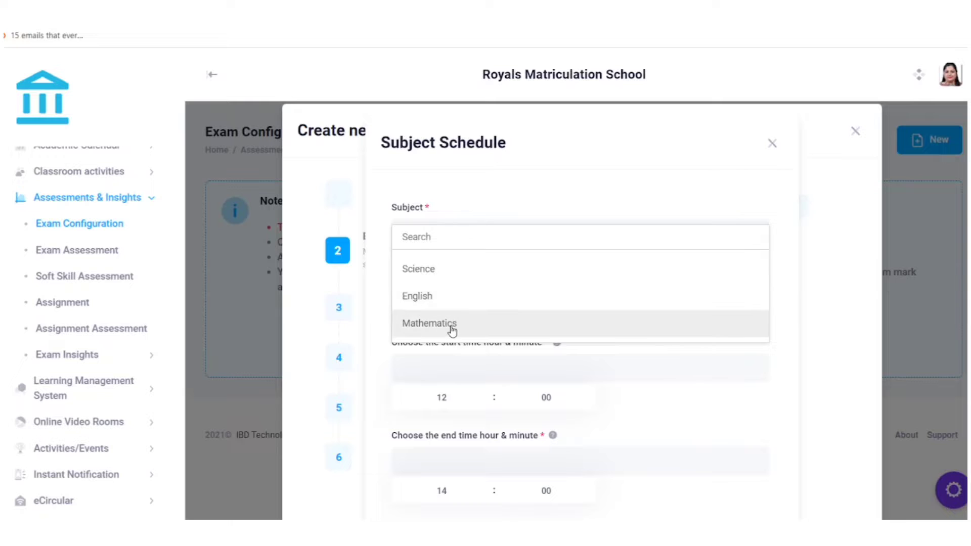
left_click(451, 328)
left_click(449, 304)
scroll(589, 264, "down", 7)
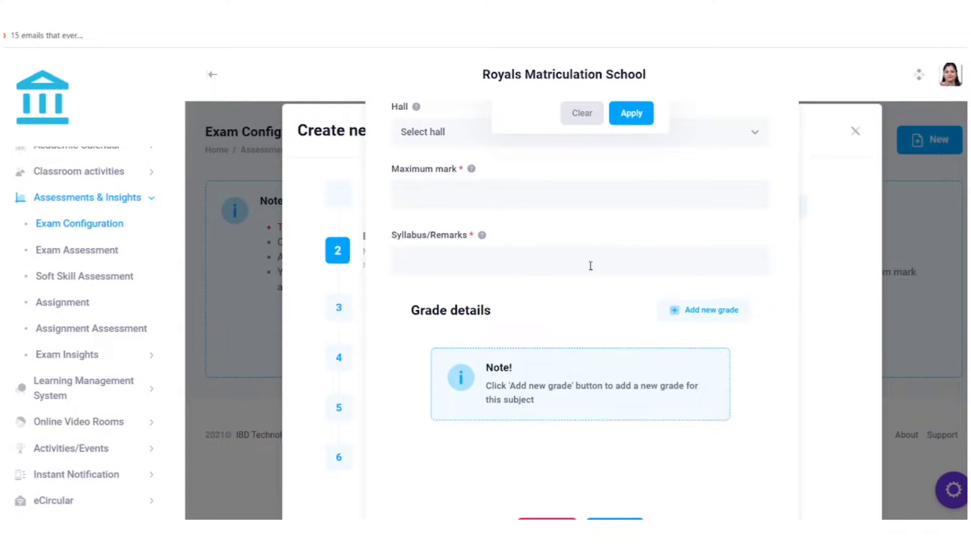
scroll(604, 291, "up", 6)
left_click(622, 312)
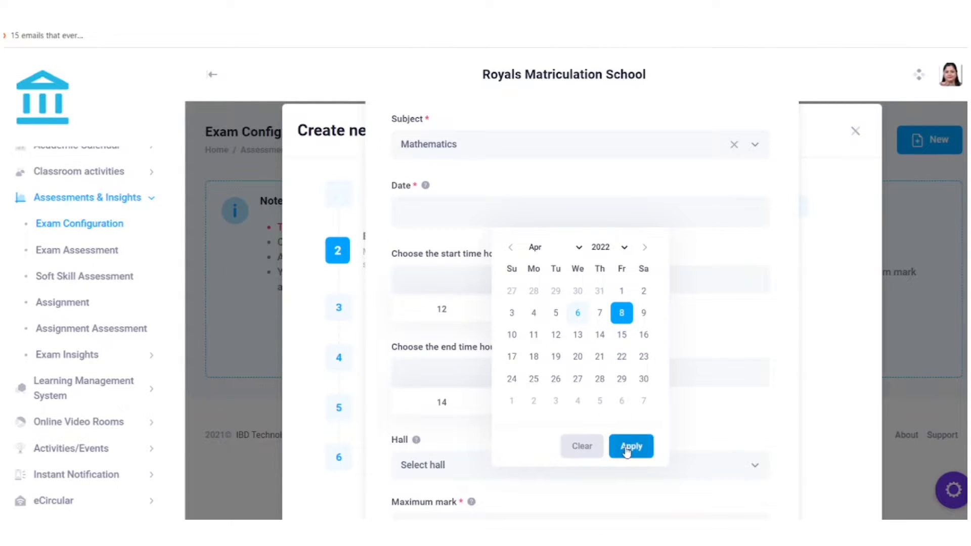
left_click(630, 446)
Set the Mathematics exam time from 12:00 to 14:00, with maximum mark 100 and syllabus Unit-3
left_click(458, 311)
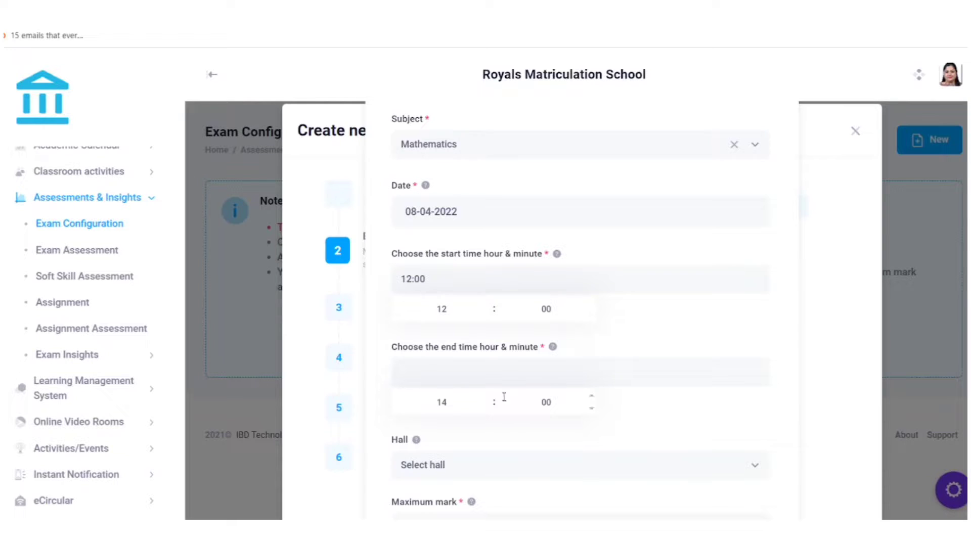
left_click(465, 400)
left_click(553, 430)
scroll(455, 460, "down", 5)
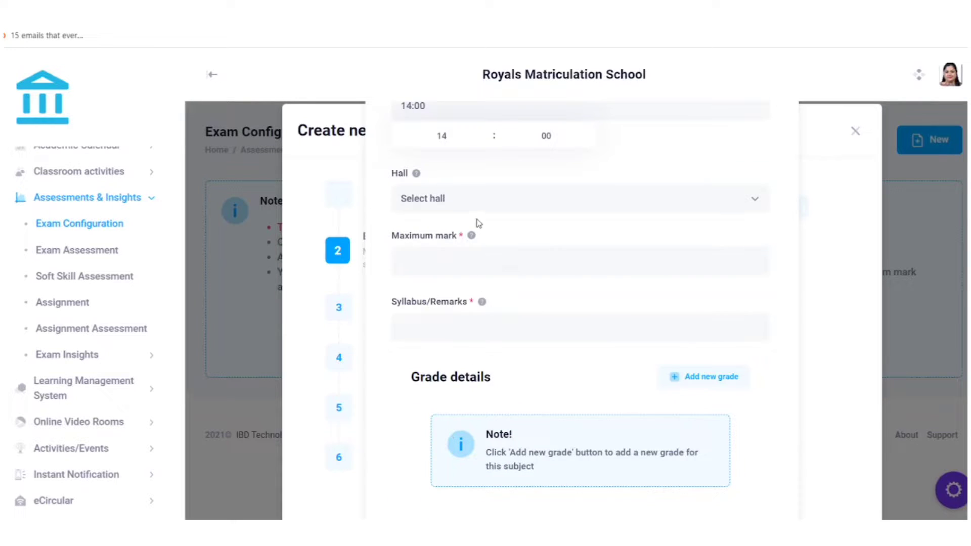
type("100")
left_click(447, 326)
type("Unit-3")
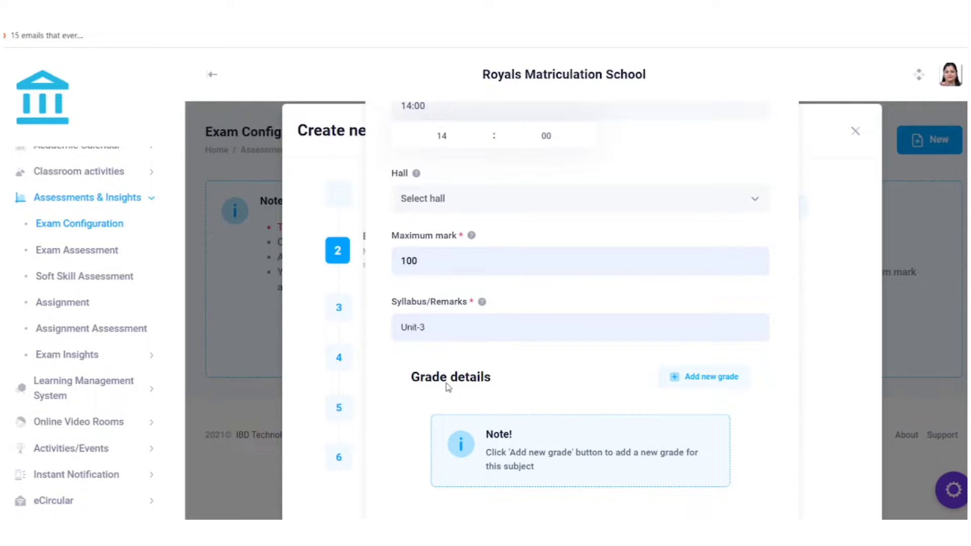
Add grade A to the Mathematics exam for marks from 70 to 100 and submit it
scroll(476, 326, "down", 3)
left_click(677, 247)
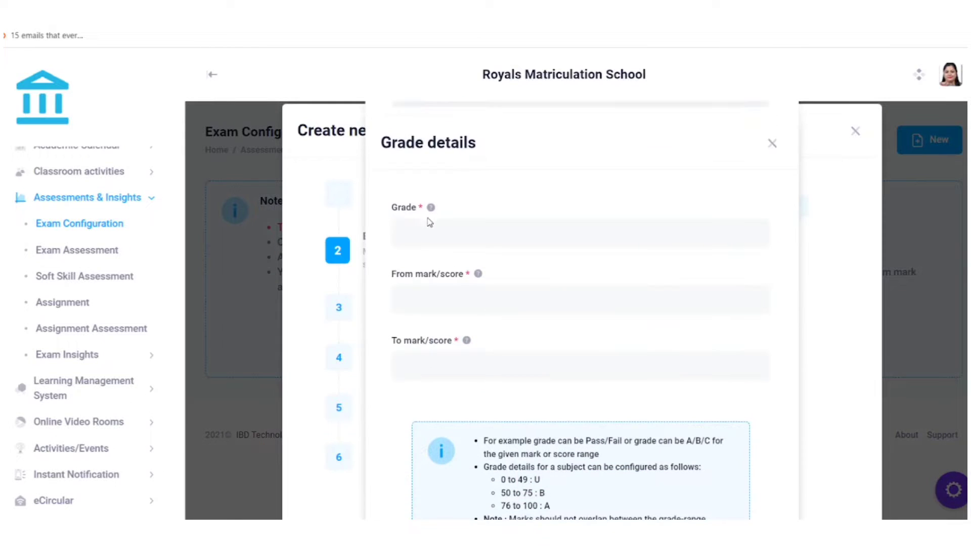
type("A")
left_click(440, 296)
type("70")
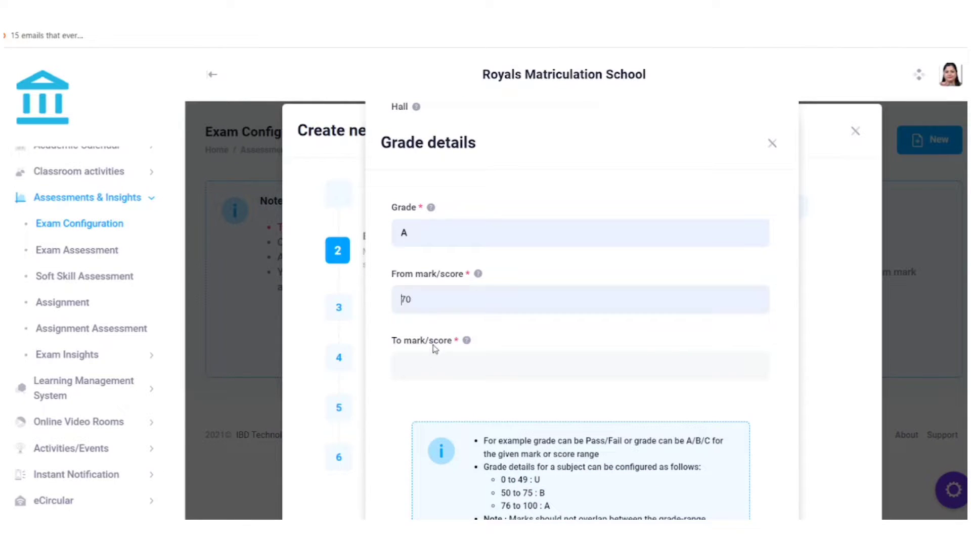
left_click(433, 369)
type("100")
scroll(538, 455, "down", 4)
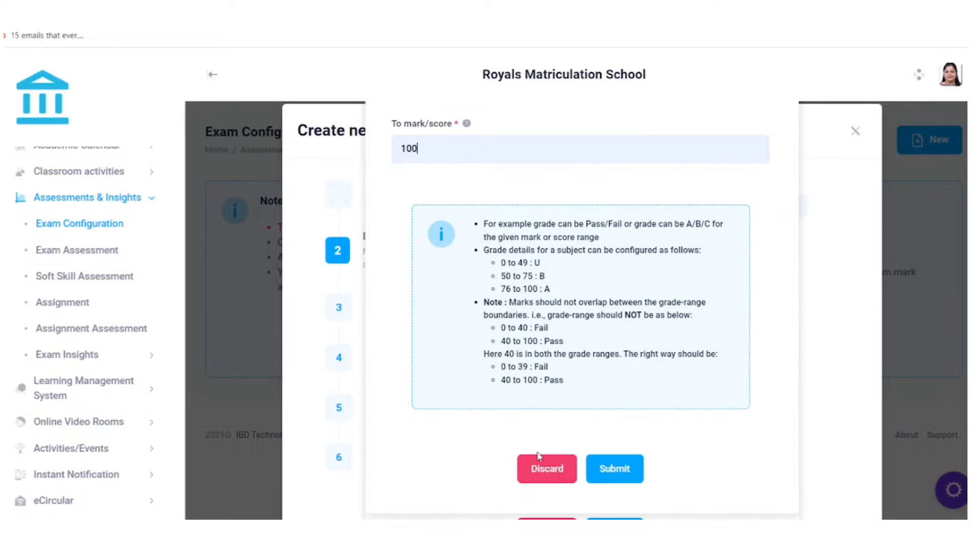
left_click(609, 468)
Add grade B to the Mathematics exam for marks from 40 to 69 and submit it
left_click(680, 310)
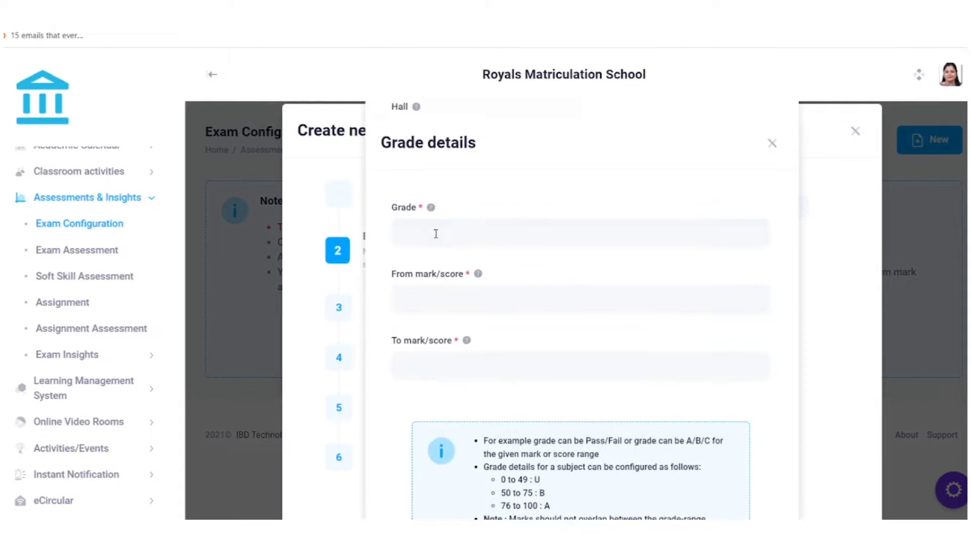
left_click(436, 234)
type("B")
left_click(418, 296)
type("0")
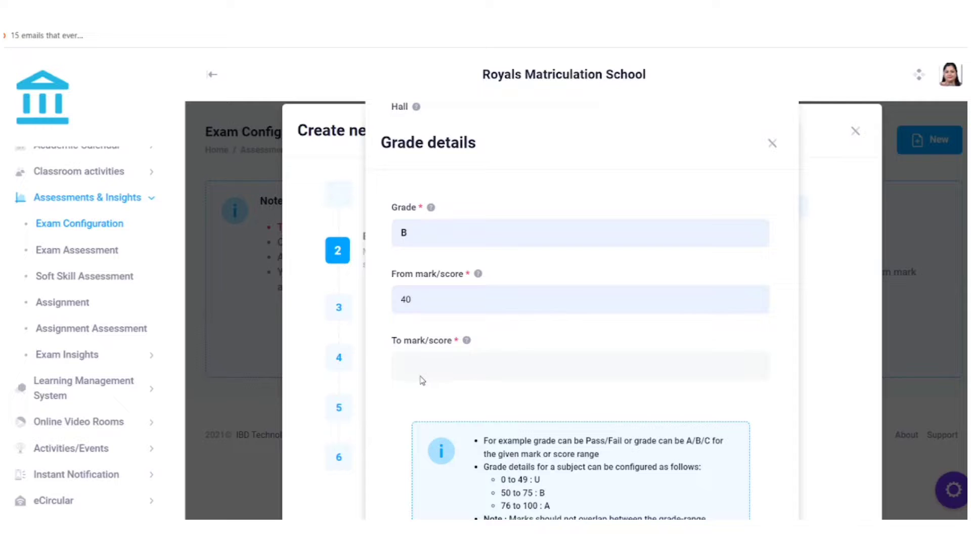
left_click(420, 377)
left_click(426, 371)
scroll(472, 385, "down", 5)
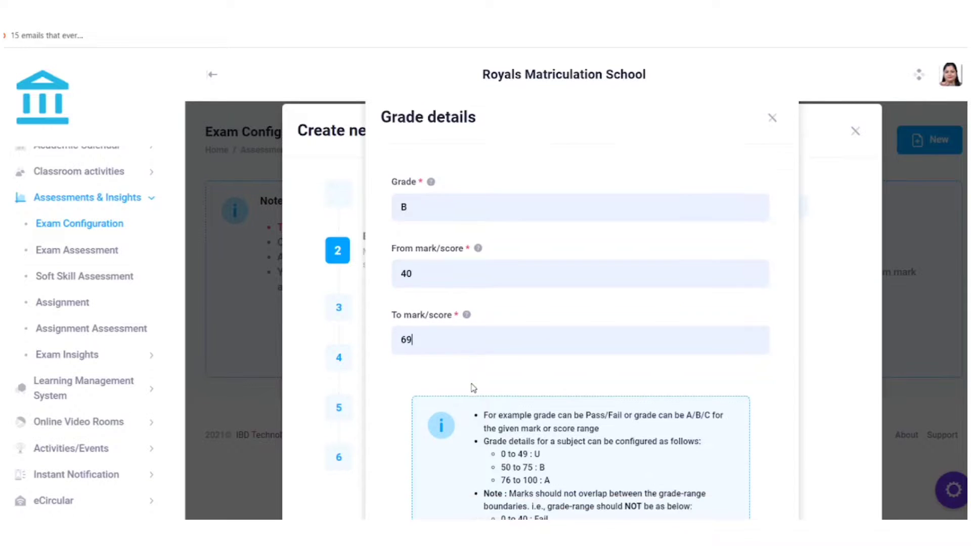
left_click(612, 468)
Add grade C to the Mathematics exam for marks from 0 to 39 and submit it
left_click(702, 309)
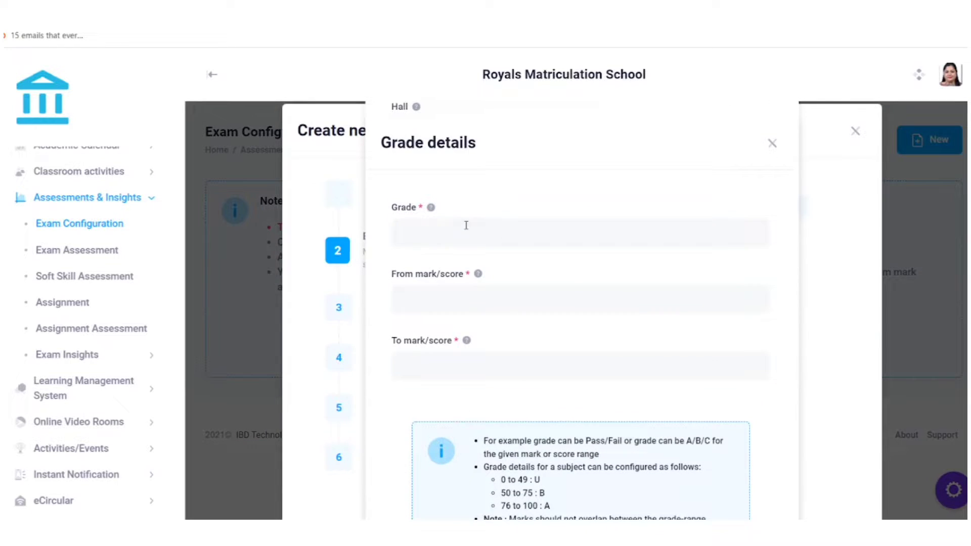
left_click(463, 230)
left_click(429, 278)
key("BackSpace")
type("C")
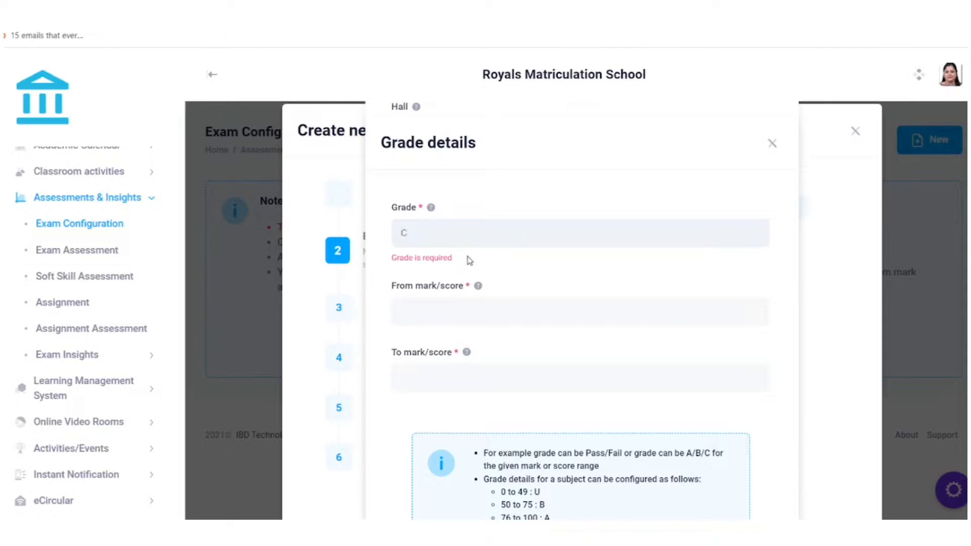
left_click(444, 303)
type("0")
left_click(445, 376)
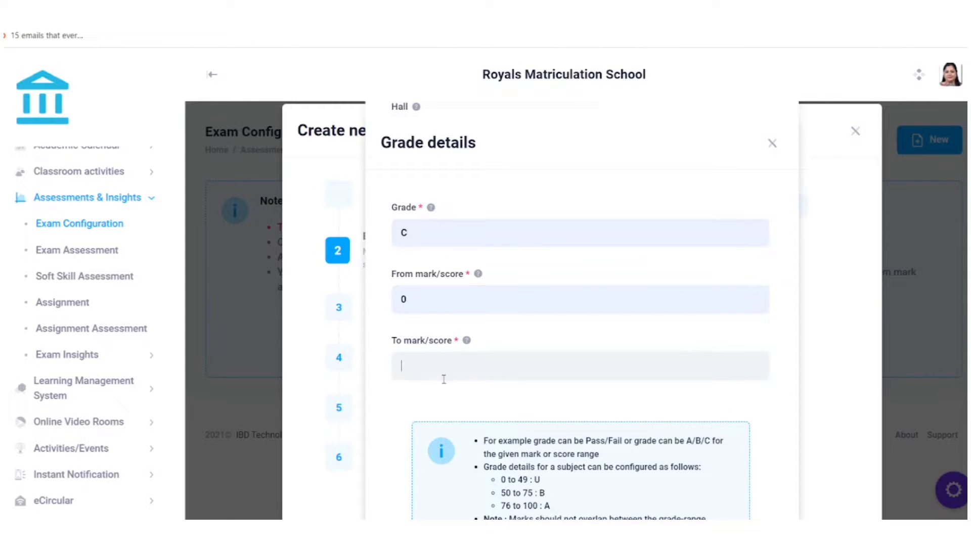
type("39")
scroll(455, 372, "down", 4)
left_click(600, 483)
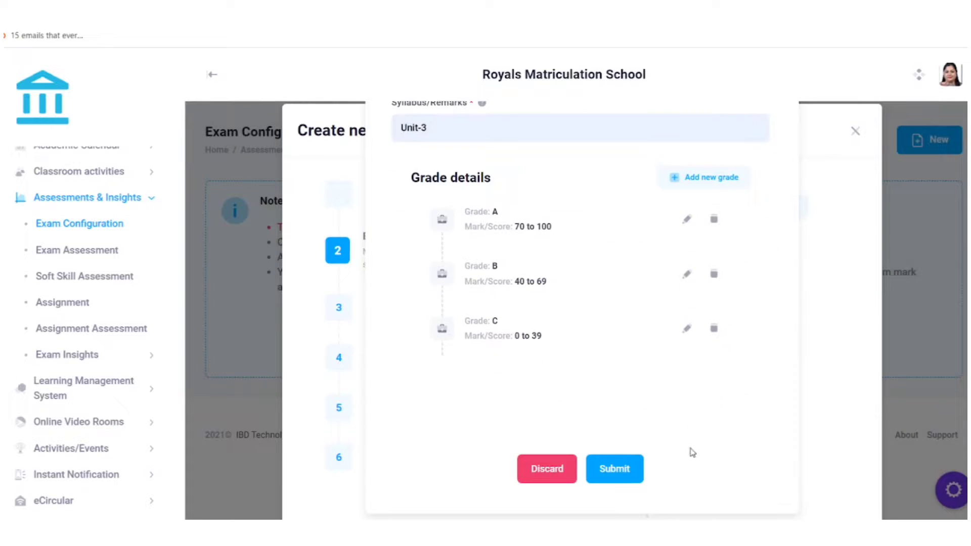
Submit the Mathematics subject schedule and continue past the notification details without enabling SMS or email notifications
left_click(632, 474)
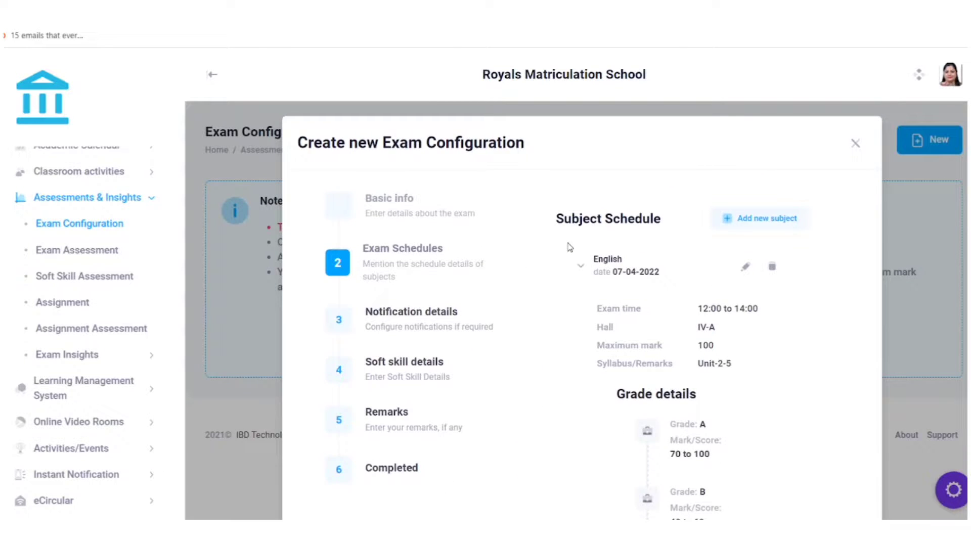
scroll(570, 247, "down", 7)
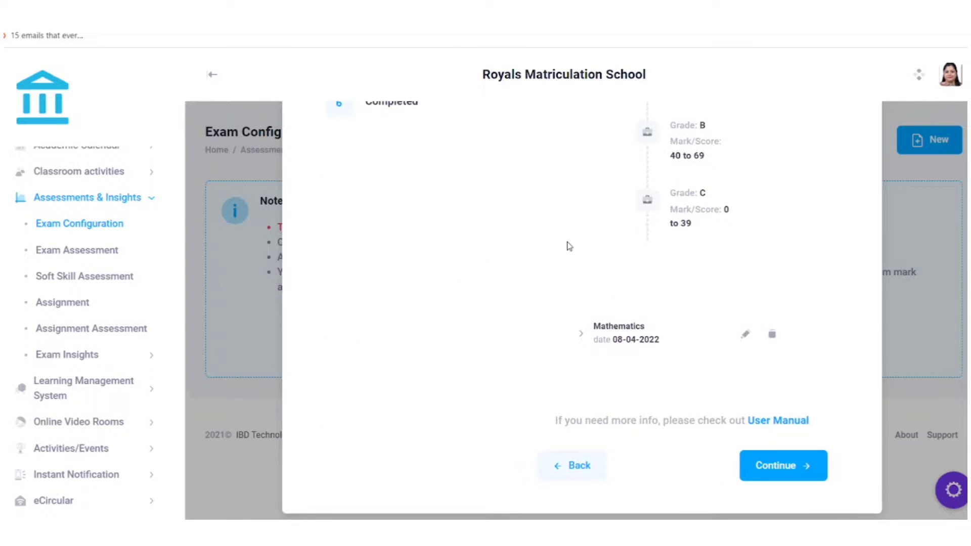
scroll(570, 247, "up", 7)
scroll(570, 260, "down", 7)
left_click(764, 466)
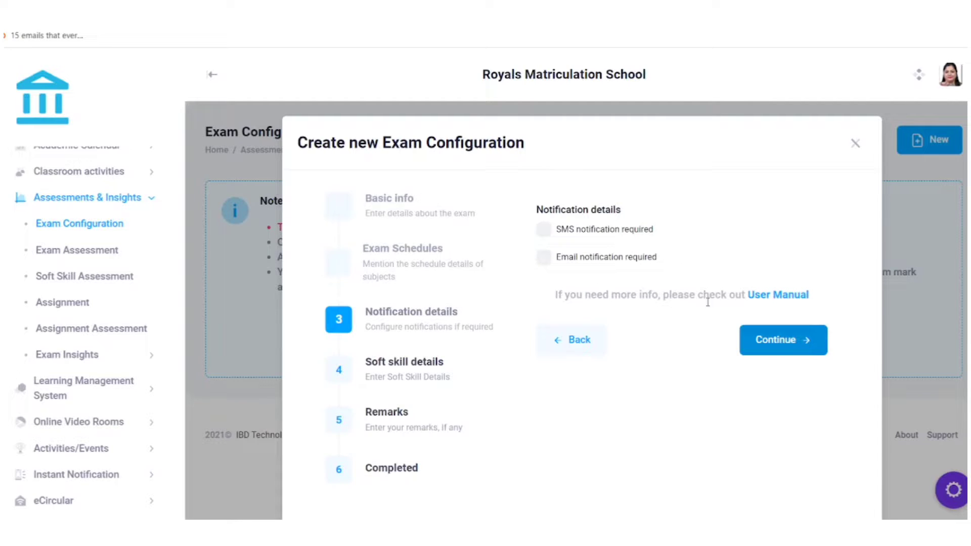
left_click(773, 346)
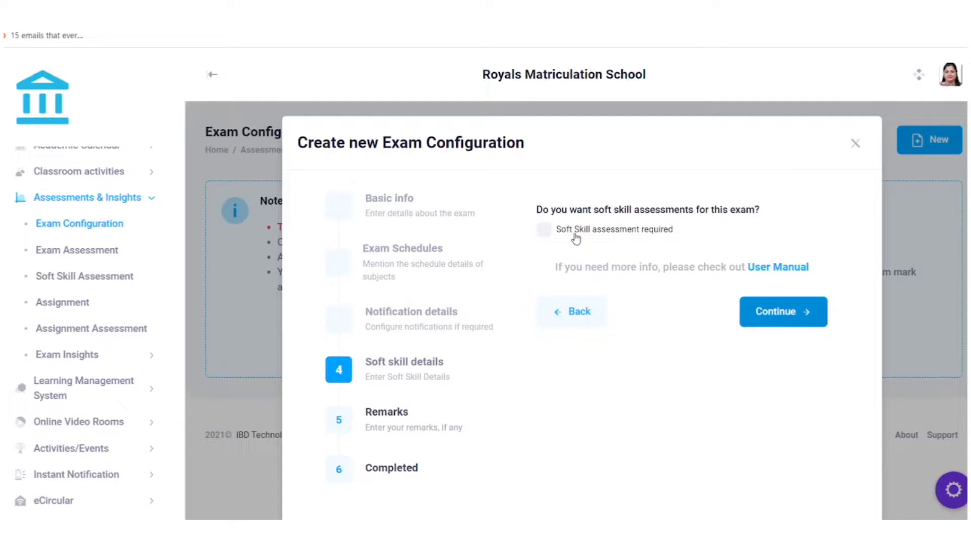
Require a soft skill assessment for this exam and add the soft skill Discipline
left_click(543, 235)
scroll(612, 259, "down", 1)
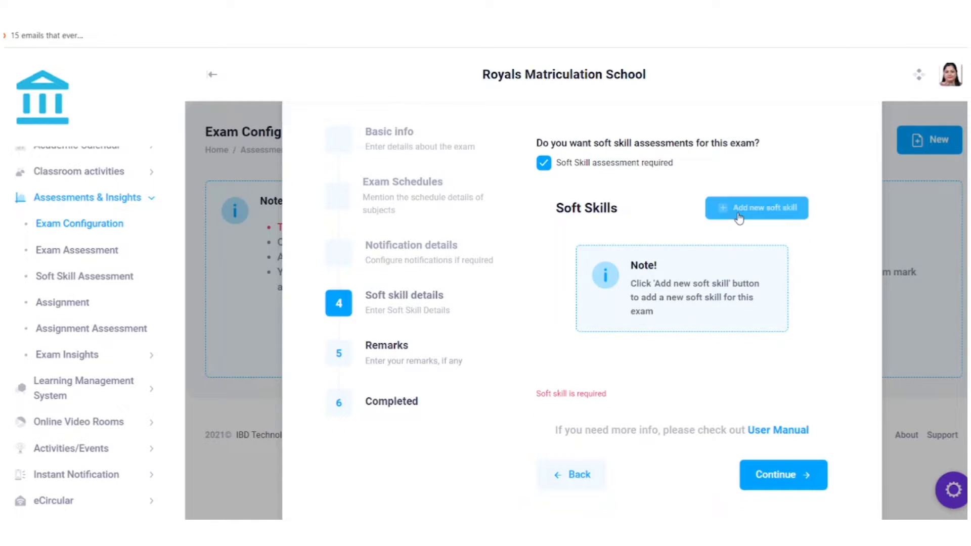
left_click(739, 218)
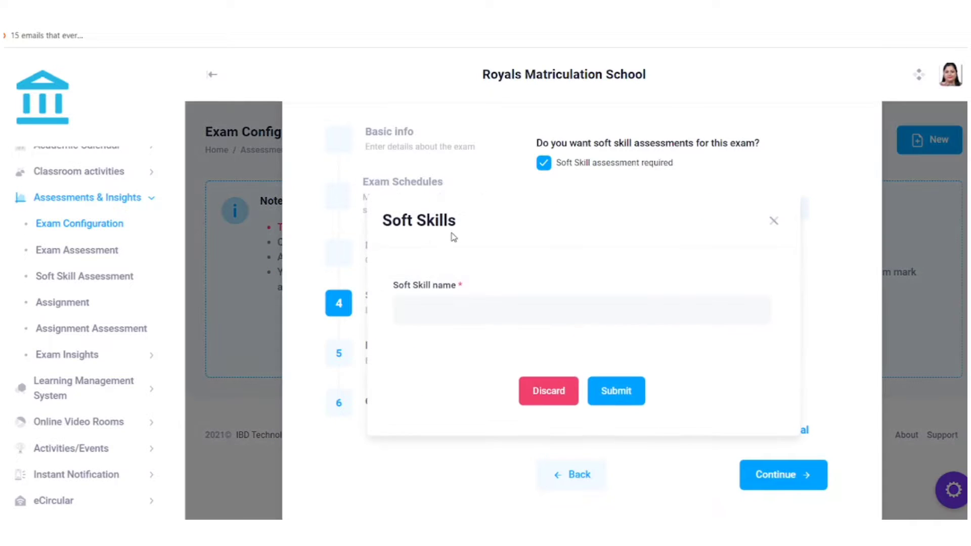
type("Discipline")
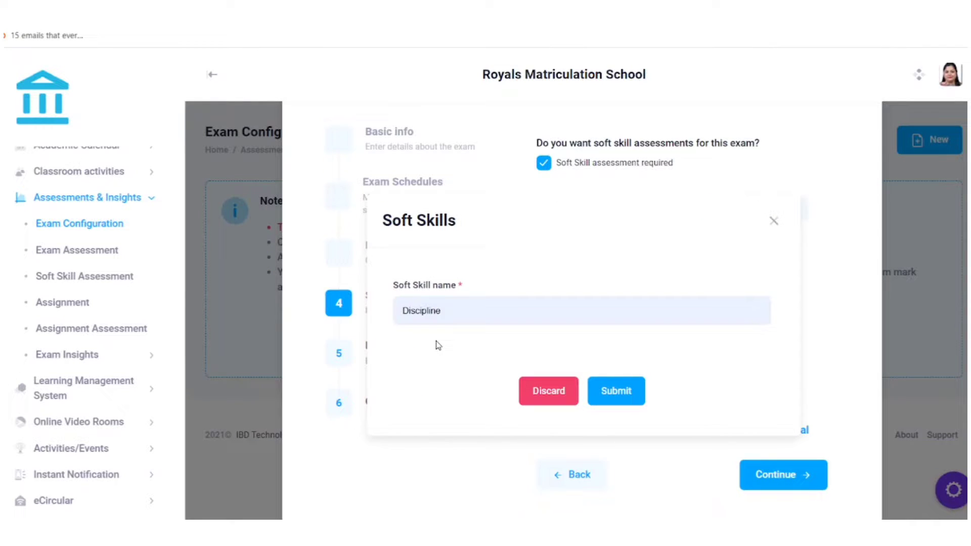
left_click(616, 390)
Add the soft skill Punctuality and continue to the exam remarks
left_click(743, 251)
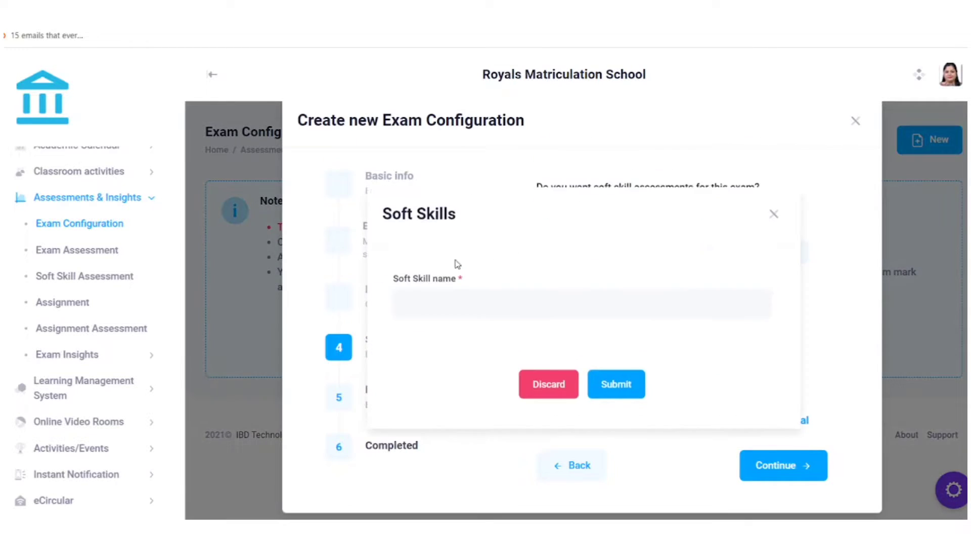
left_click(424, 310)
type("Punctuality")
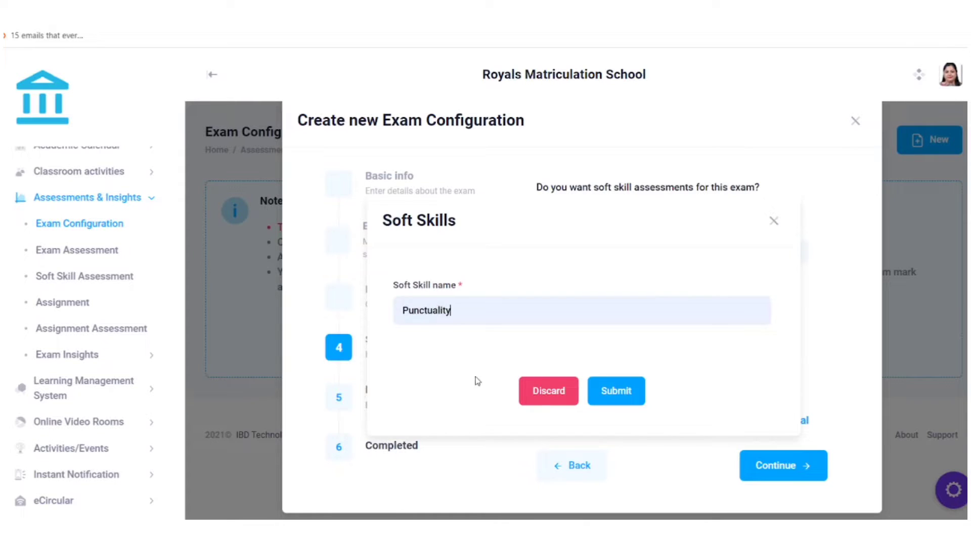
left_click(615, 391)
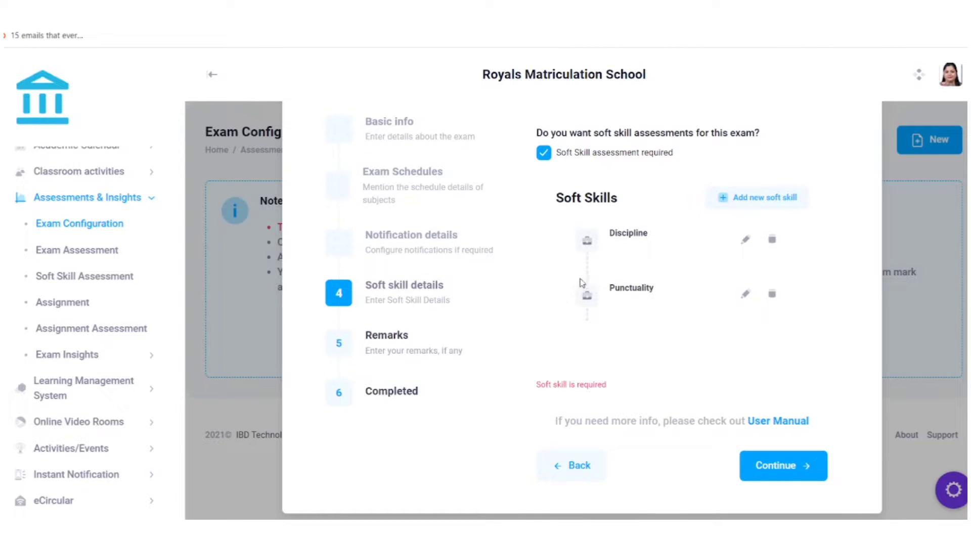
left_click(785, 466)
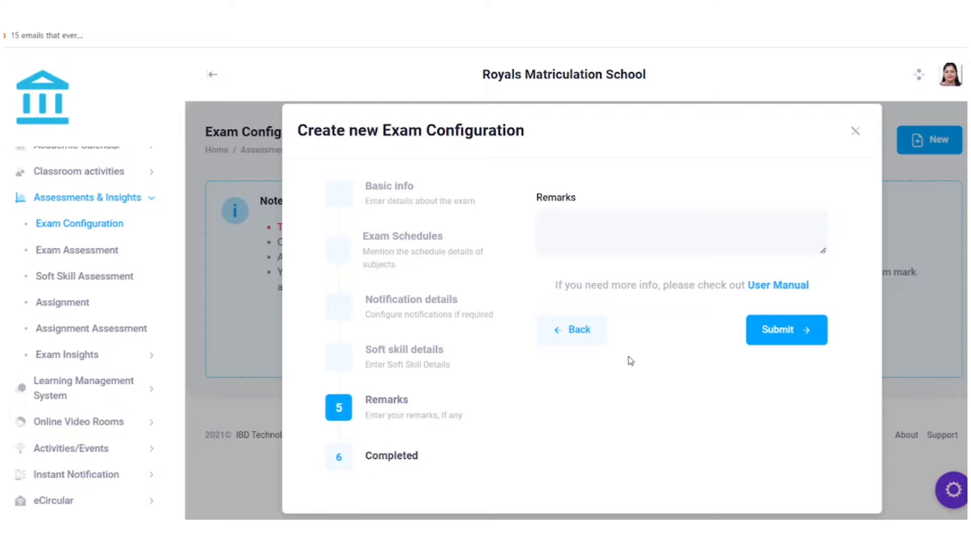
Enter the remark "Exam for 6th", submit the exam configuration and close the wizard
left_click(597, 248)
type("Ex")
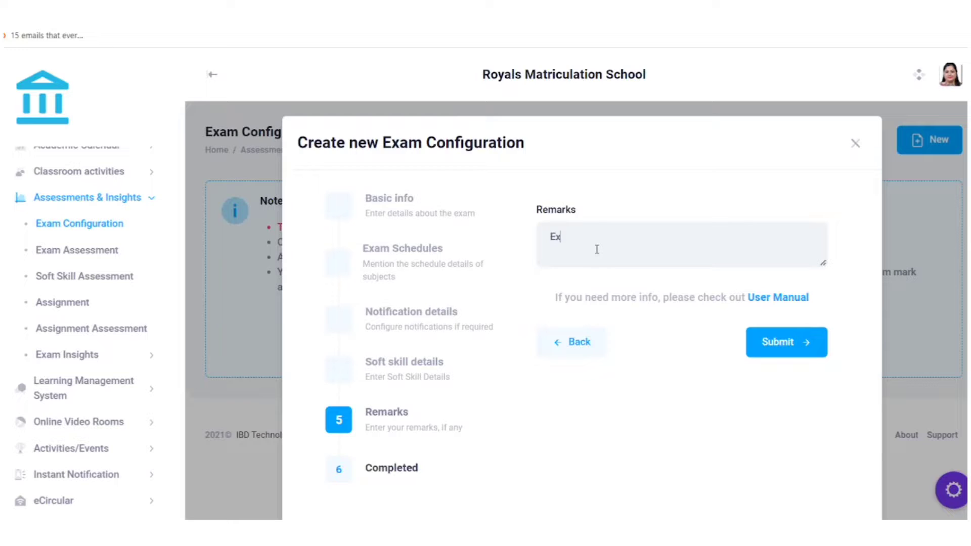
type("am for 6th")
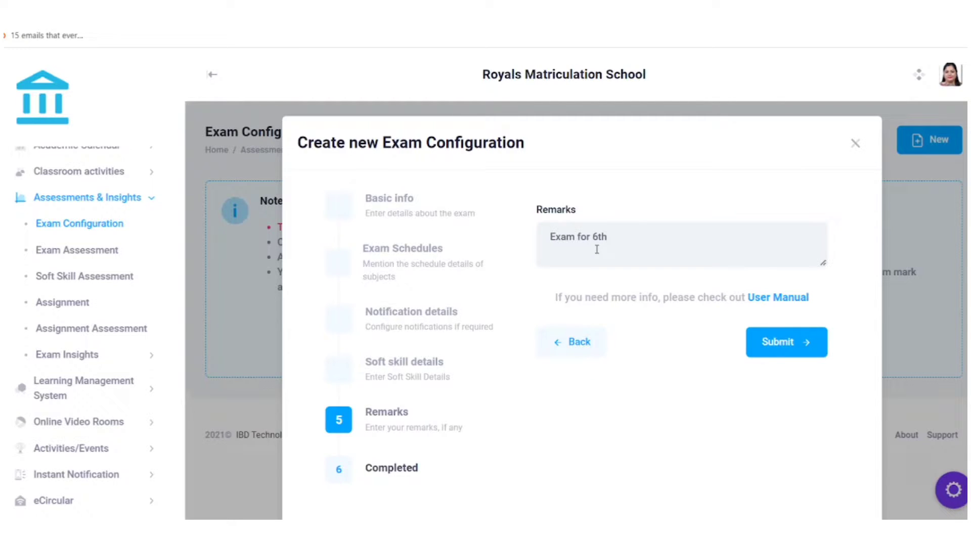
left_click(769, 357)
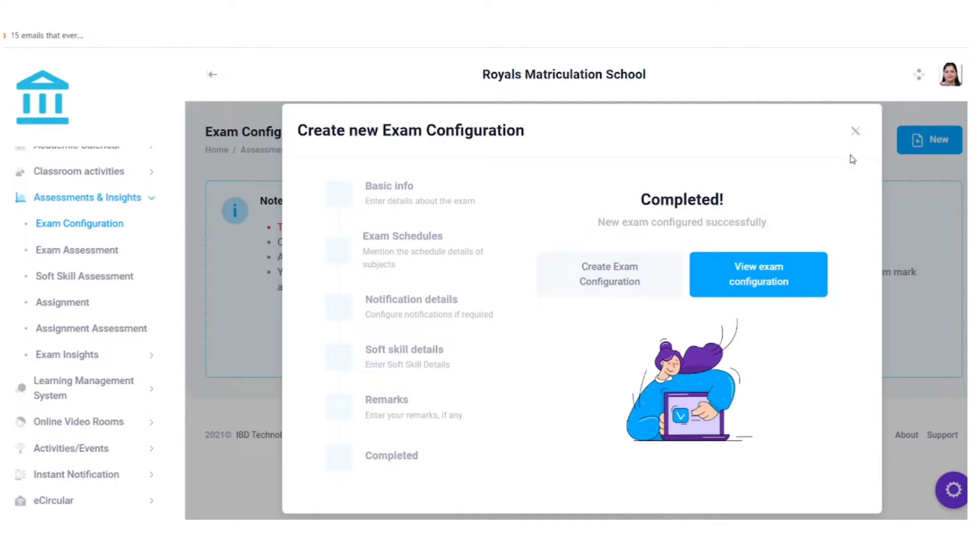
left_click(854, 133)
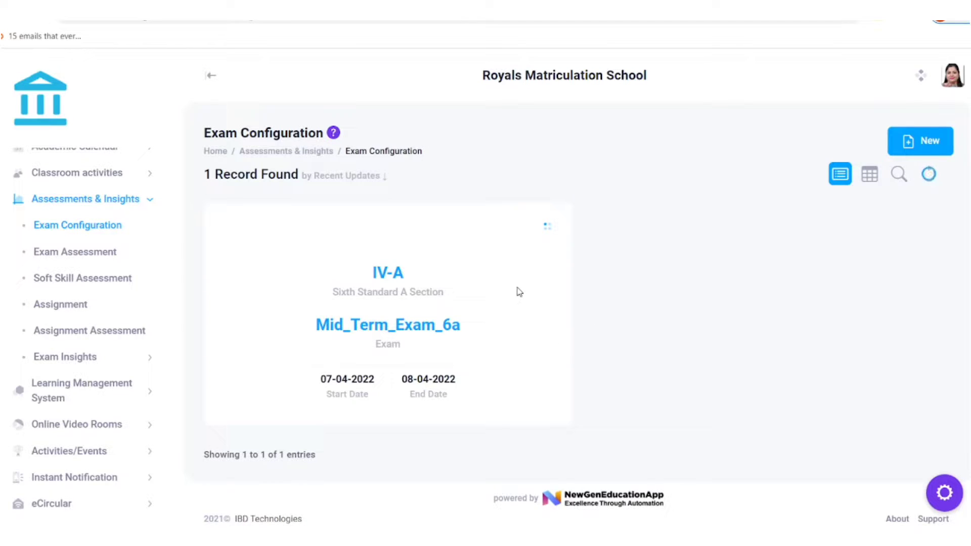
View the quick actions of the Mid_Term_Exam_6a record, dismiss them and open the Exam Assessment page
left_click(551, 232)
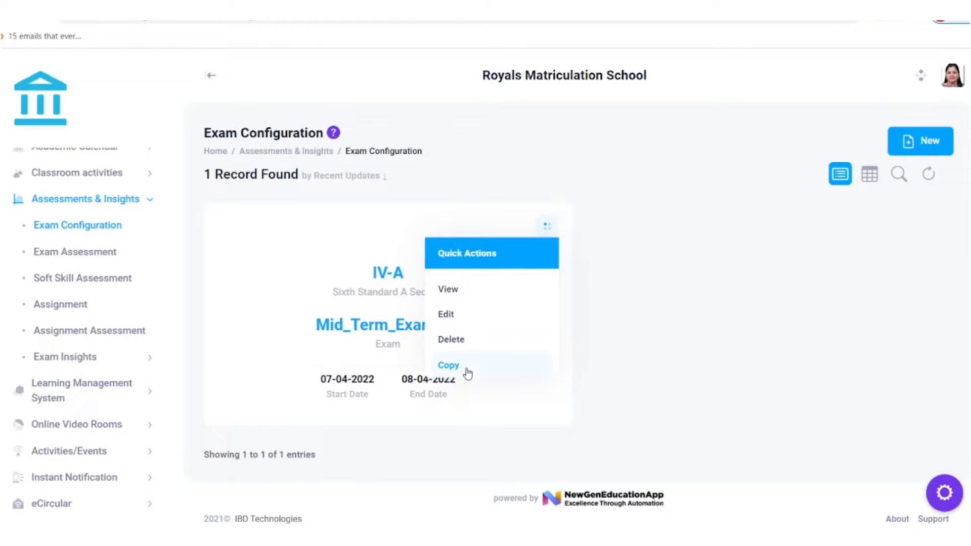
left_click(581, 333)
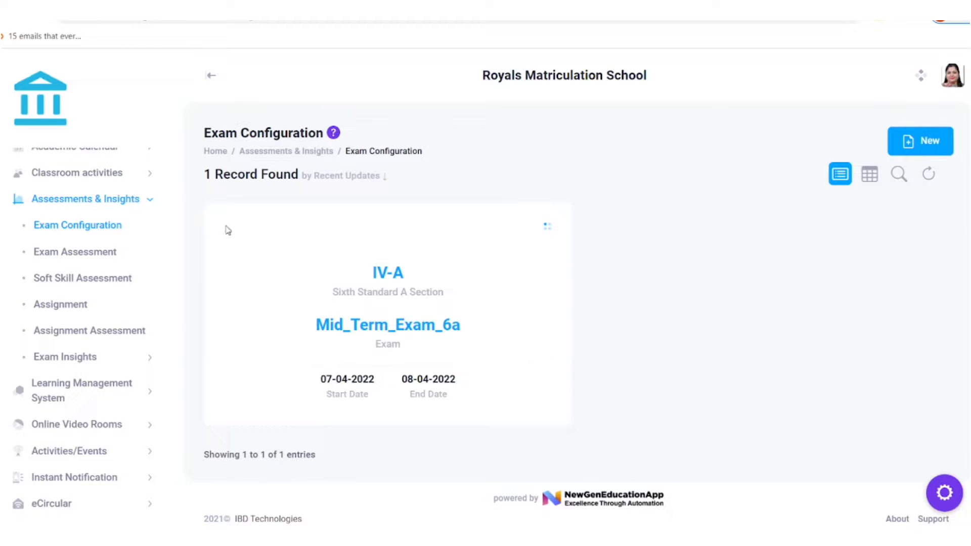
left_click(111, 253)
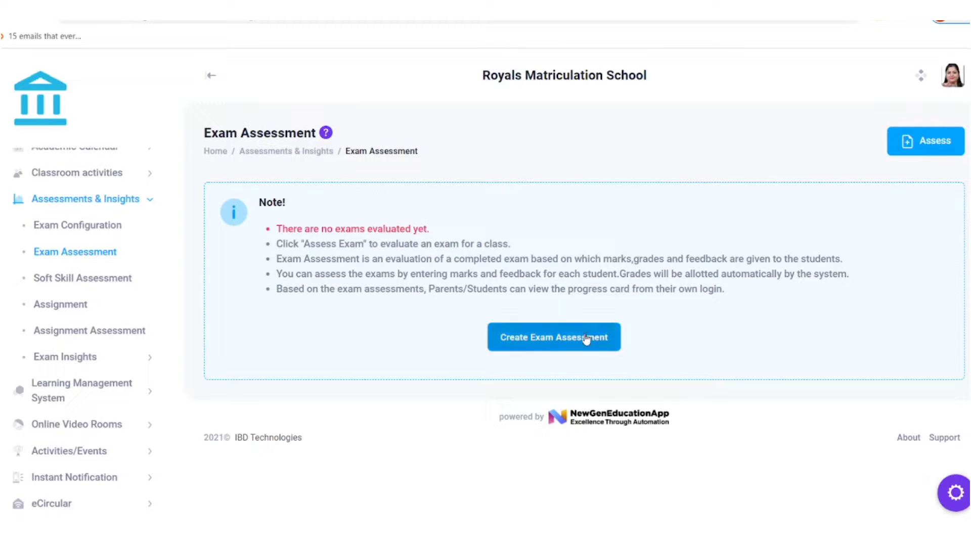
Create a new exam assessment for Mid_Term_Exam_6a with the subject English and continue to the student marks
left_click(542, 341)
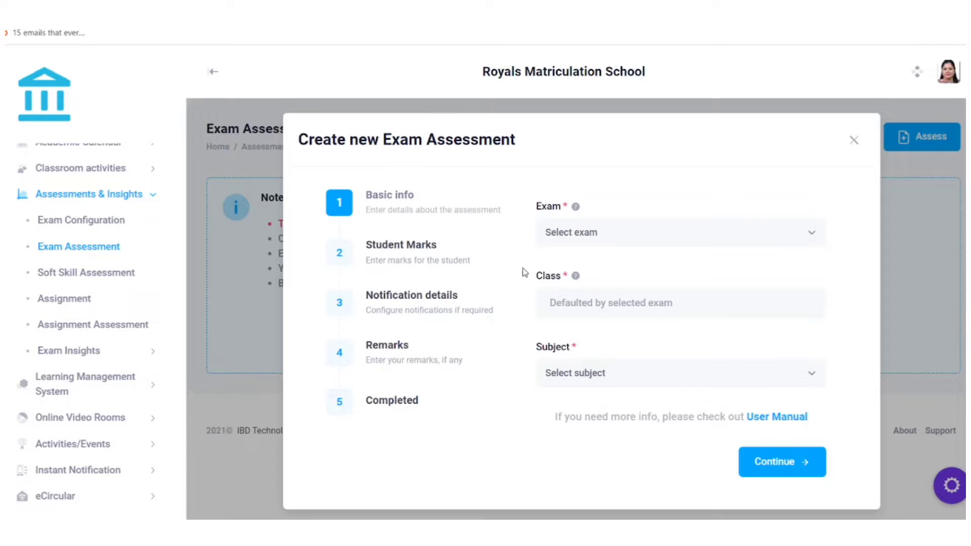
left_click(567, 234)
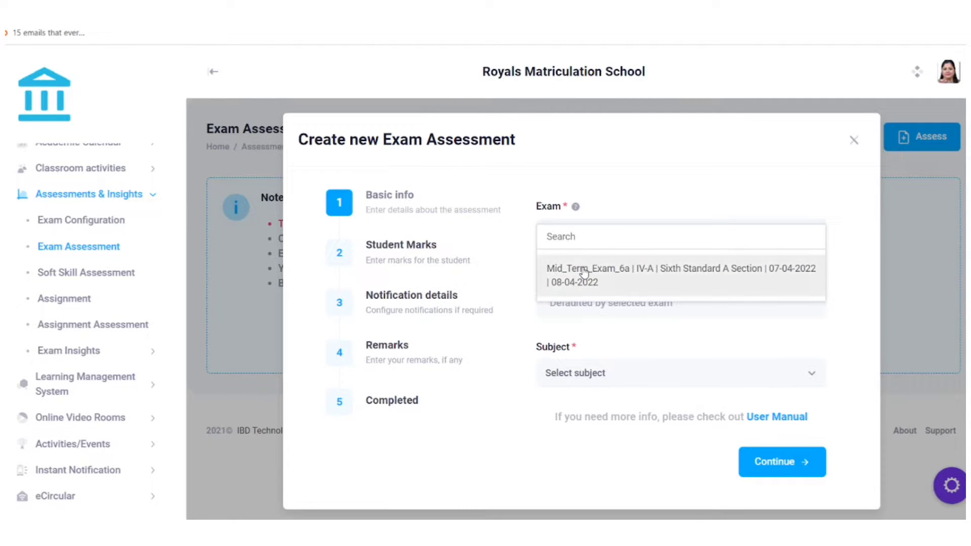
left_click(569, 263)
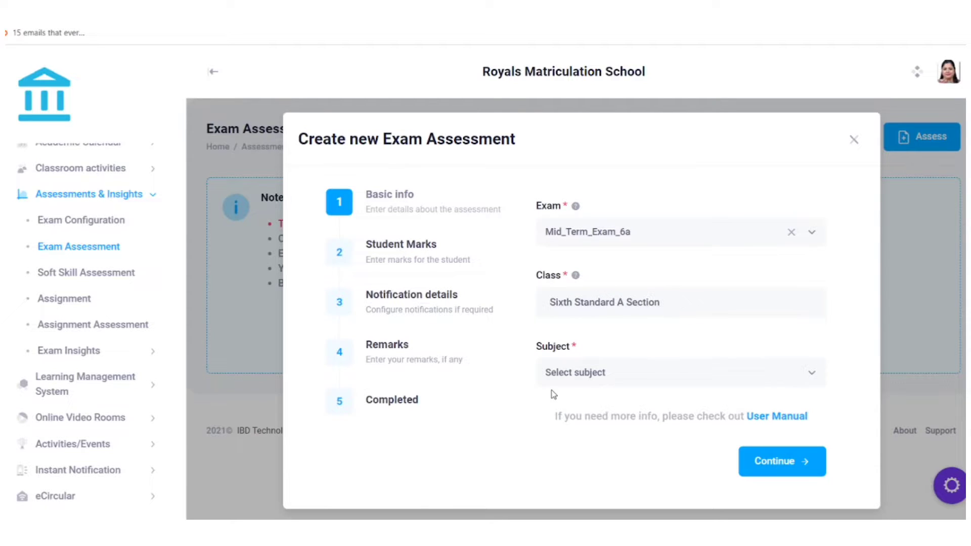
left_click(586, 376)
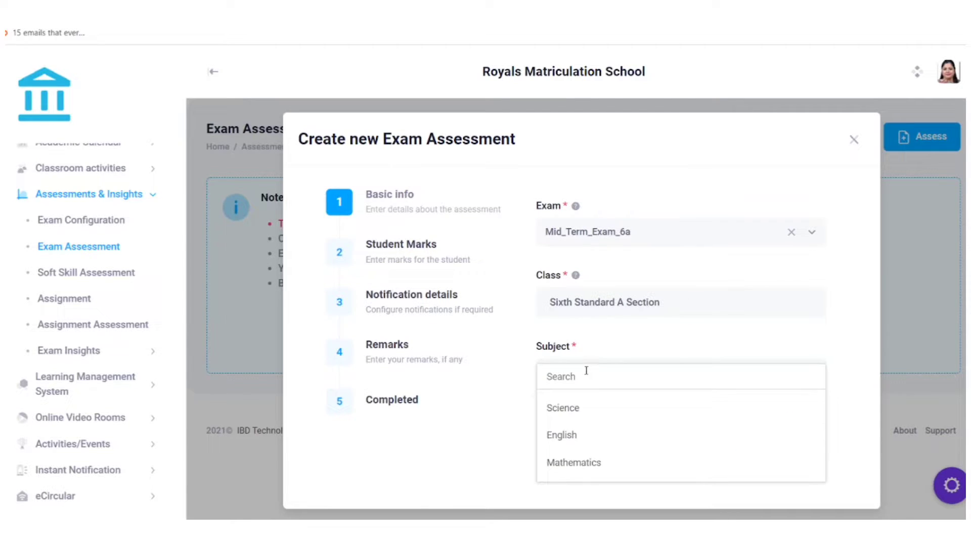
left_click(563, 443)
left_click(757, 465)
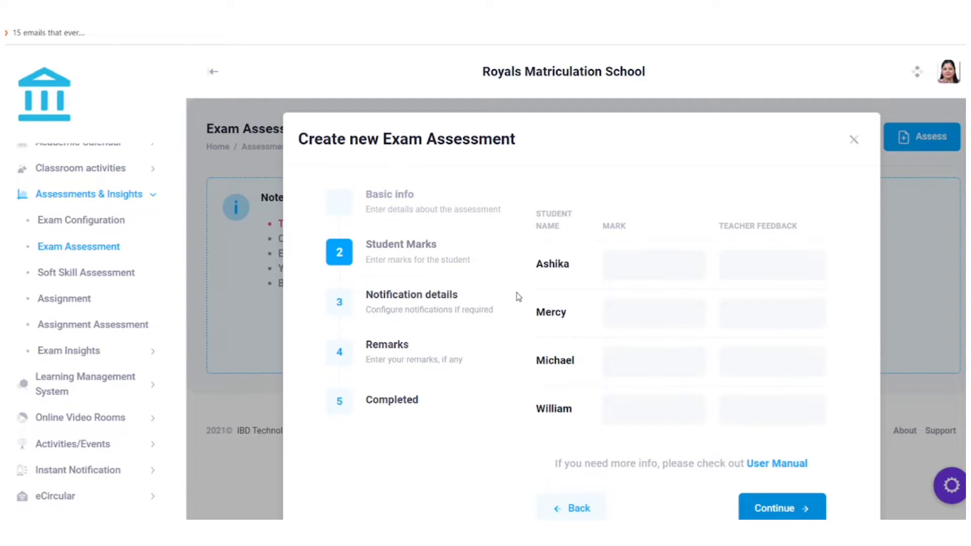
Enter the English marks 95, 89, 67 and 45 for the four students in listed order
scroll(517, 293, "down", 1)
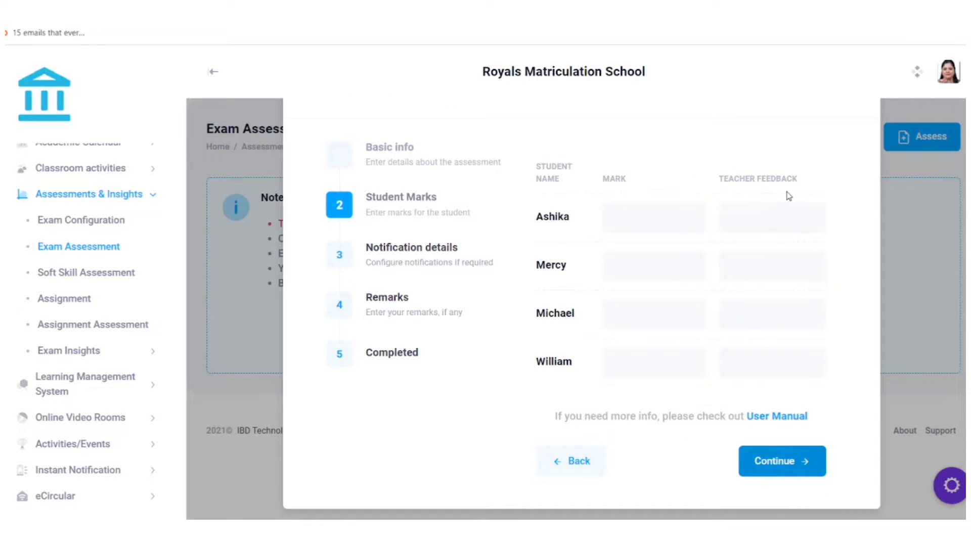
scroll(574, 399, "up", 1)
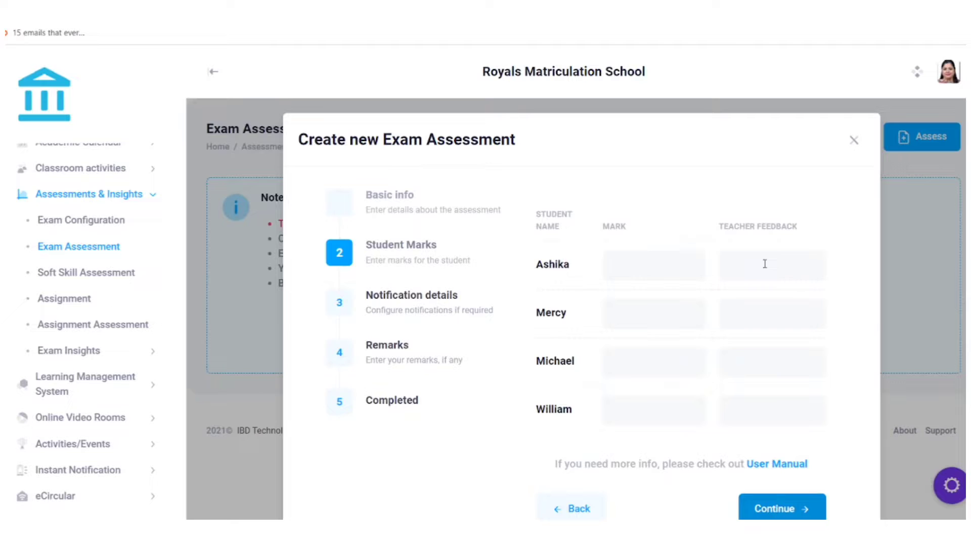
left_click(634, 262)
type("95")
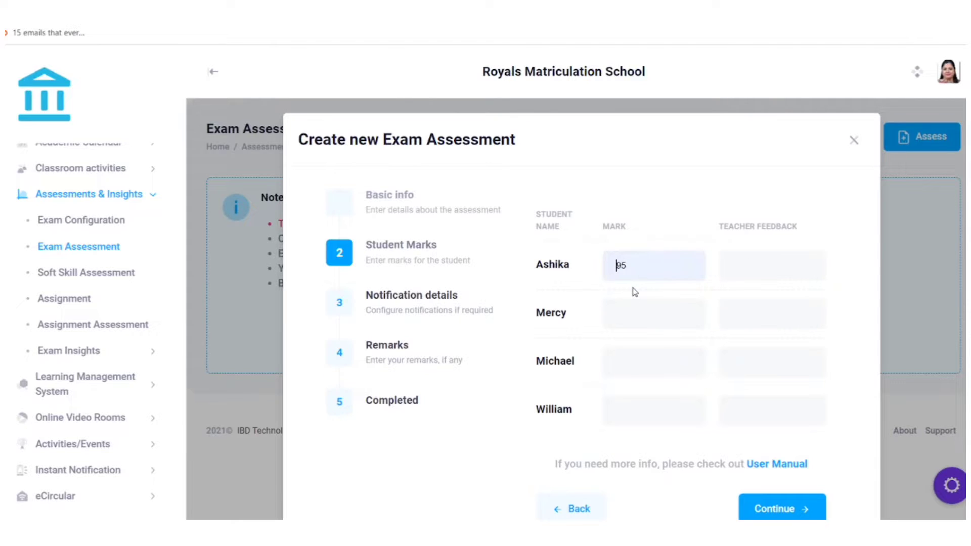
left_click(614, 319)
type("89")
left_click(631, 364)
type("89")
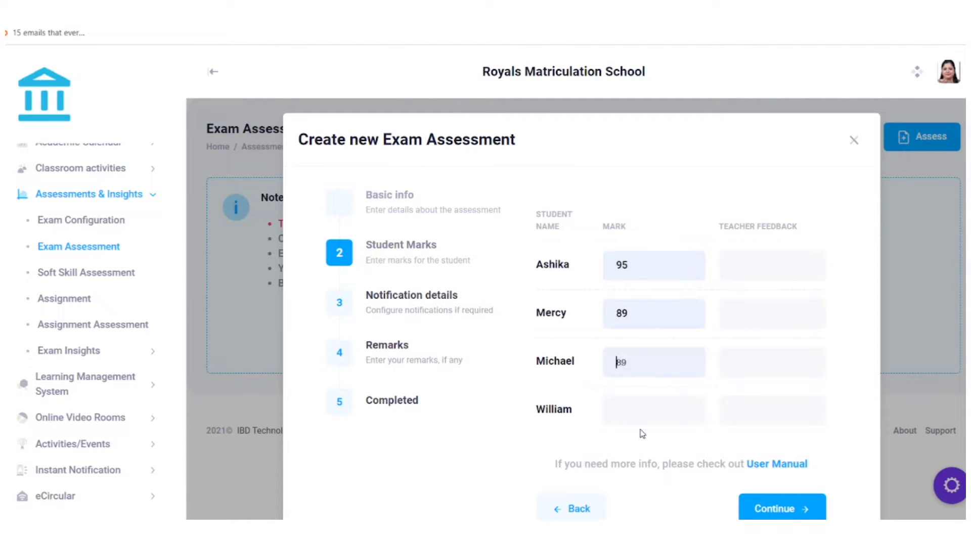
type("67")
left_click(643, 418)
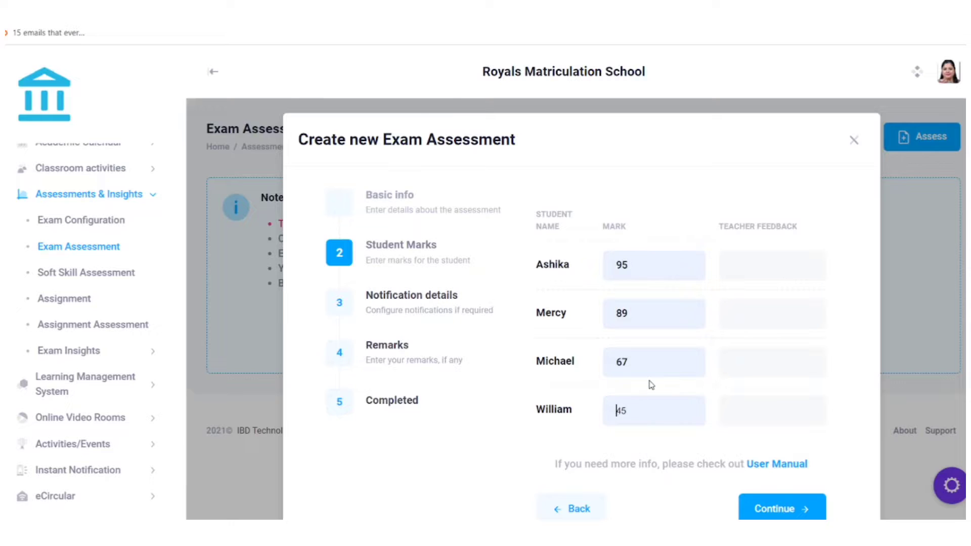
type("45")
Enter the teacher feedback Good, Good, Try more and Concentrate for the four students in order, and continue to the notification details
left_click(734, 266)
type("Good")
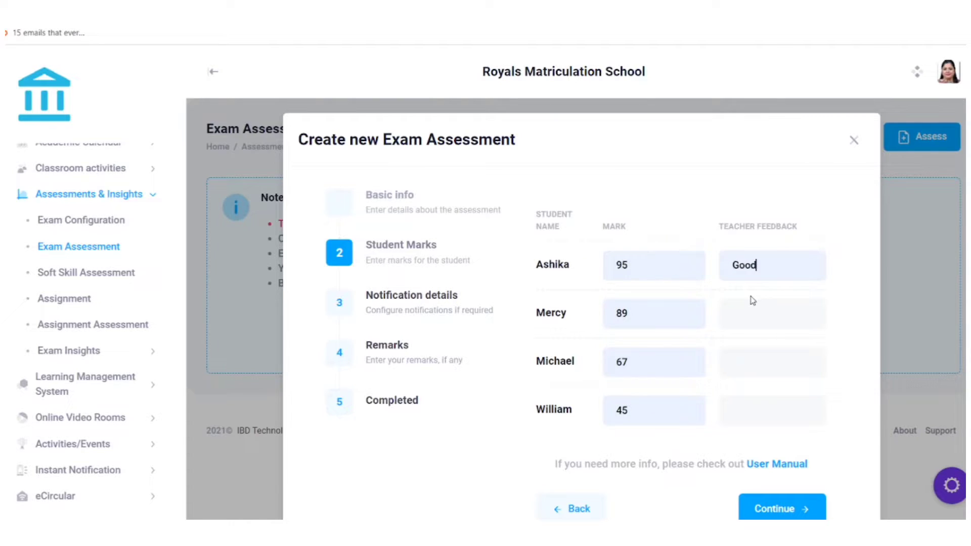
left_click(747, 310)
type("Good")
left_click(738, 364)
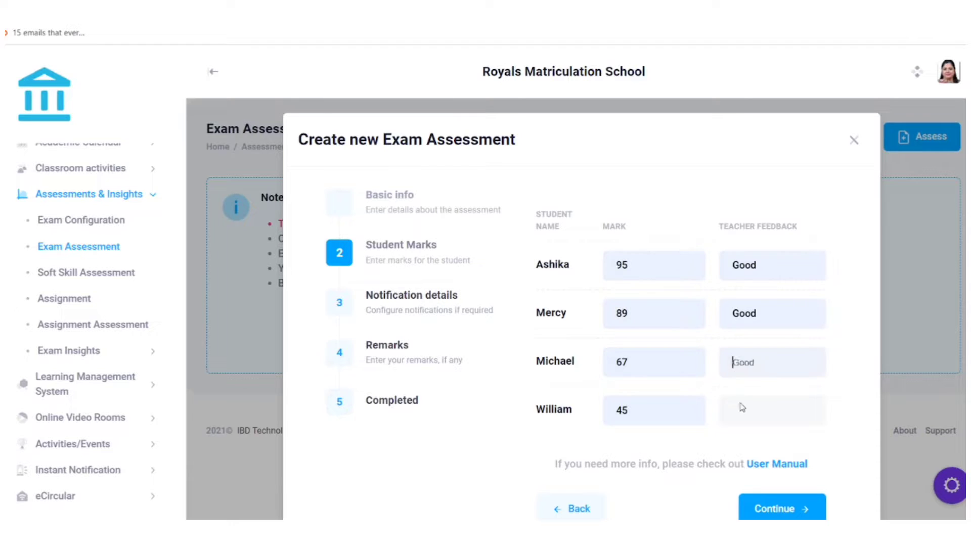
type("Try more")
left_click(742, 409)
type("Concentrate")
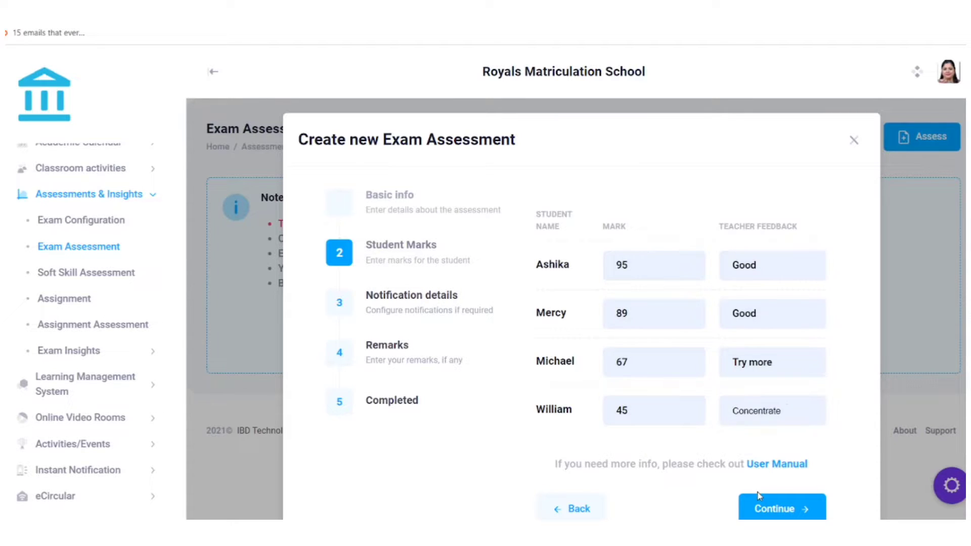
scroll(714, 303, "down", 1)
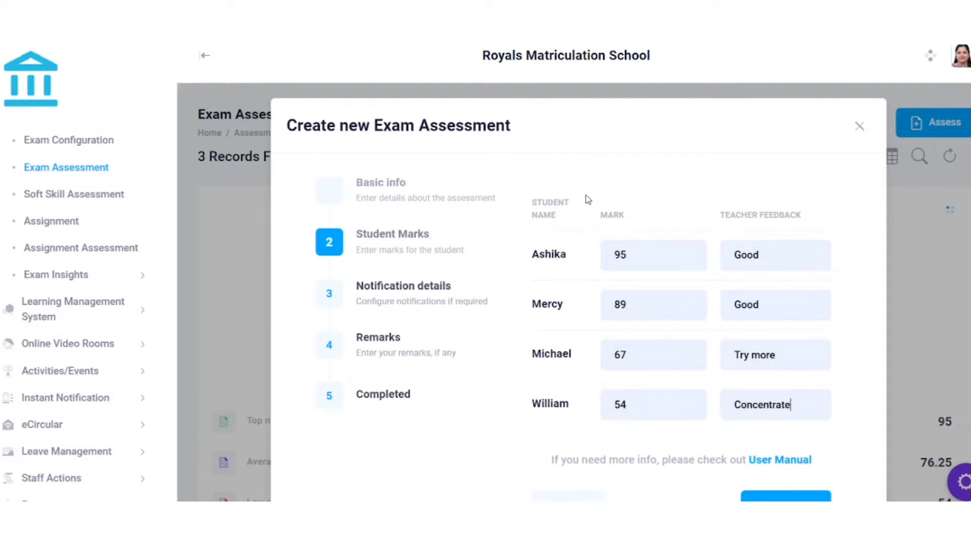
scroll(586, 196, "down", 1)
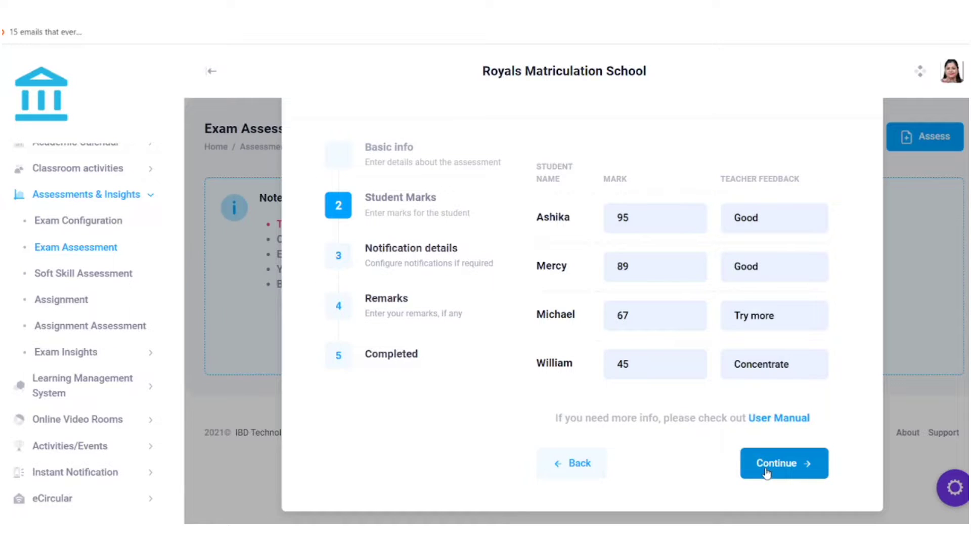
left_click(766, 471)
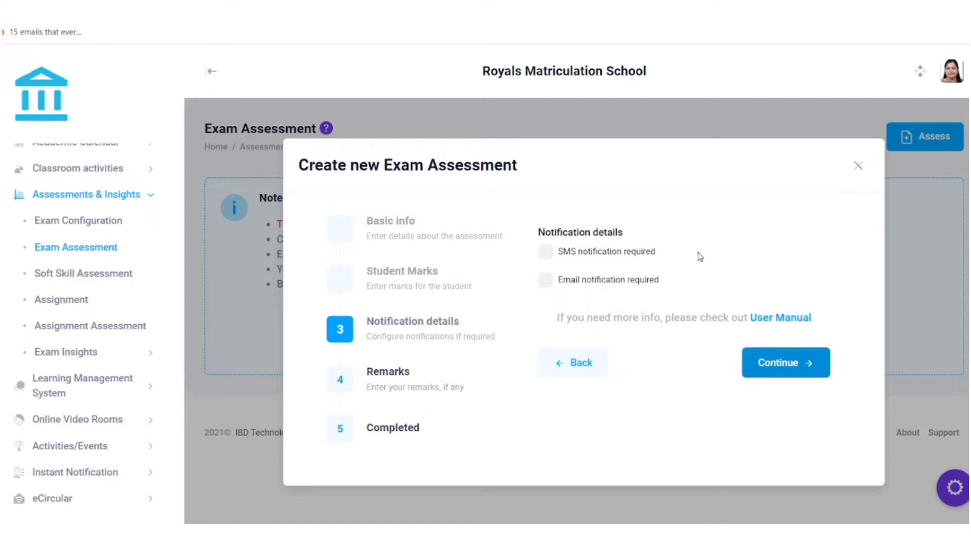
Leave SMS and email notifications off, enter the remark "Exam assessed for english" and submit the assessment
left_click(762, 368)
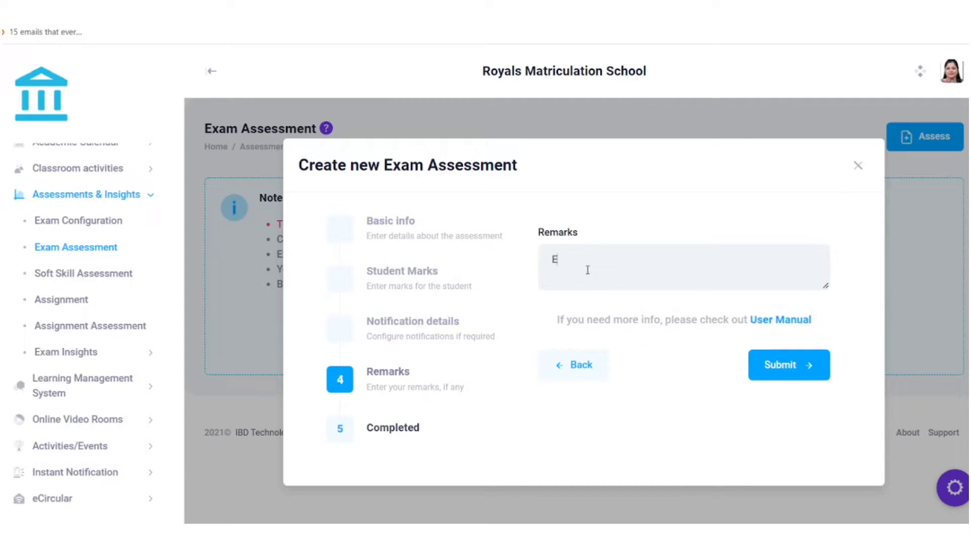
type("am ")
type("ass")
type(" assessed")
type(" for engli")
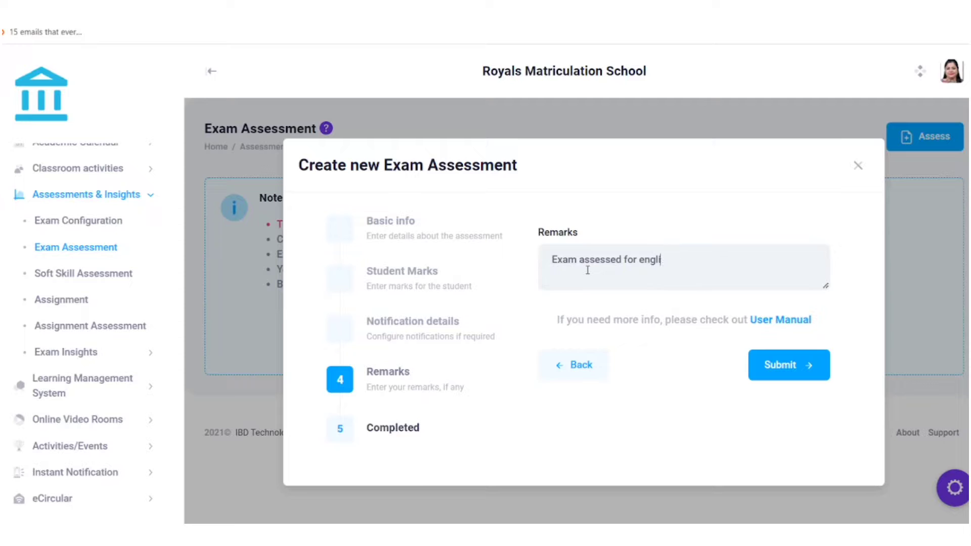
type("sh")
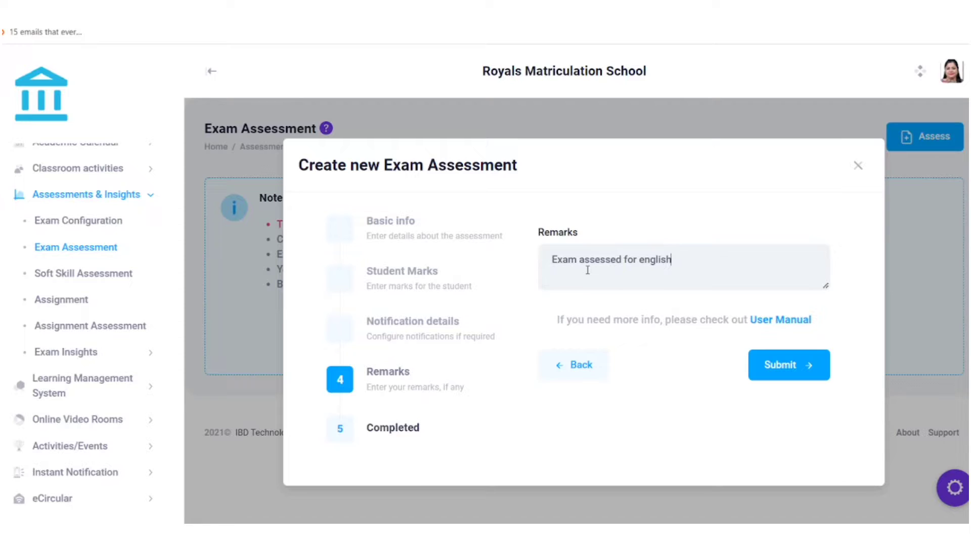
left_click(770, 366)
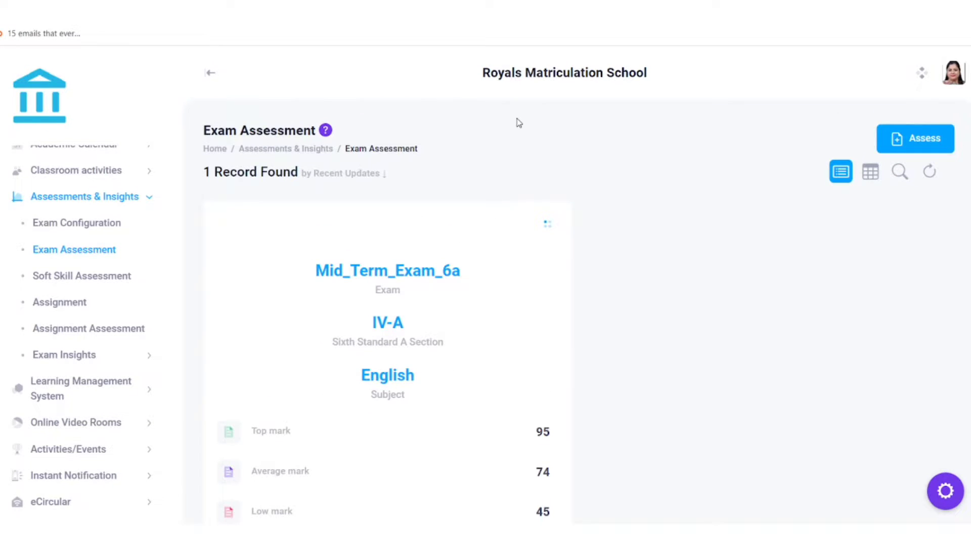
Examine the top, average and low marks of the English assessment record and its available quick actions
scroll(514, 116, "down", 1)
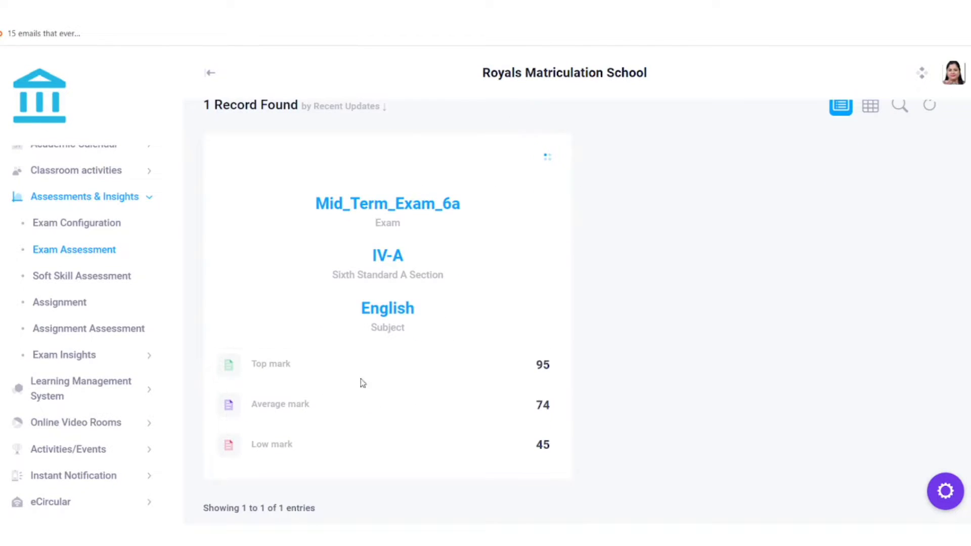
scroll(589, 236, "down", 1)
scroll(590, 235, "up", 1)
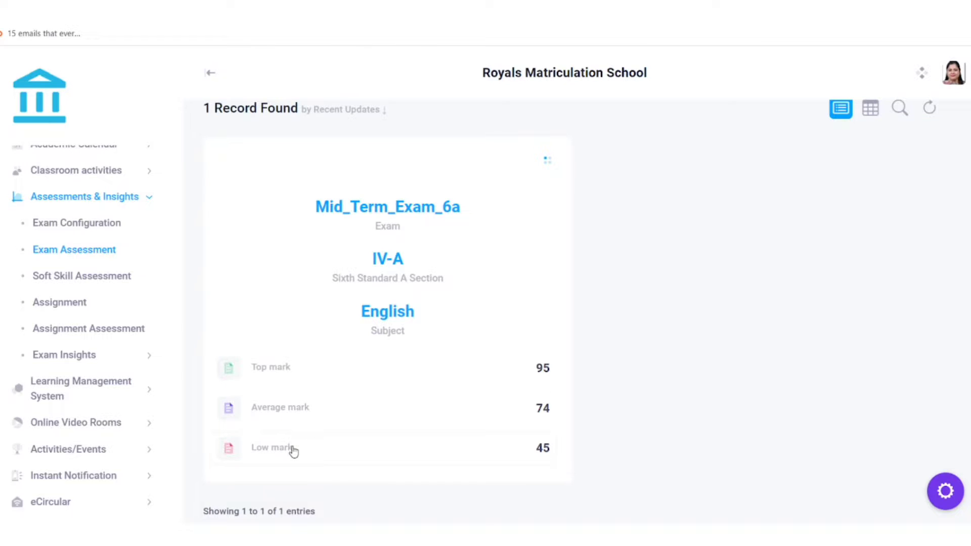
scroll(294, 451, "up", 1)
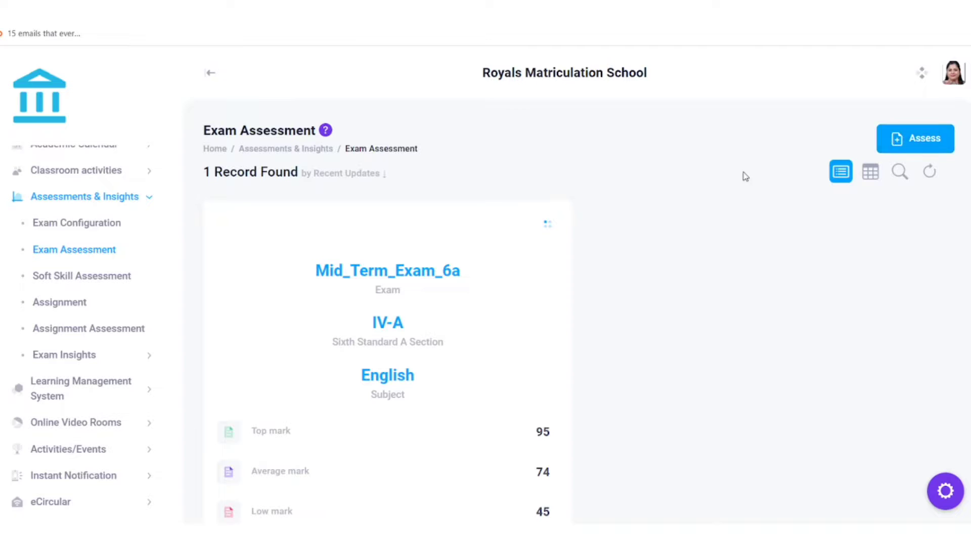
scroll(514, 221, "down", 1)
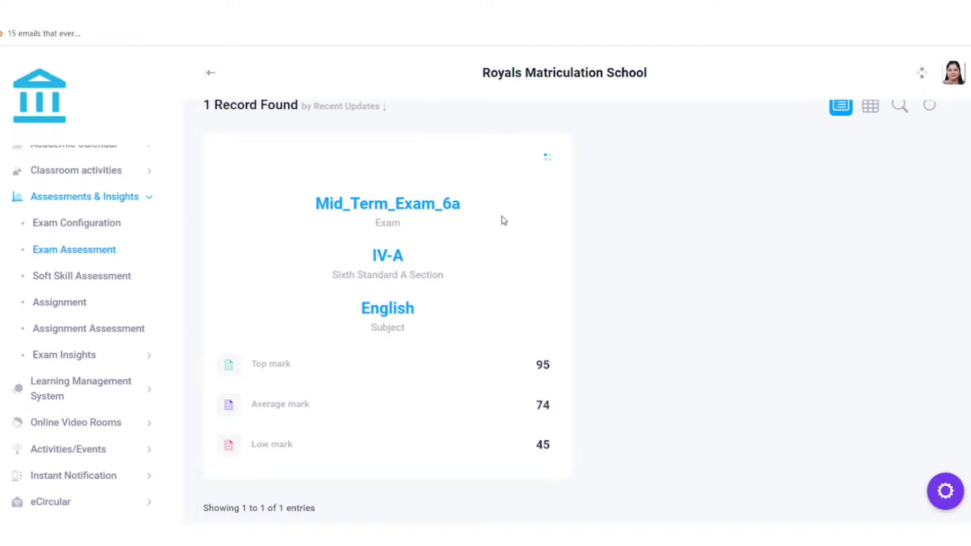
left_click(547, 161)
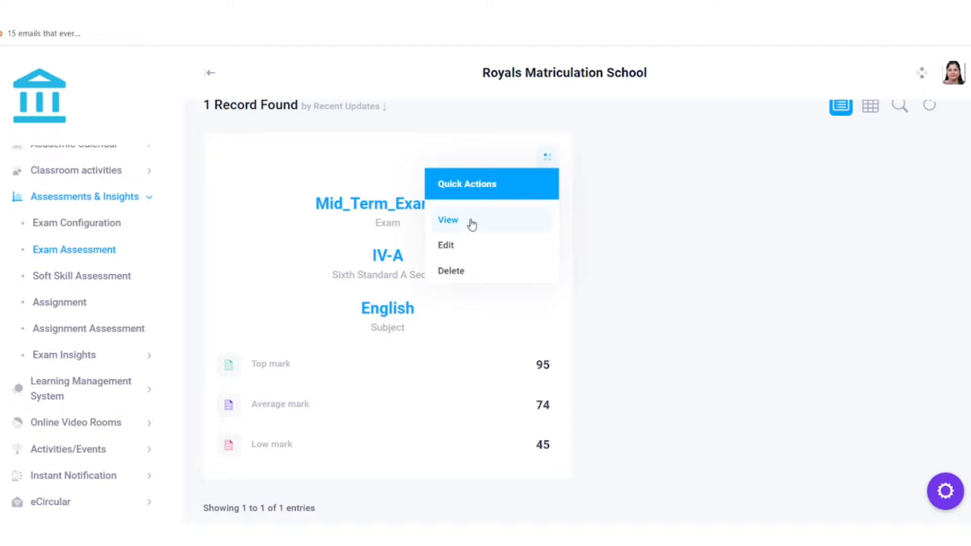
left_click(628, 232)
scroll(628, 232, "up", 2)
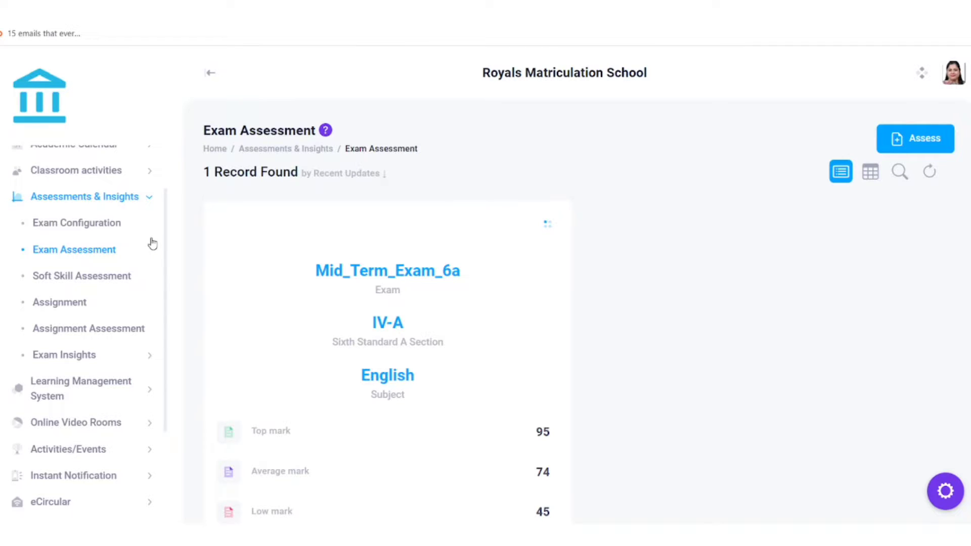
Create a new soft skill assessment for Mid_Term_Exam_6a and continue to the student ratings
left_click(130, 278)
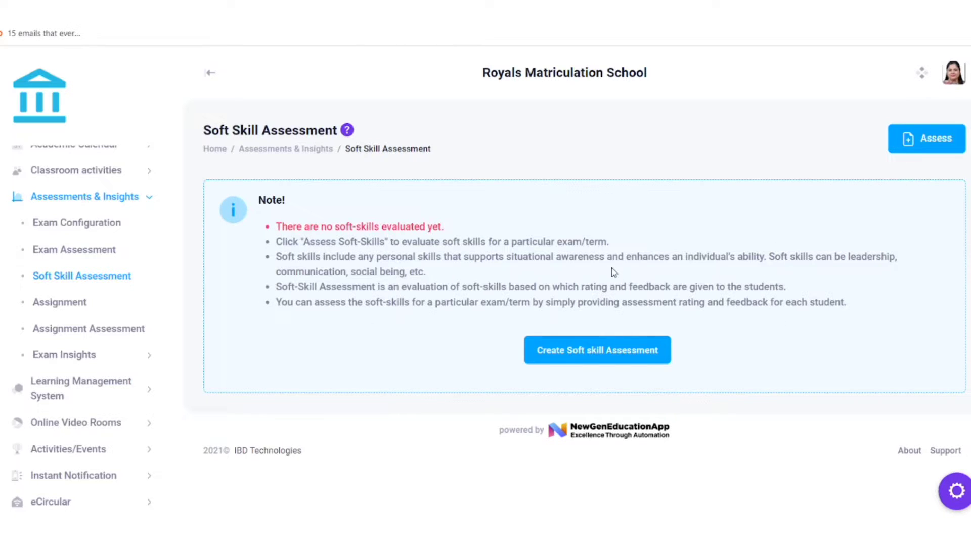
left_click(575, 357)
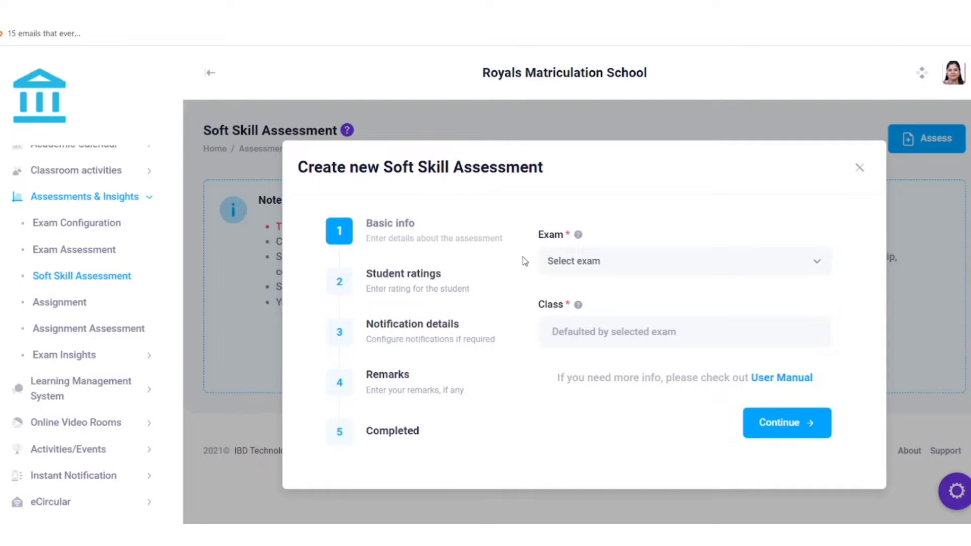
left_click(571, 272)
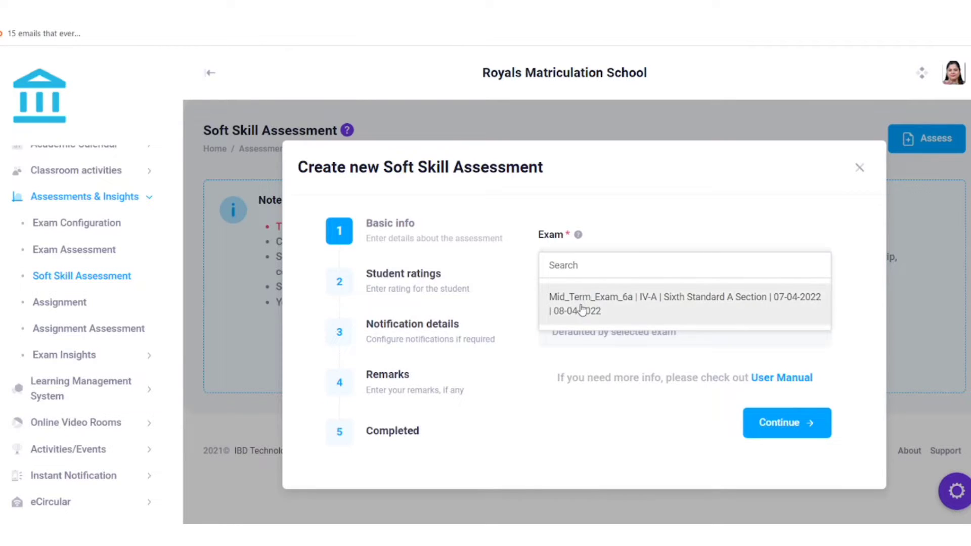
left_click(582, 310)
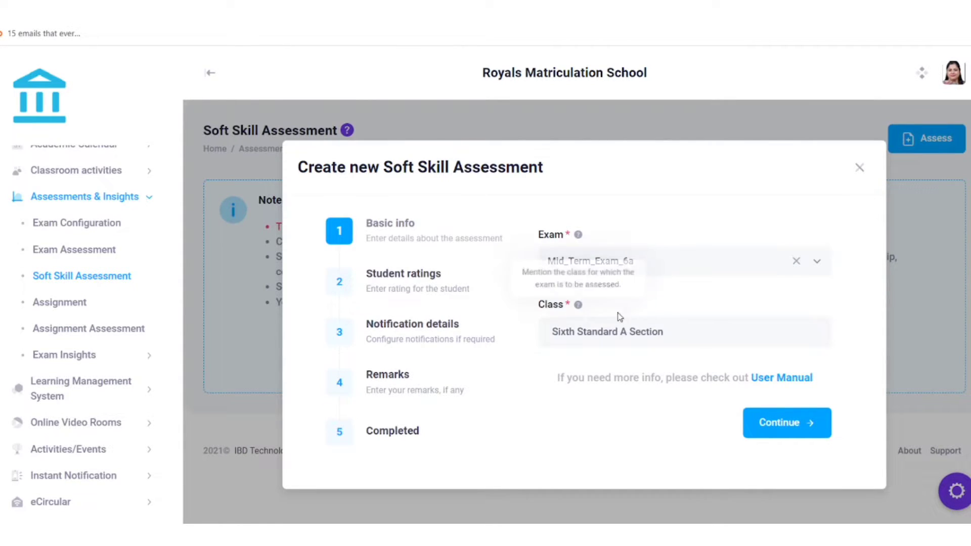
left_click(760, 432)
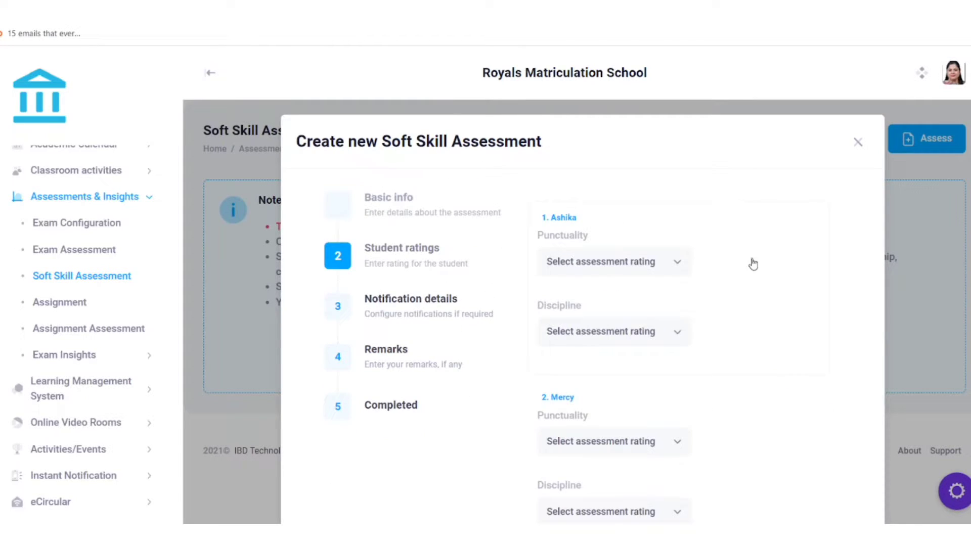
Examine the Punctuality and Discipline rating fields provided for each student
scroll(756, 289, "down", 5)
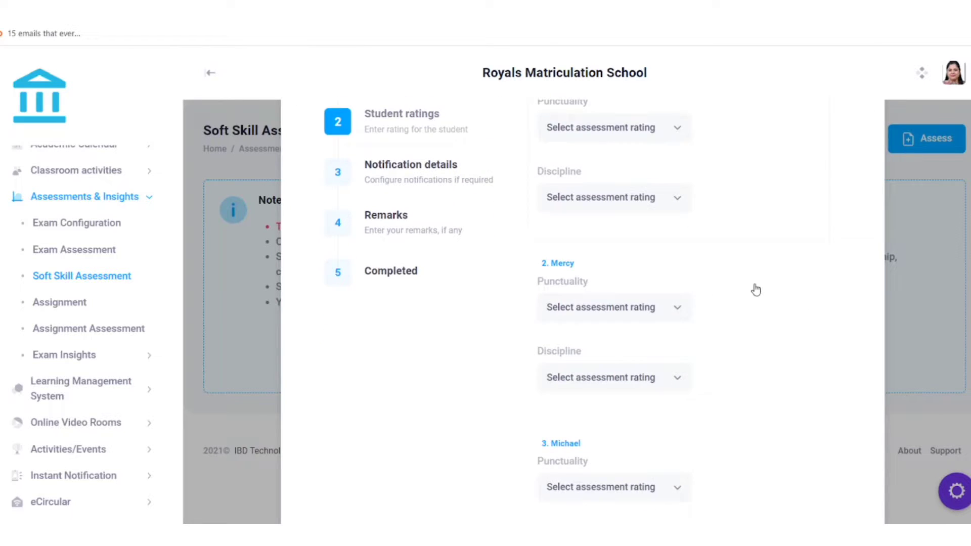
scroll(755, 294, "down", 1)
scroll(754, 297, "up", 7)
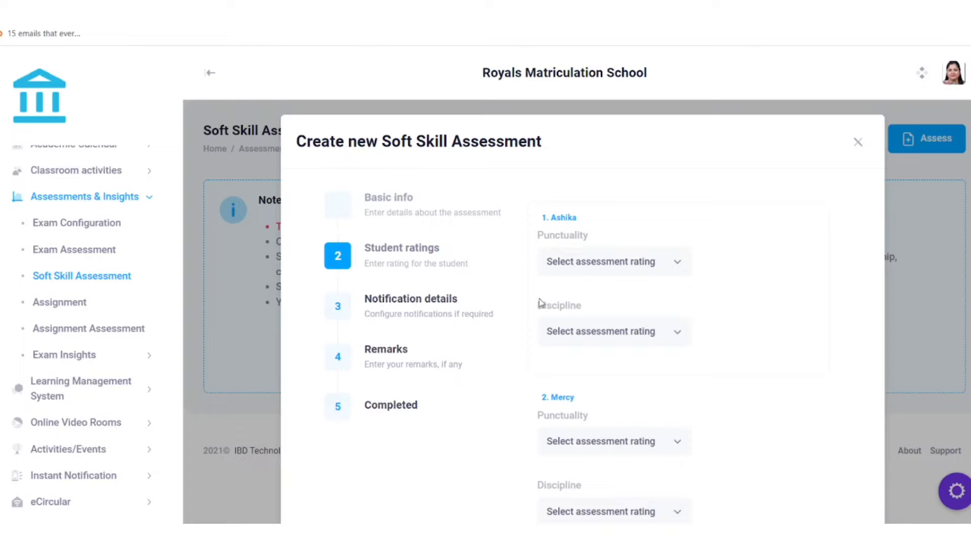
left_click_drag(539, 303, 591, 308)
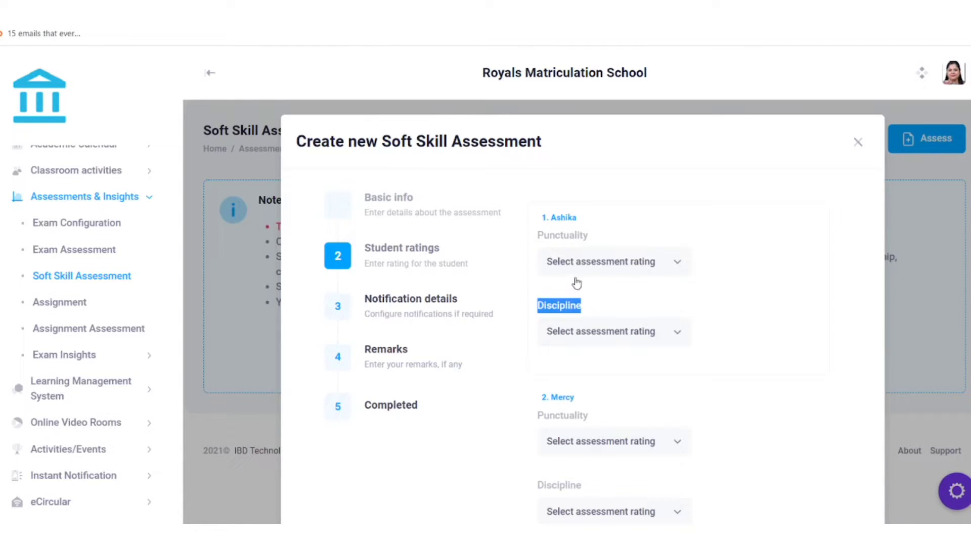
left_click(736, 240)
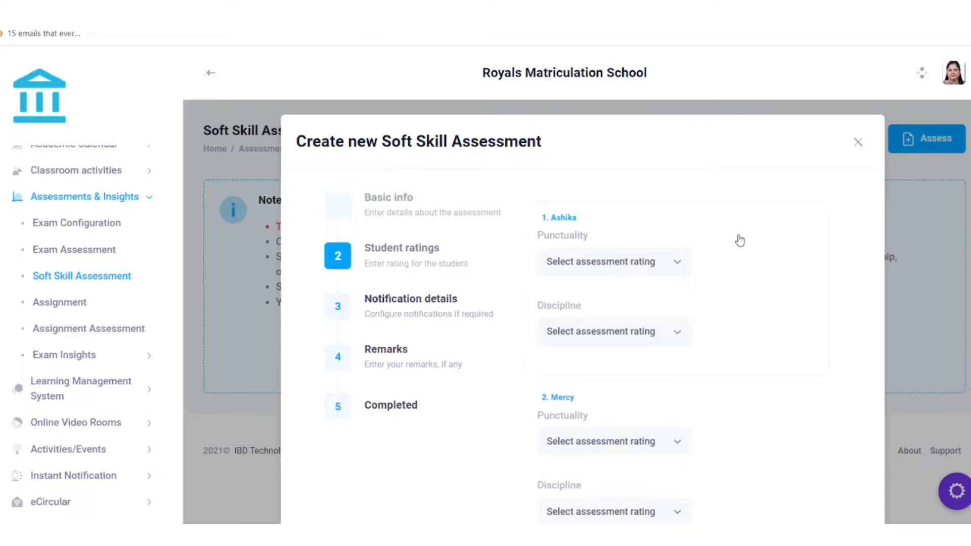
Rate the first student Outstanding for Punctuality and Good for Discipline
left_click(577, 267)
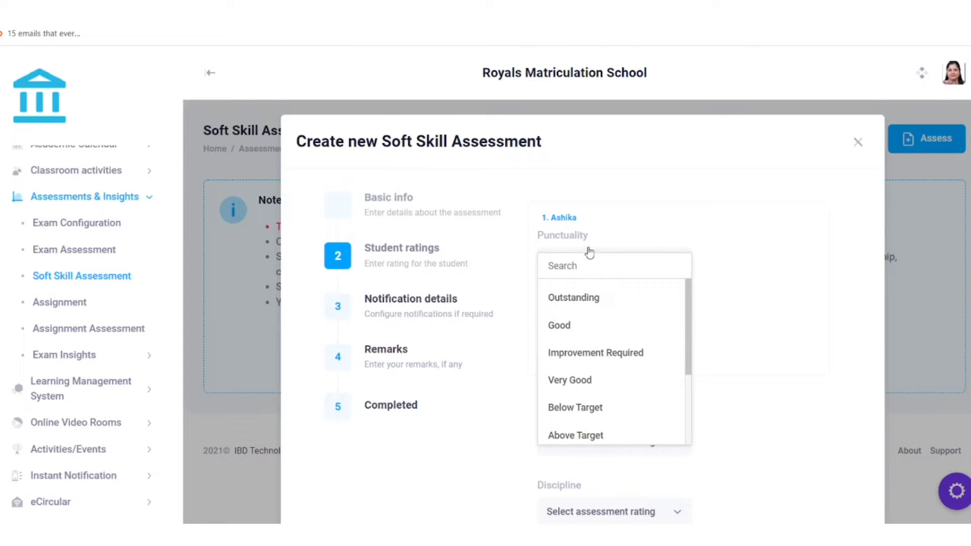
left_click(613, 303)
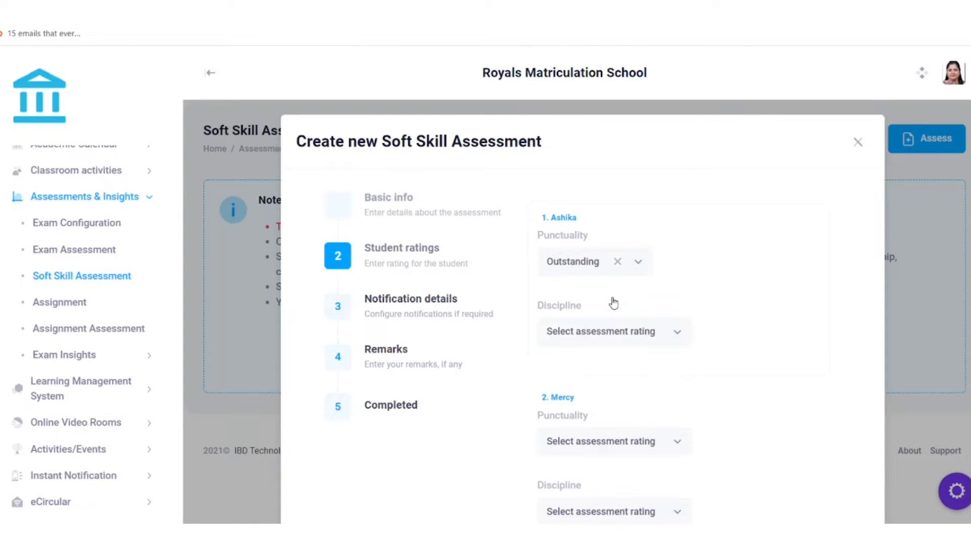
left_click(580, 330)
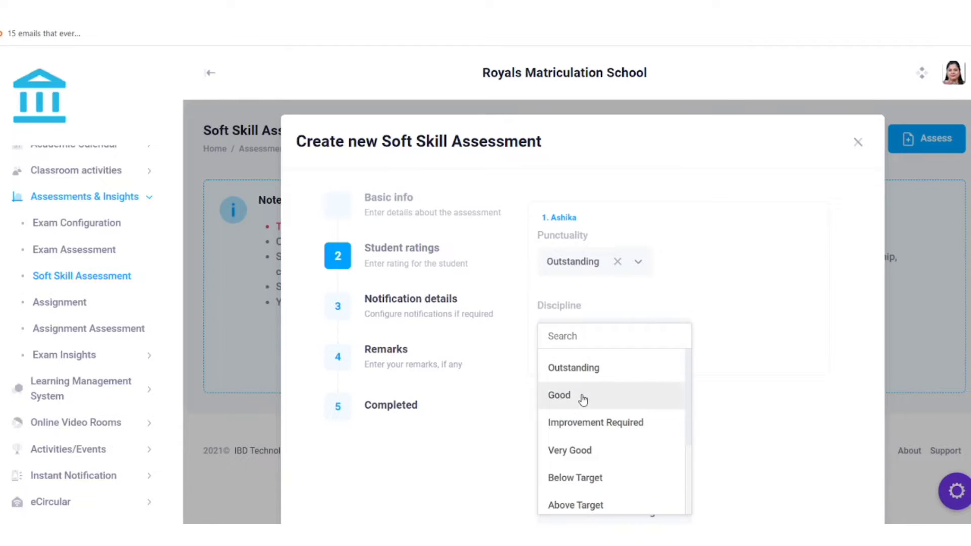
left_click(559, 395)
Rate the second student Excellent for Punctuality and Above Target for Discipline
scroll(674, 260, "down", 3)
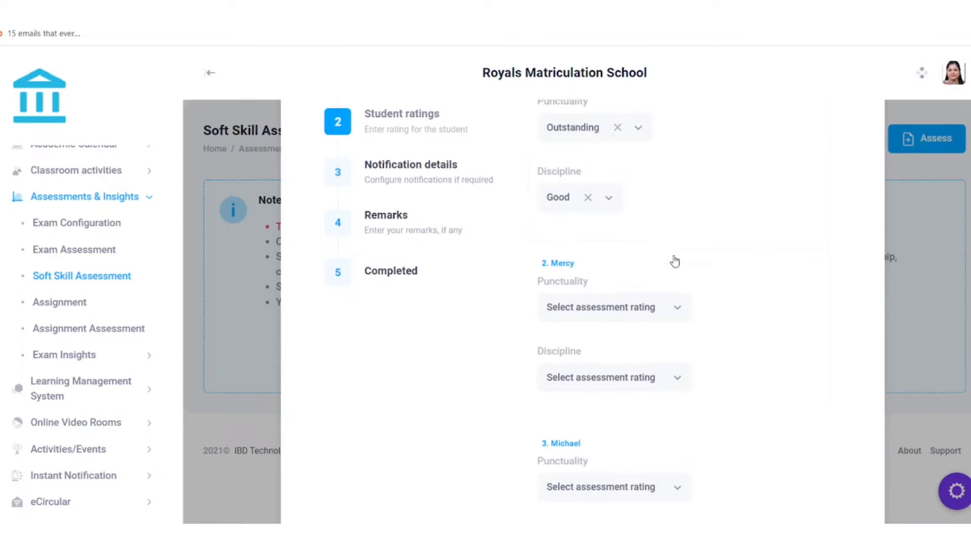
left_click(601, 308)
scroll(602, 353, "down", 2)
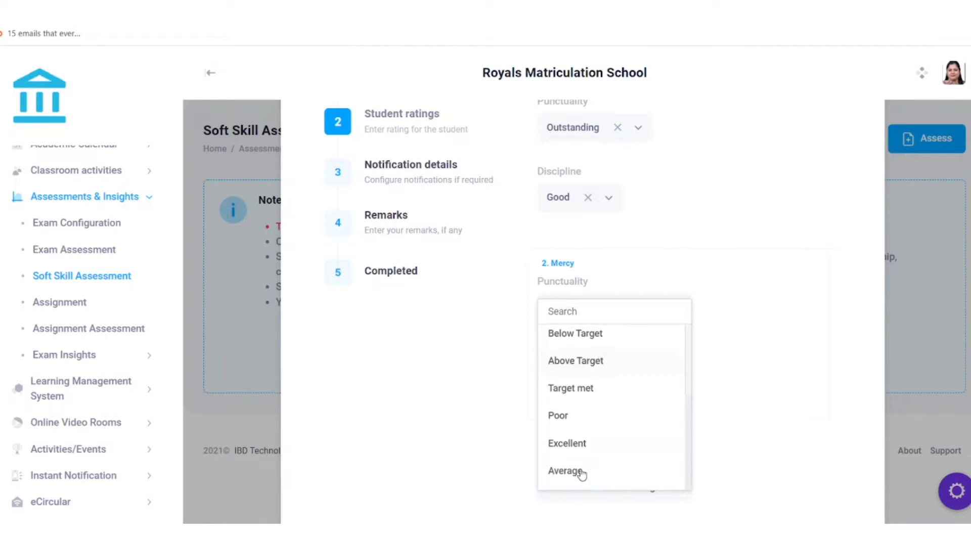
left_click(583, 444)
left_click(586, 385)
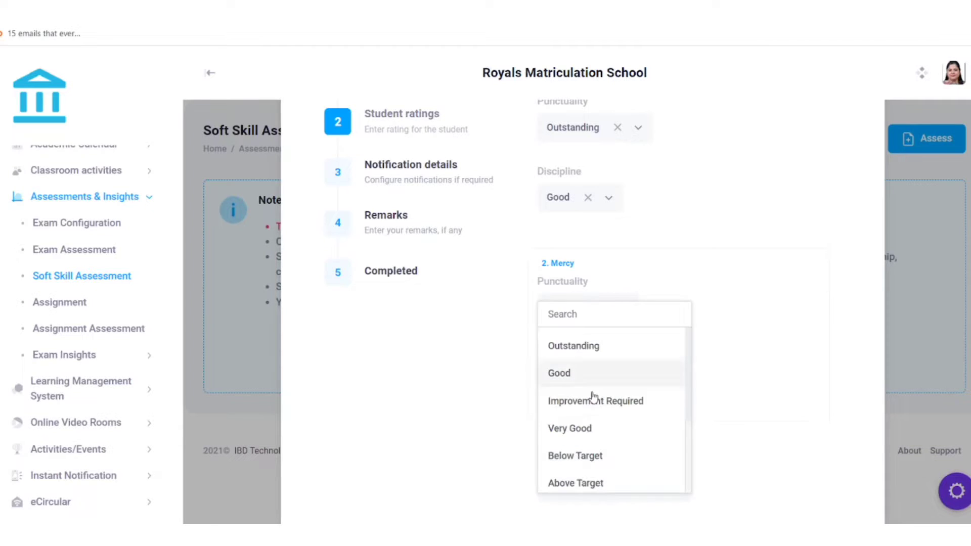
left_click(587, 483)
Rate the third student Good for Punctuality and Very Good for Discipline
scroll(594, 329, "down", 3)
left_click(601, 288)
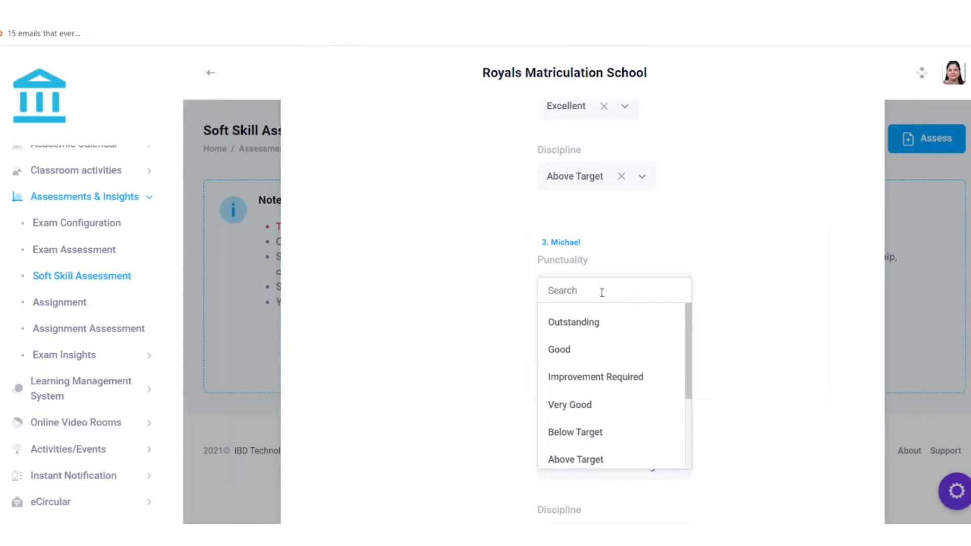
left_click(602, 362)
left_click(611, 353)
left_click(611, 427)
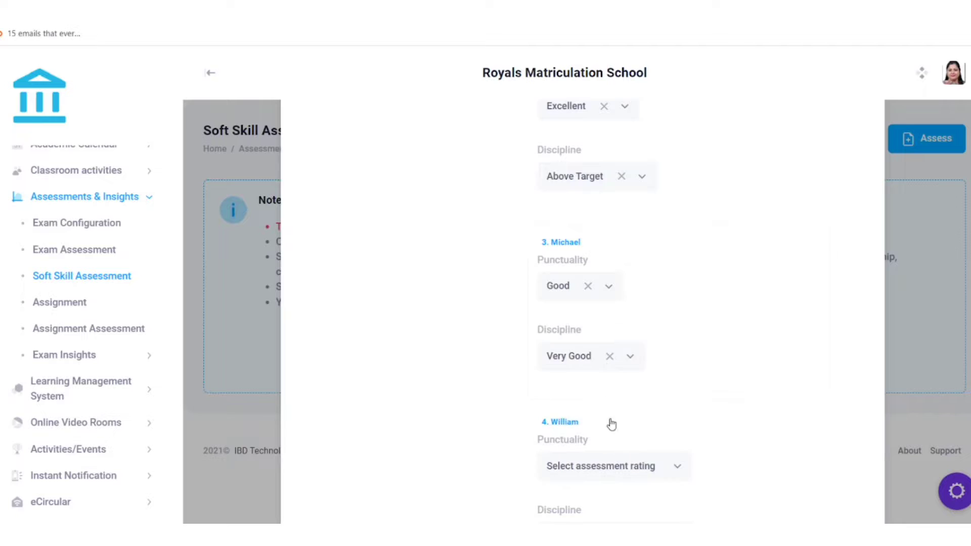
Rate the fourth student Below Target for Punctuality and Very Good for Discipline
scroll(612, 423, "down", 3)
left_click(587, 292)
left_click(589, 438)
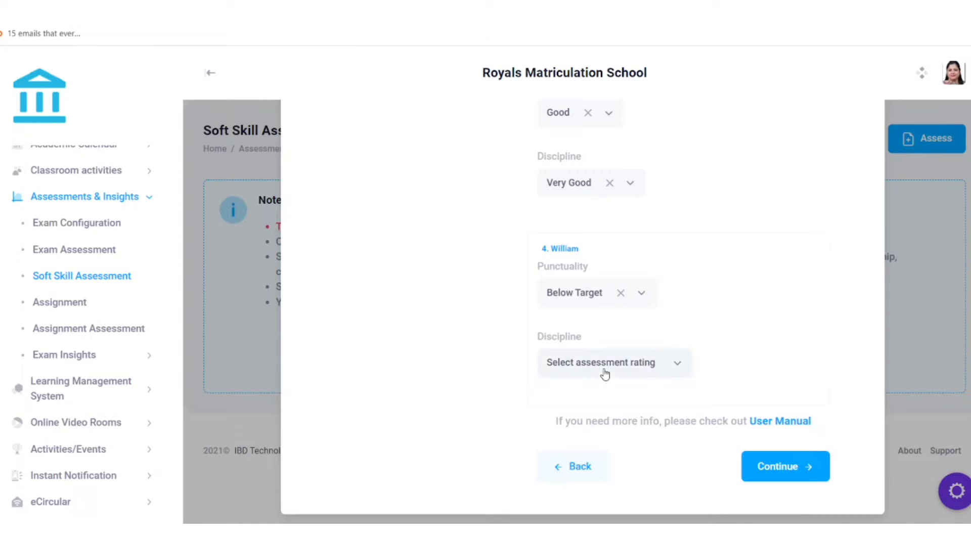
left_click(604, 374)
left_click(607, 429)
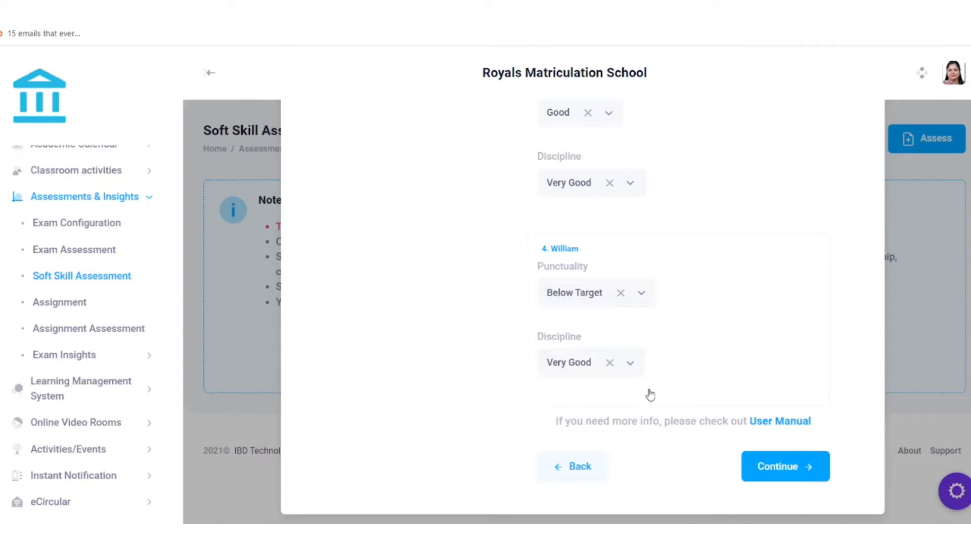
Leave SMS and email notifications off, enter the remark "Soft skills for class 6" and submit the soft skill assessment
left_click(756, 468)
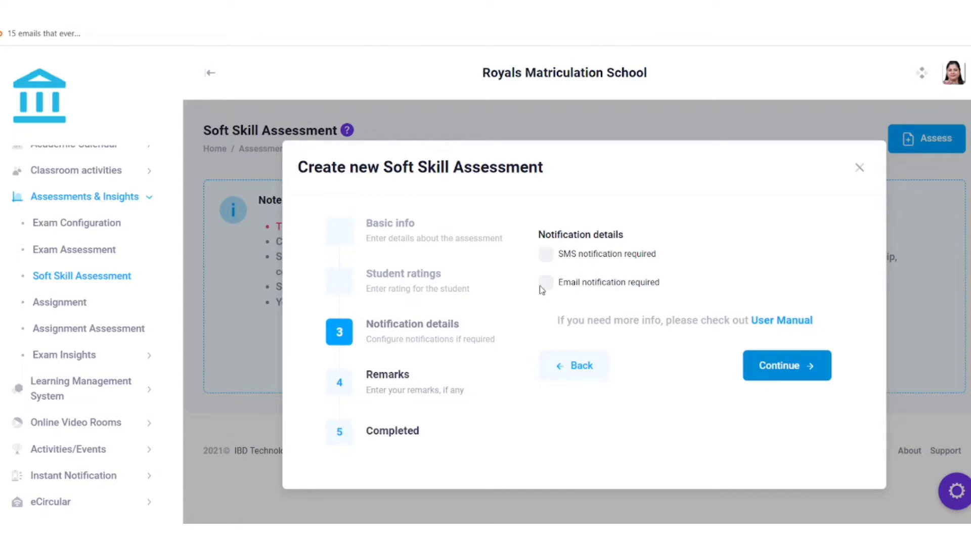
left_click(769, 371)
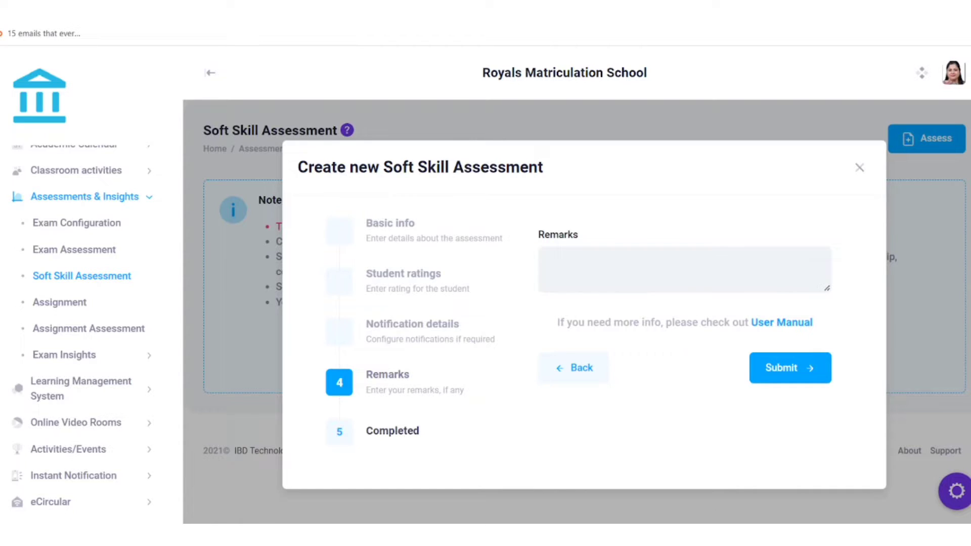
type("Soft skills for class 6")
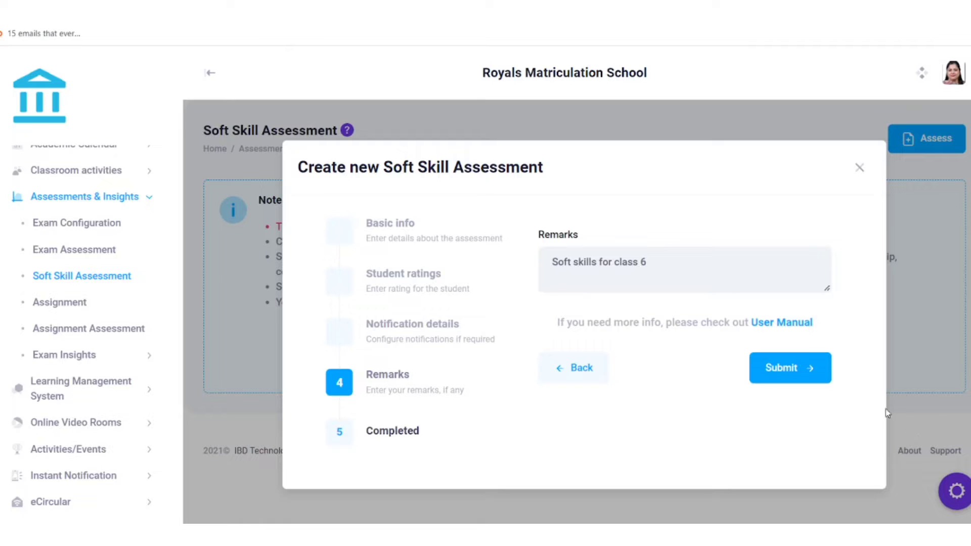
left_click(795, 365)
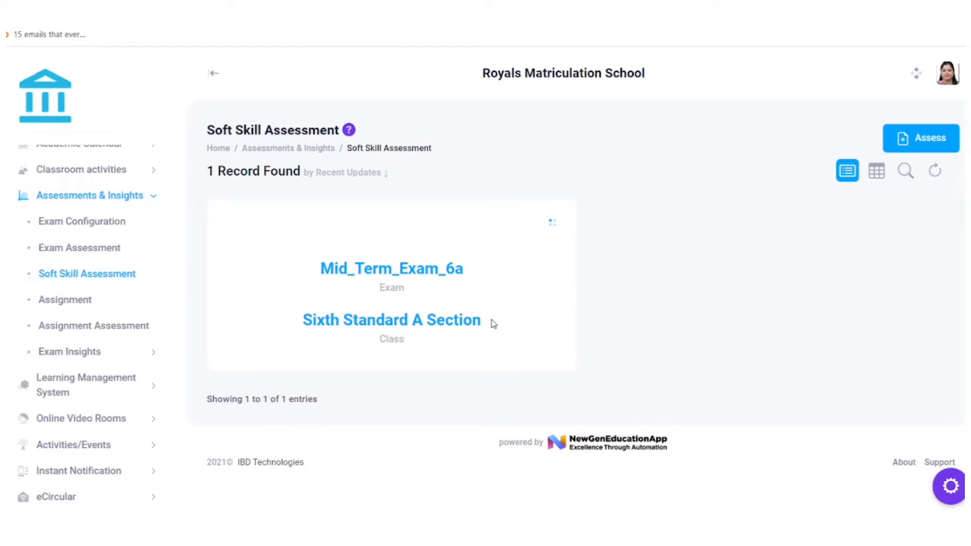
Examine the quick actions available for the Mid_Term_Exam_6a soft skill record
left_click(550, 232)
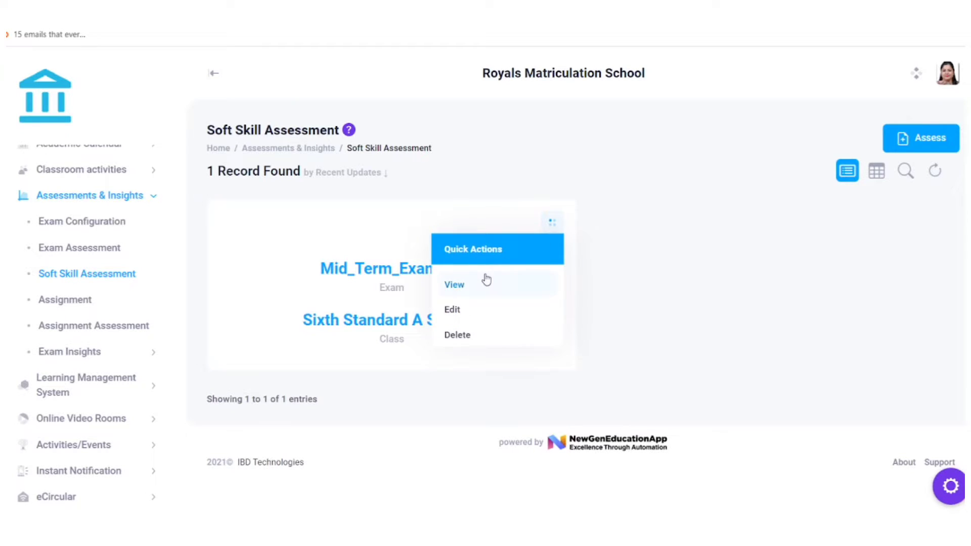
left_click(607, 297)
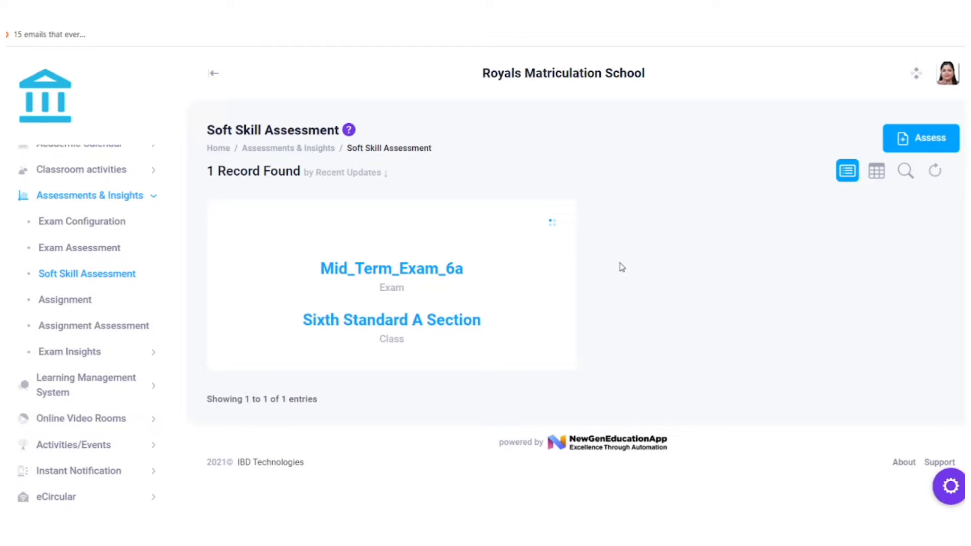
Start a new assignment with the description "Maths Assignment" for class IV-A
scroll(158, 268, "down", 2)
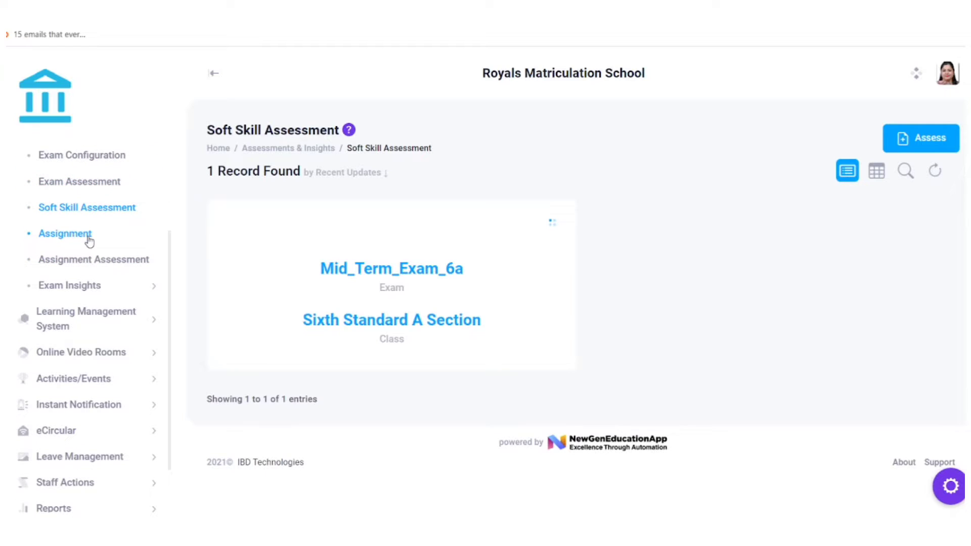
left_click(88, 237)
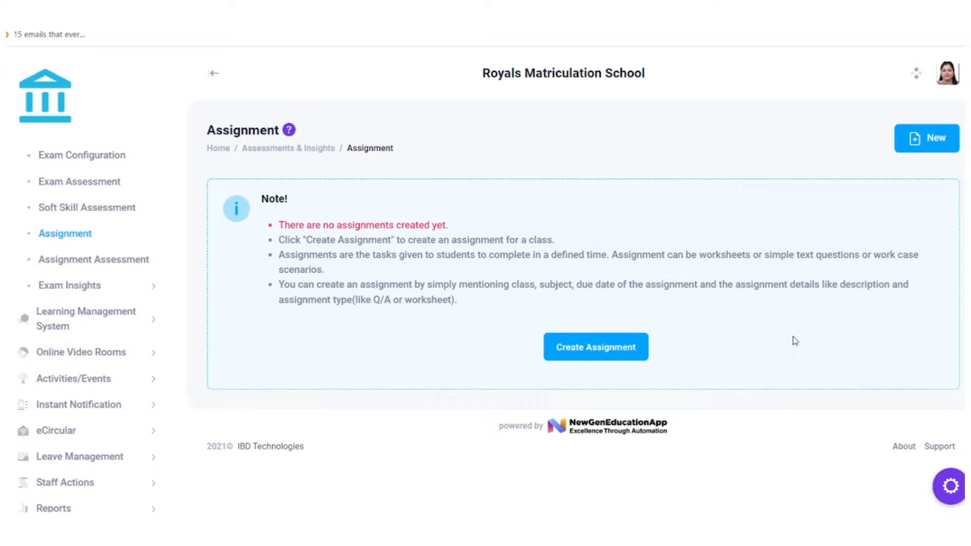
left_click(615, 355)
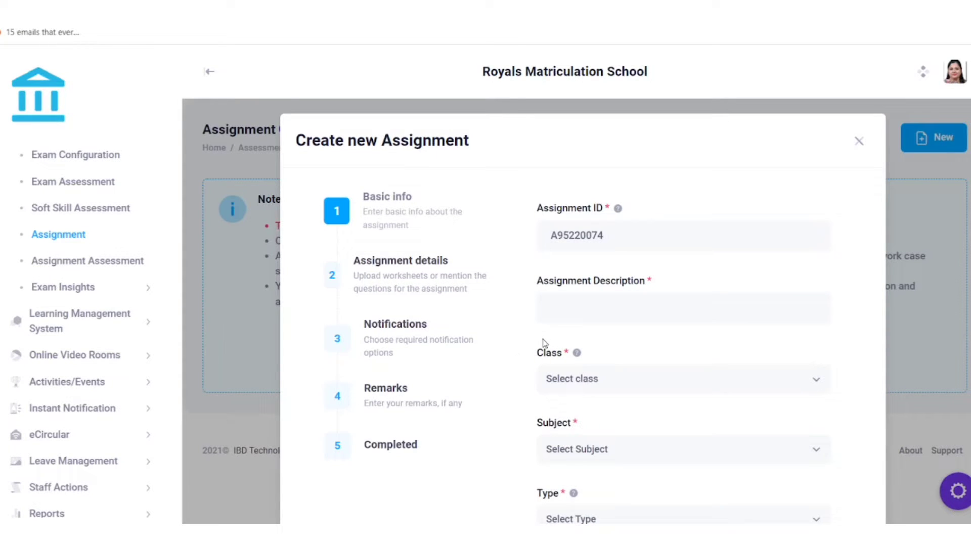
scroll(542, 340, "down", 1)
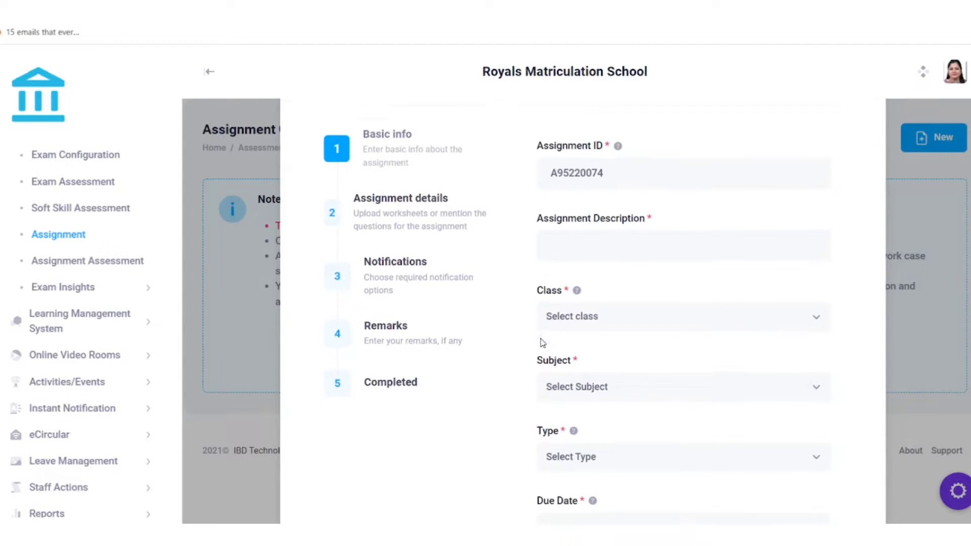
left_click(618, 239)
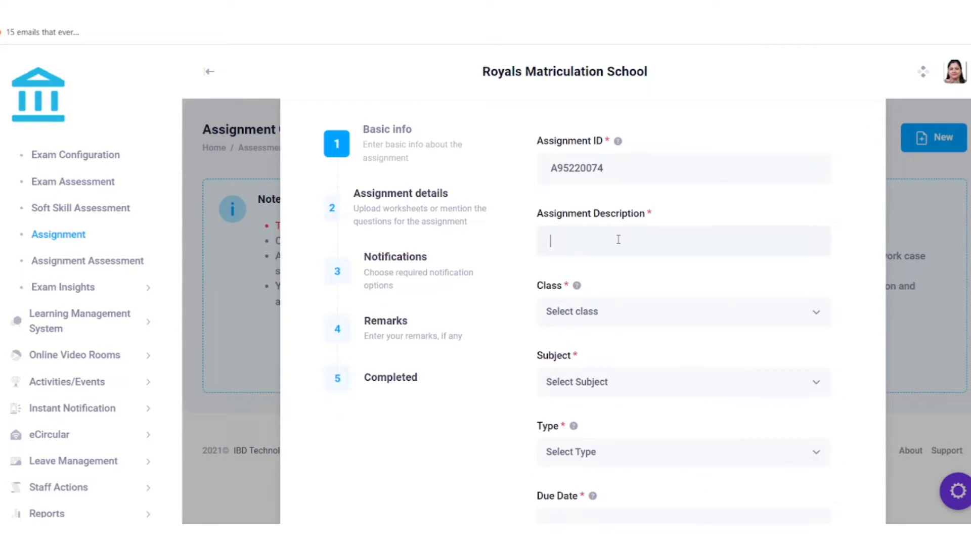
left_click(594, 302)
left_click(569, 310)
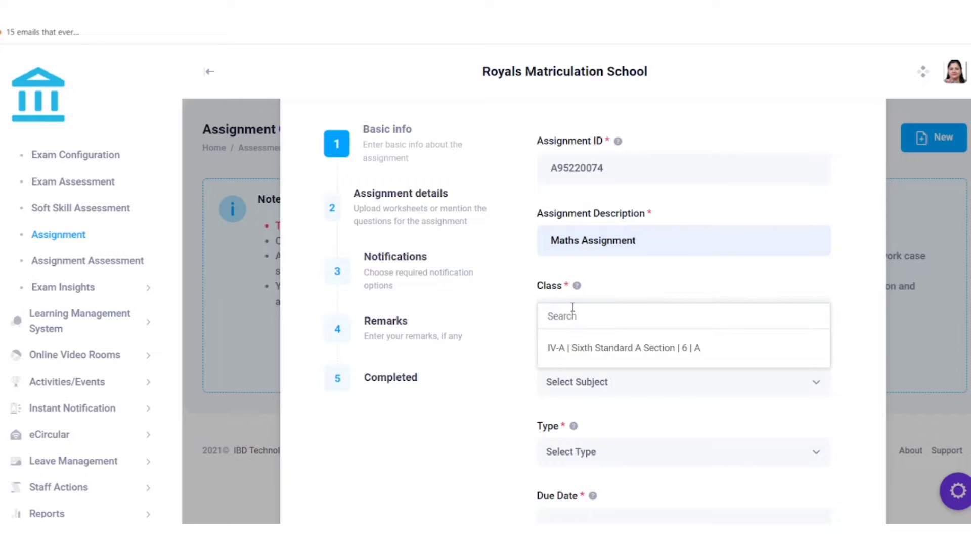
left_click(574, 349)
Set the assignment's subject to Mathematics and its type to Worksheet
scroll(532, 331, "down", 2)
left_click(633, 250)
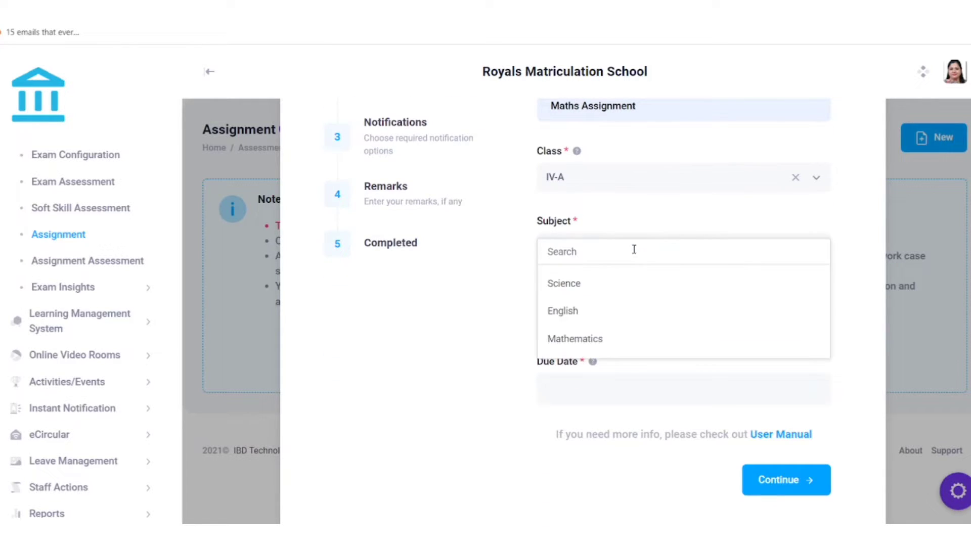
left_click(593, 338)
scroll(525, 321, "down", 1)
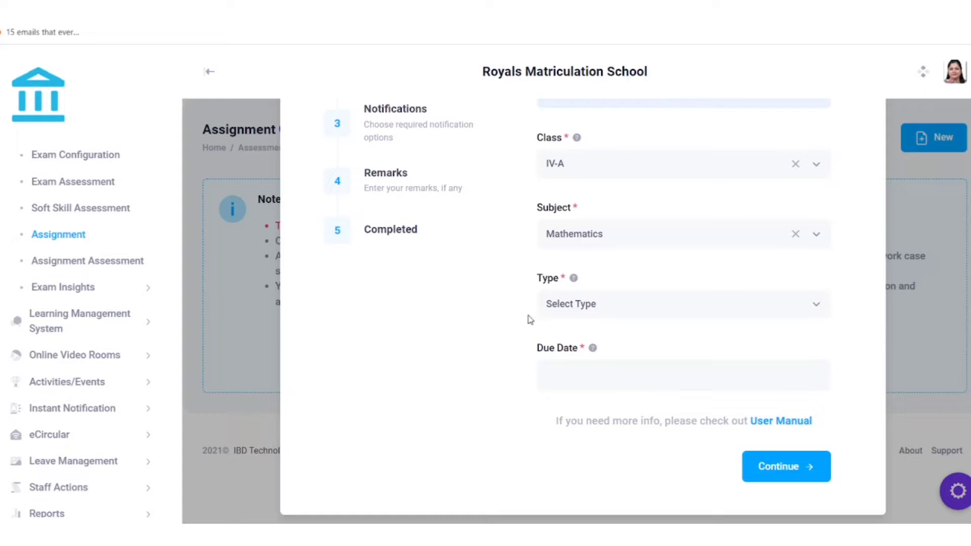
left_click(557, 306)
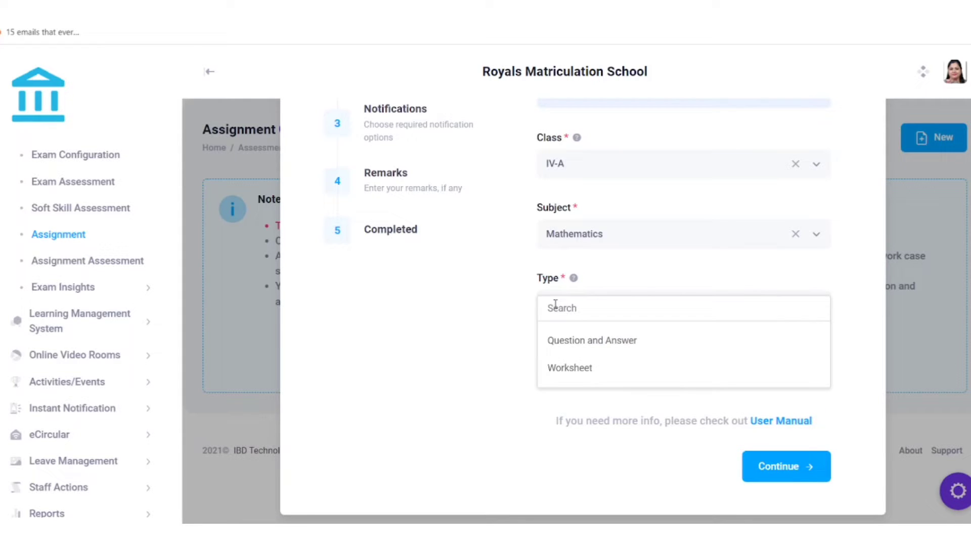
left_click(556, 374)
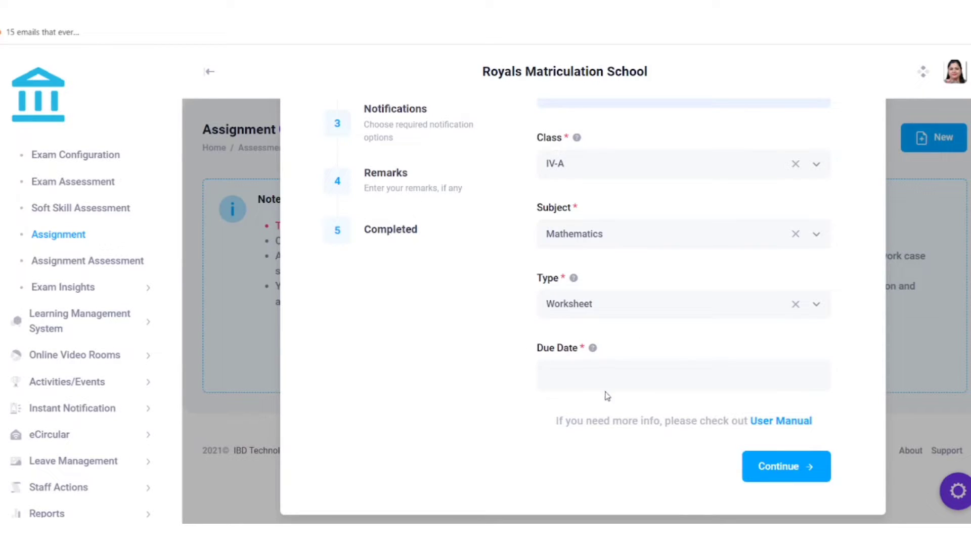
Set the assignment's due date to 16-04-2022
left_click(577, 375)
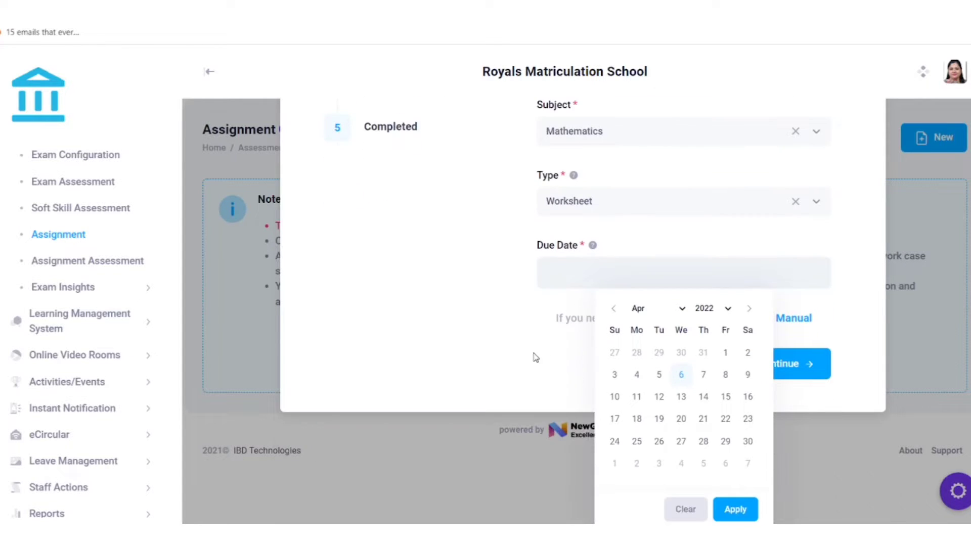
left_click(748, 399)
left_click(735, 509)
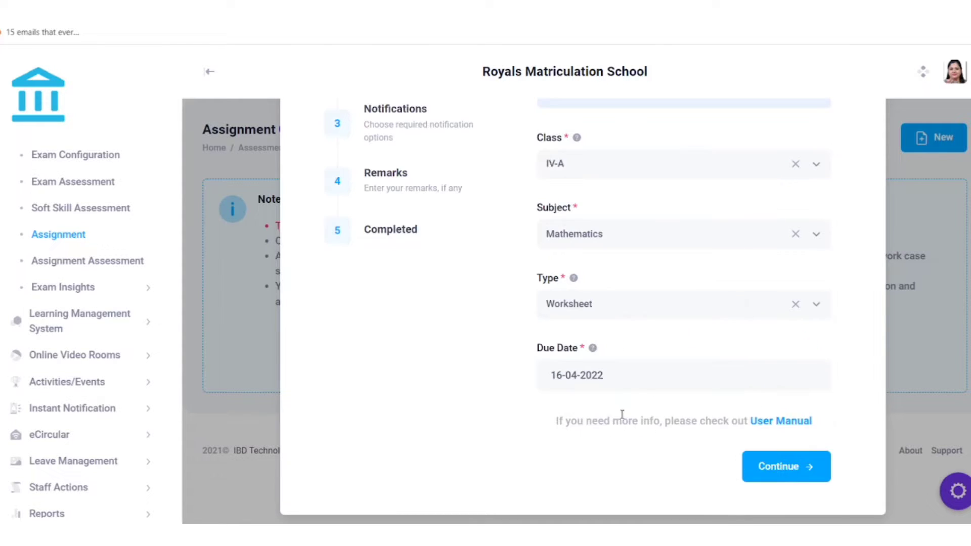
Continue to the assignment details and enter "Submit on time" as the instructions for parents and students
left_click(772, 466)
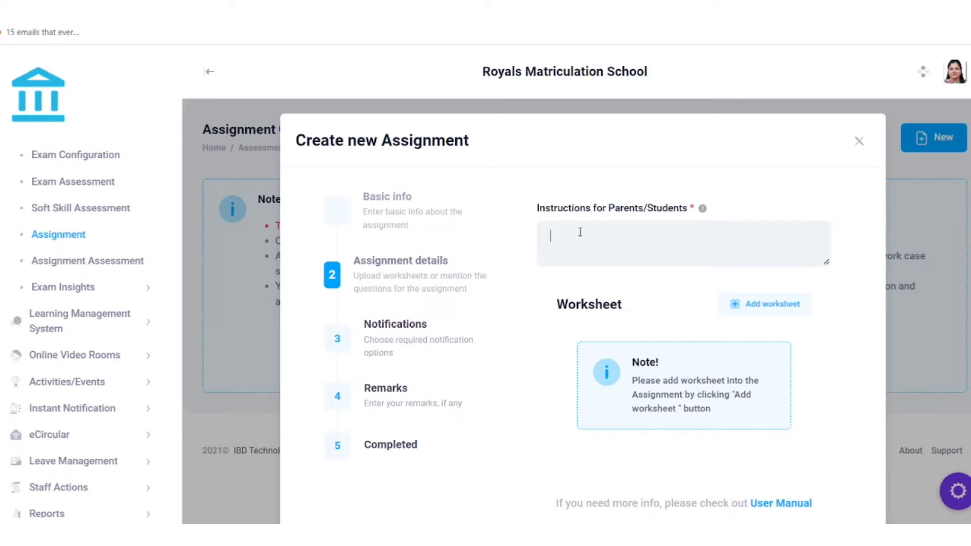
left_click(580, 232)
type("Submit on time")
scroll(613, 328, "down", 2)
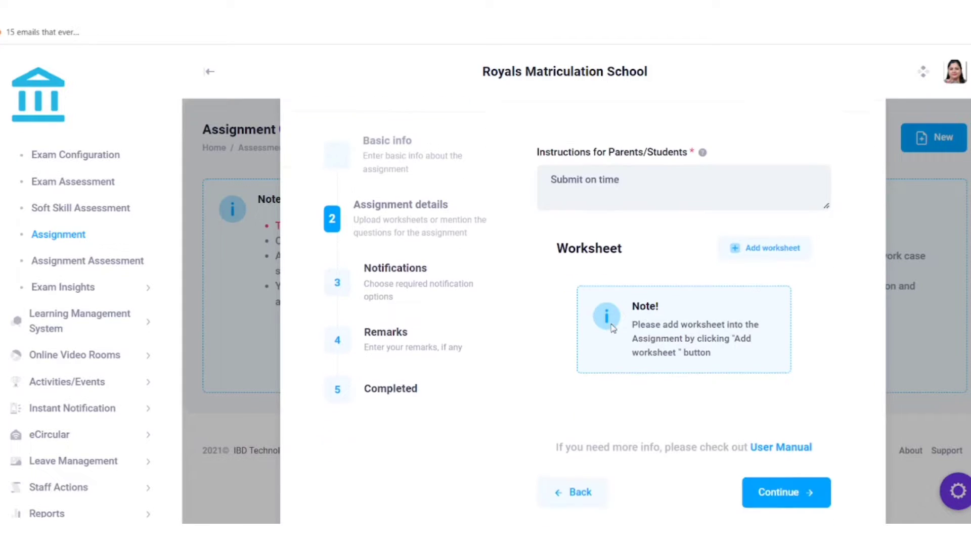
left_click(740, 242)
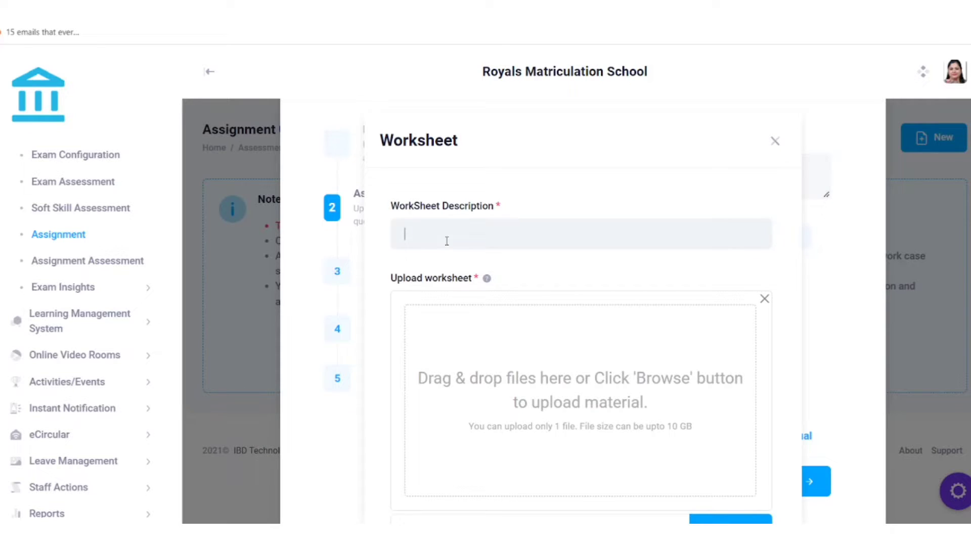
left_click(447, 241)
type("Solve")
scroll(478, 231, "down", 1)
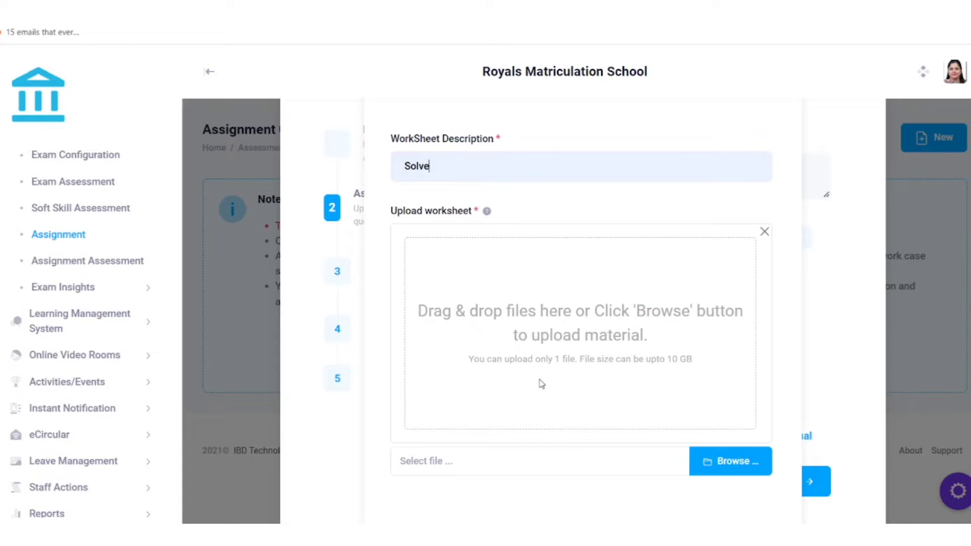
left_click(706, 464)
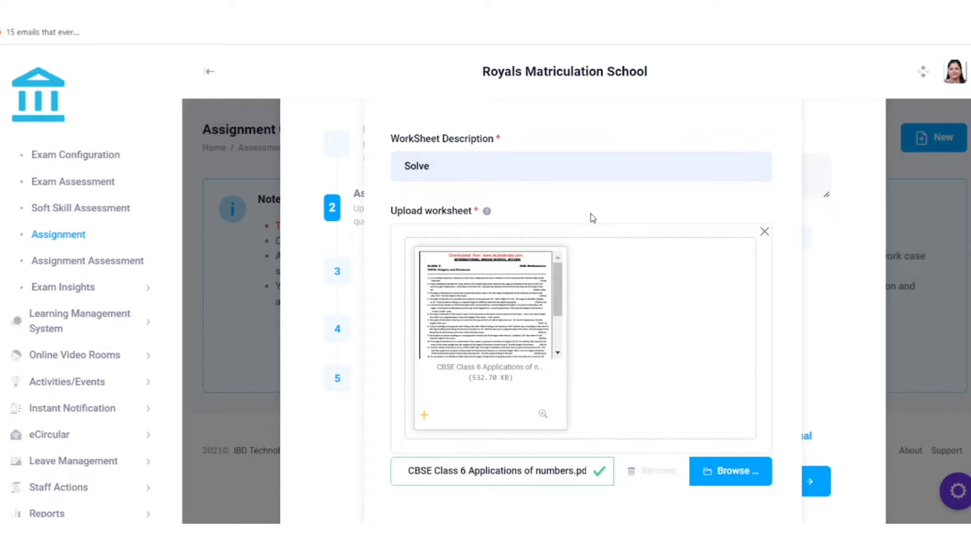
scroll(593, 217, "down", 2)
scroll(576, 250, "up", 1)
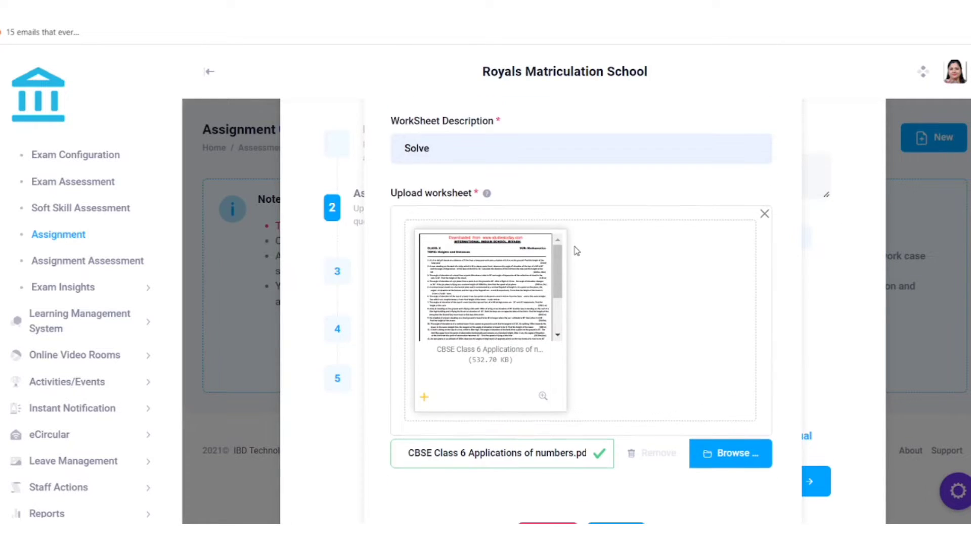
scroll(577, 251, "down", 1)
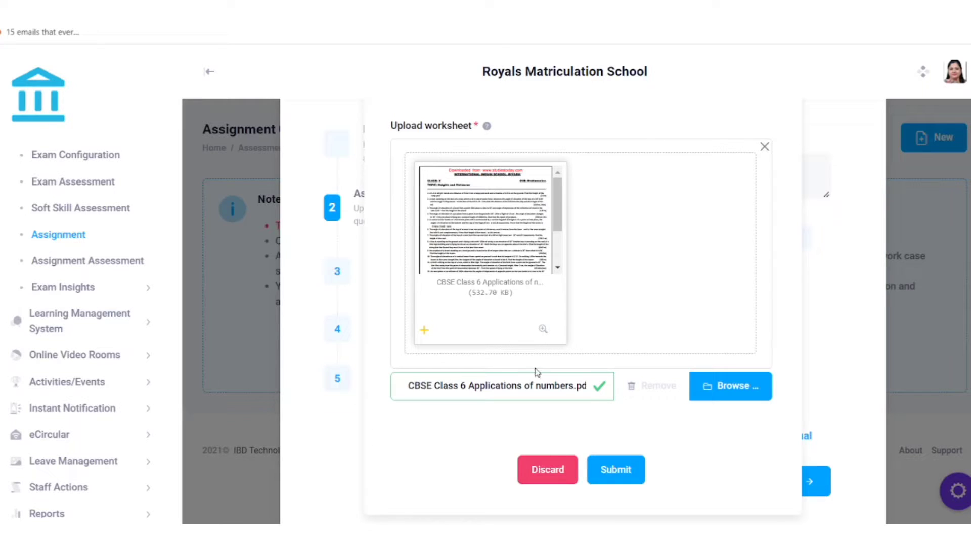
left_click(550, 467)
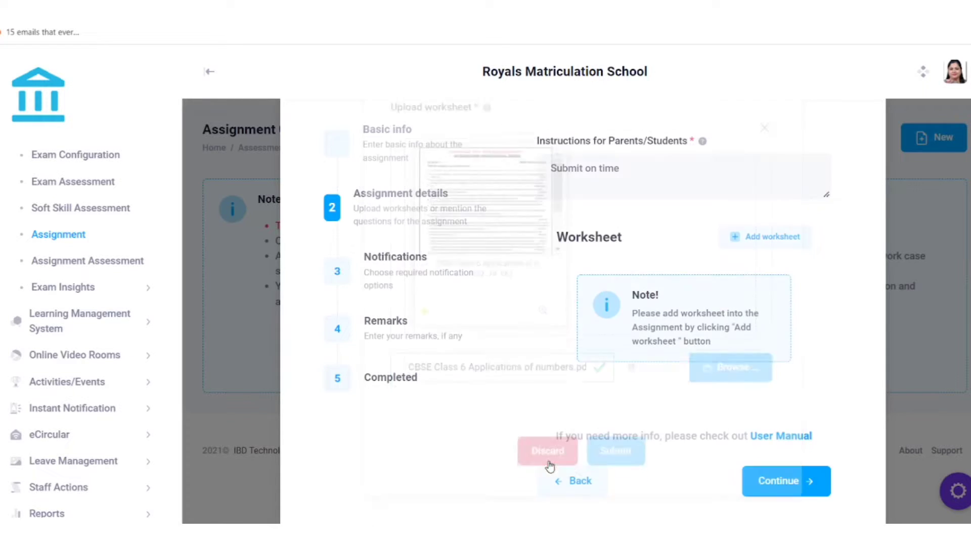
Return to the assignment's basic info, change its type to Question and Answer, and continue to the assignment details
left_click(574, 465)
scroll(573, 398, "down", 2)
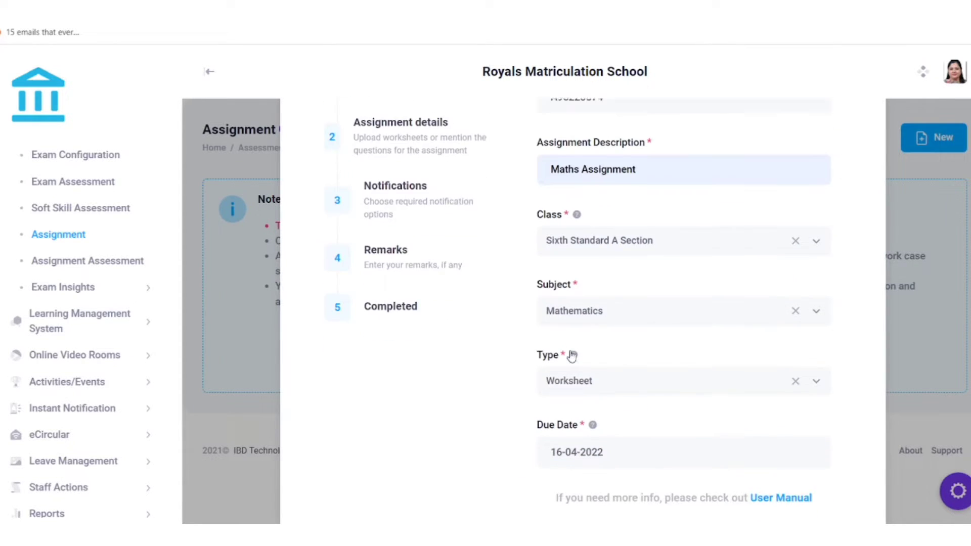
left_click(563, 375)
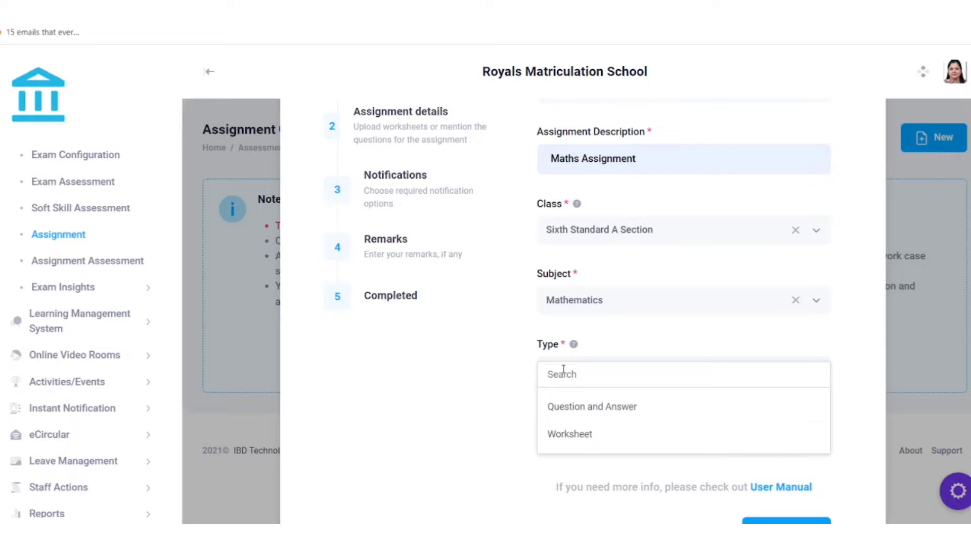
left_click(570, 404)
scroll(538, 384, "down", 2)
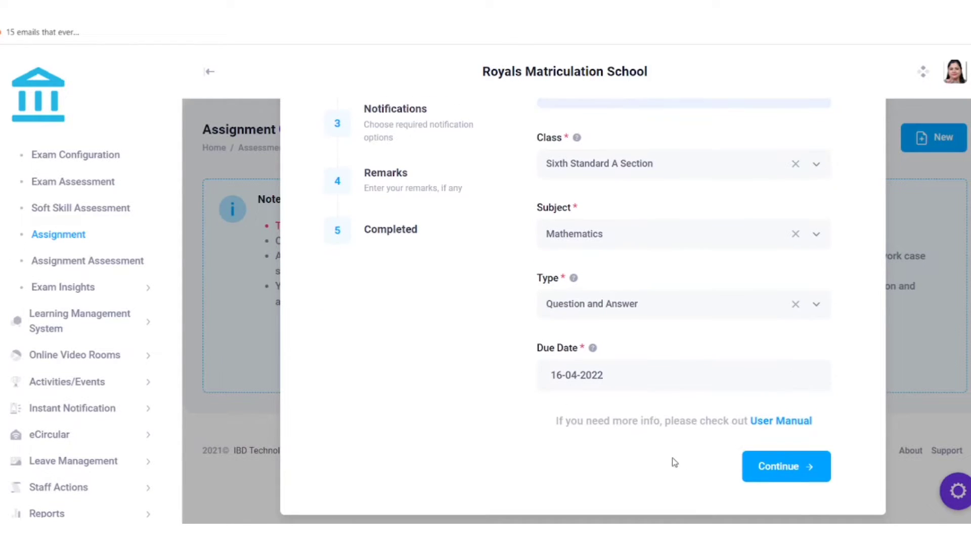
left_click(769, 477)
Add only question 1 of the copied text, on a factor of two numbers being a factor of their sum, keeping question 2 copied
scroll(526, 396, "up", 2)
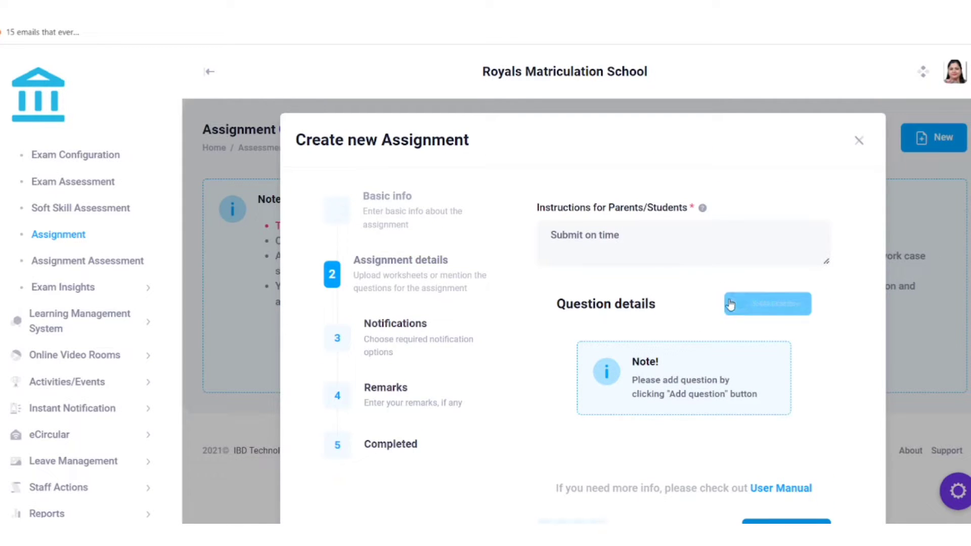
left_click(748, 308)
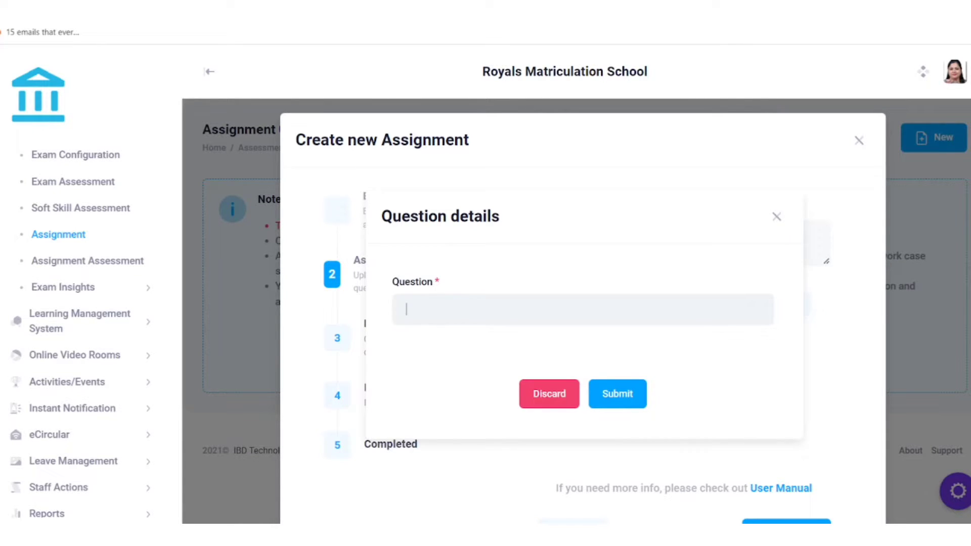
key("ctrl+v")
left_click_drag(603, 310, 793, 304)
key("ctrl+c")
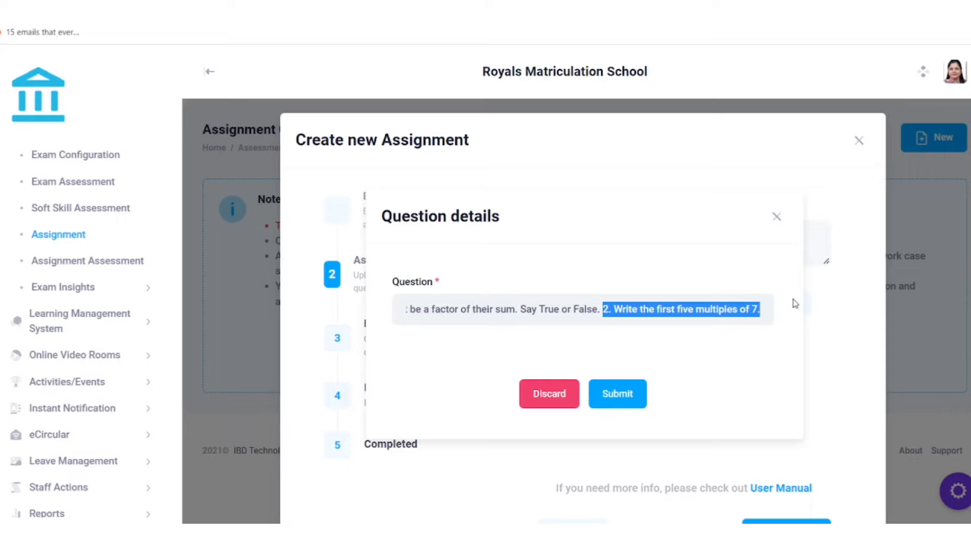
key("BackSpace")
left_click(619, 399)
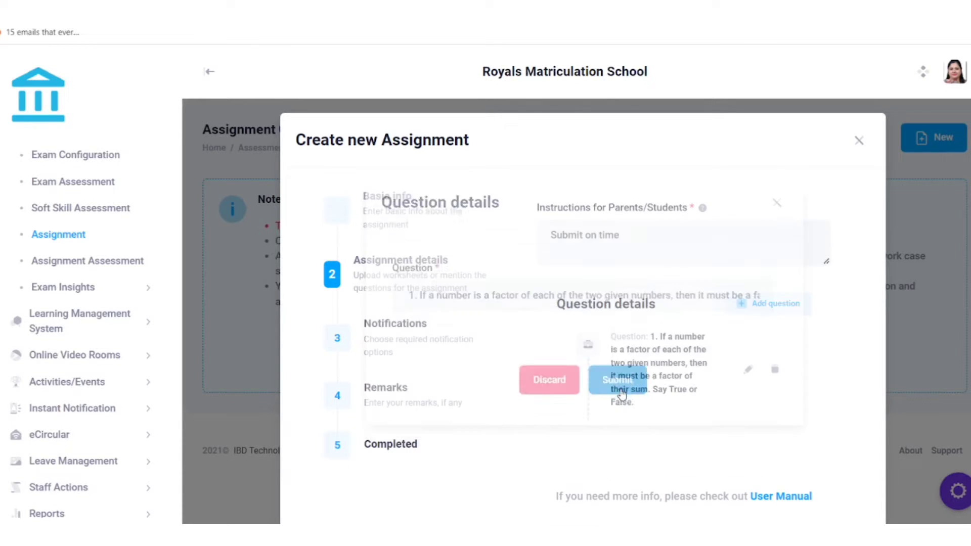
Add a second question, "2. Write the first five multiples of 7.", to the assignment
scroll(601, 399, "down", 2)
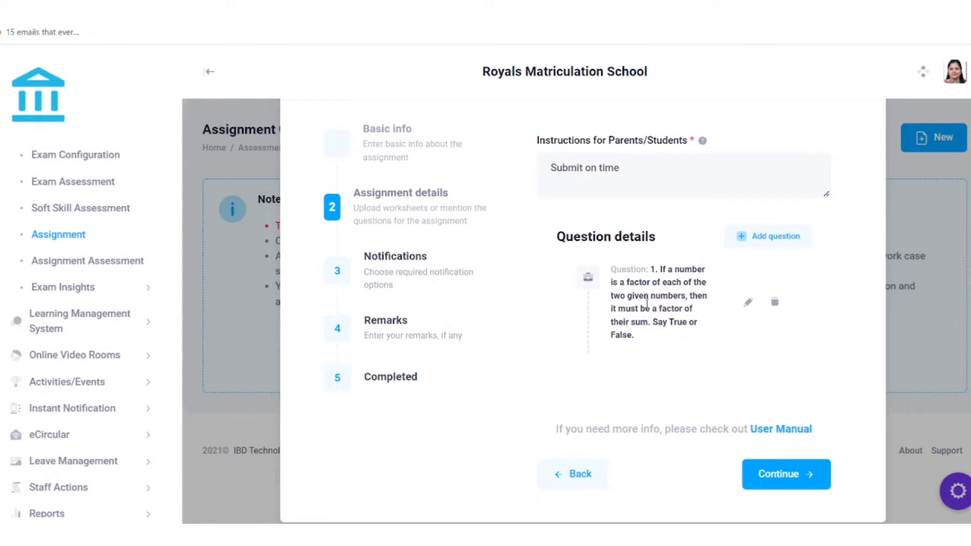
left_click(764, 239)
key("ctrl+v")
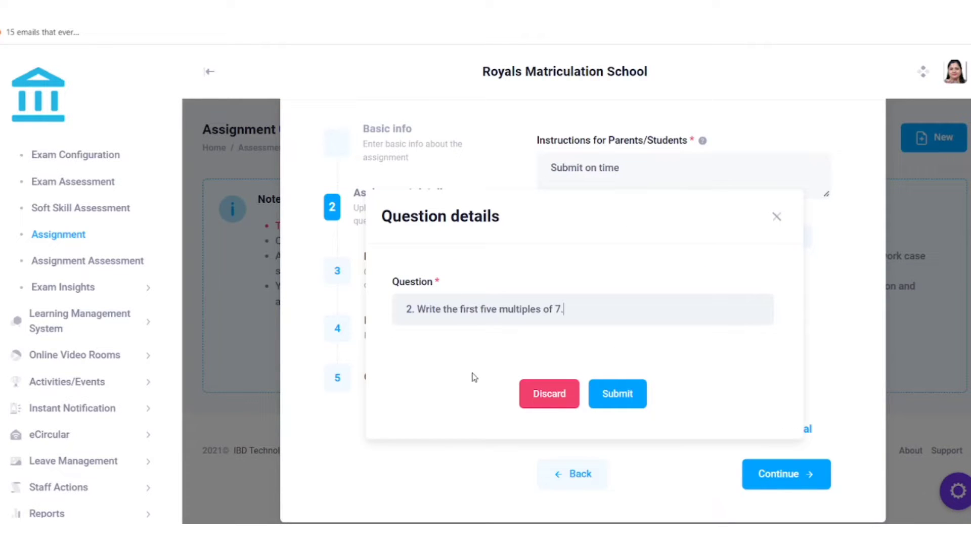
left_click(622, 395)
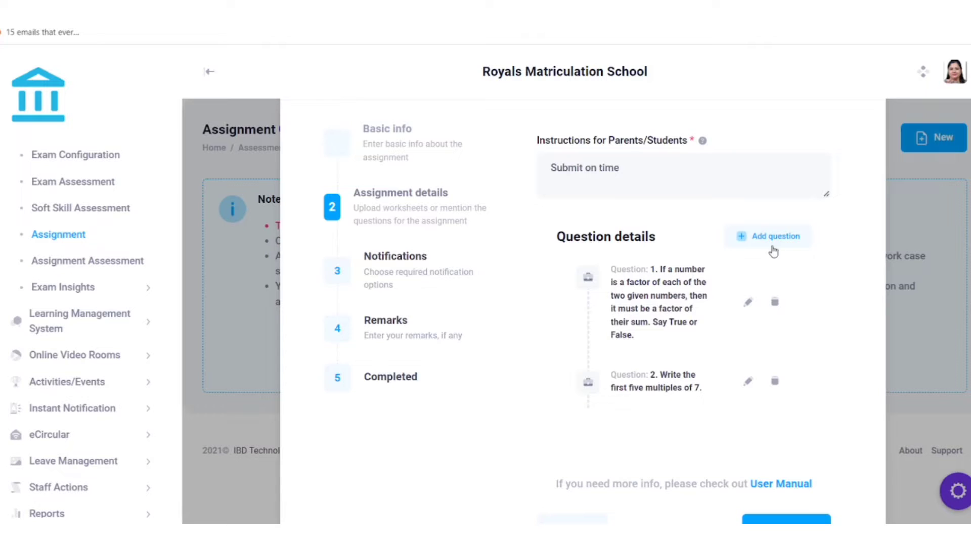
Continue without SMS or email notifications, enter the remarks "Assignment for class6", submit the assignment and close the wizard
scroll(781, 344, "down", 2)
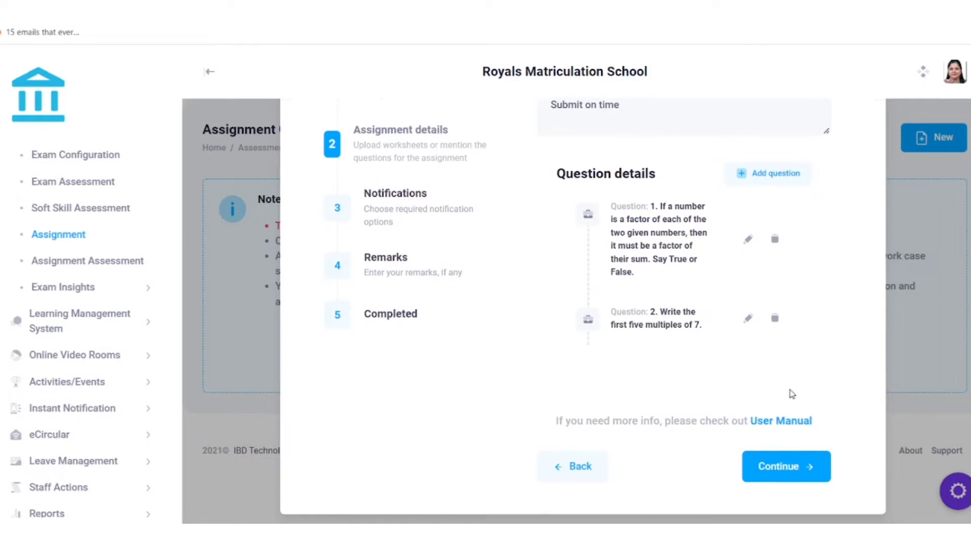
left_click(787, 461)
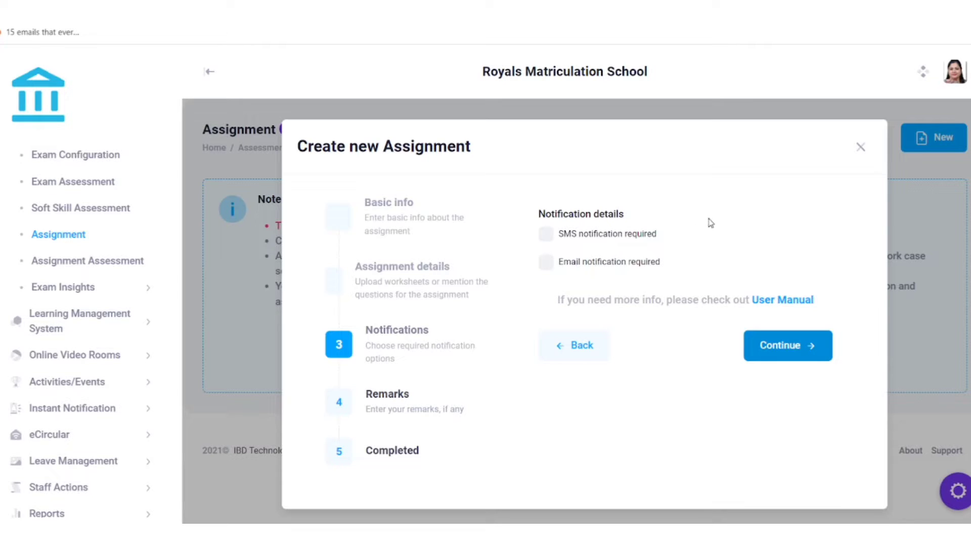
left_click(763, 345)
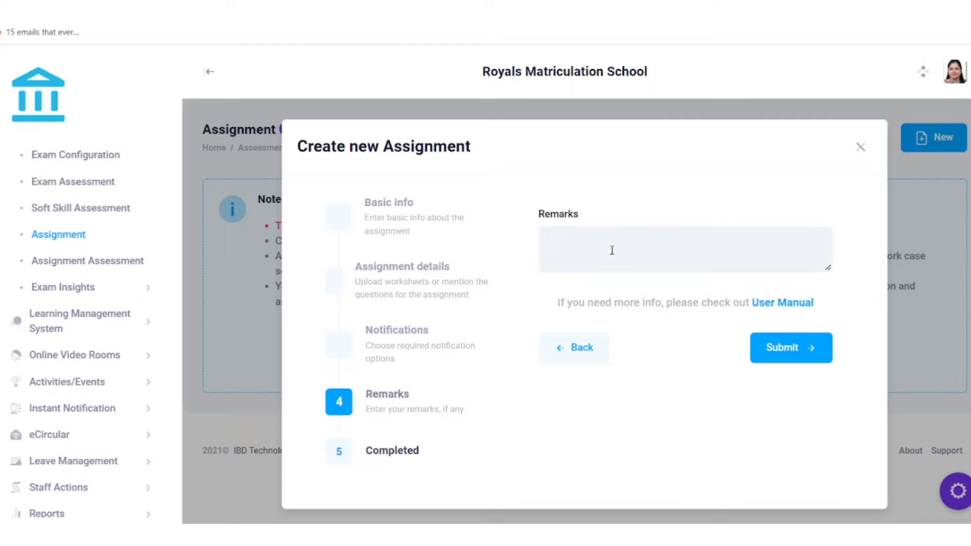
type("Assignment for class6")
left_click(790, 355)
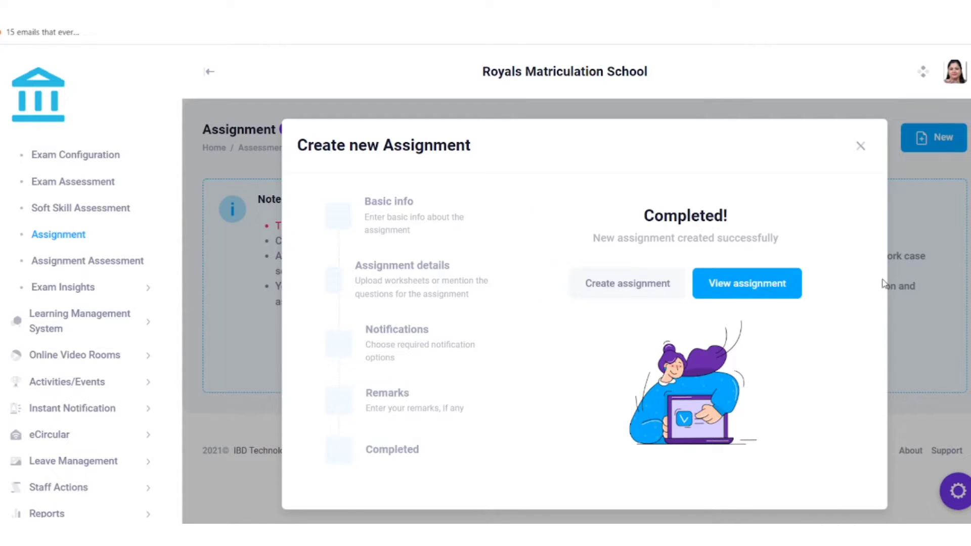
left_click(860, 146)
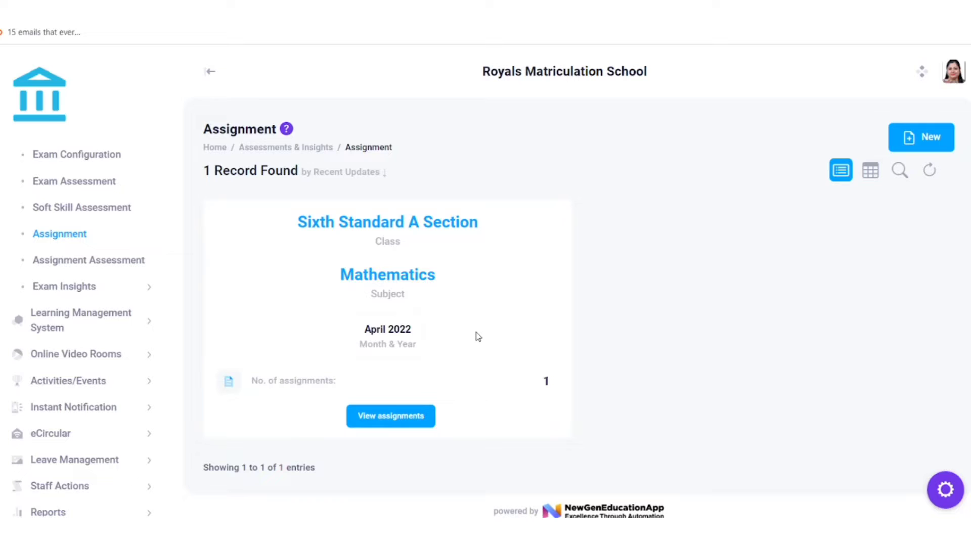
View the Sixth Standard A Section Mathematics assignment calendar and check the submission details of Maths Assignment on 16 April 2022
left_click(398, 424)
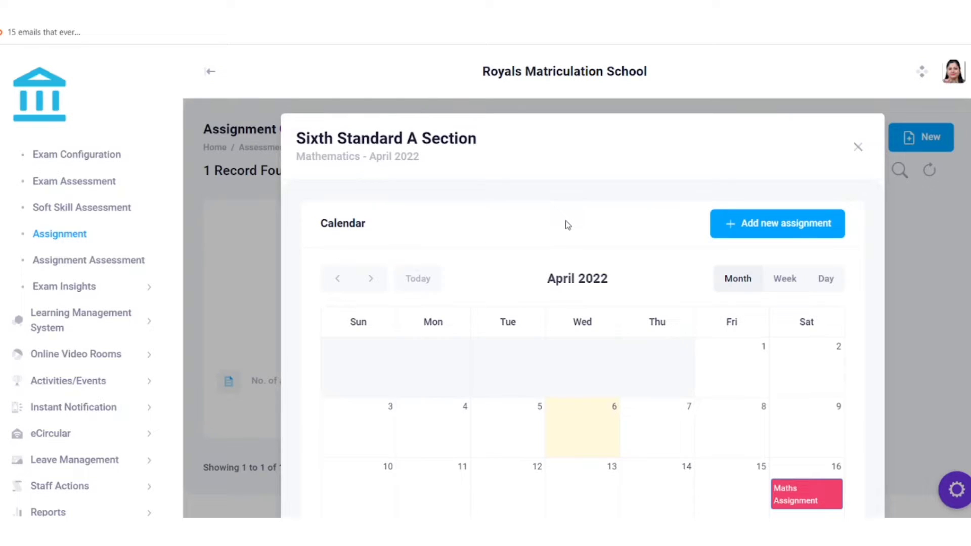
scroll(567, 223, "down", 1)
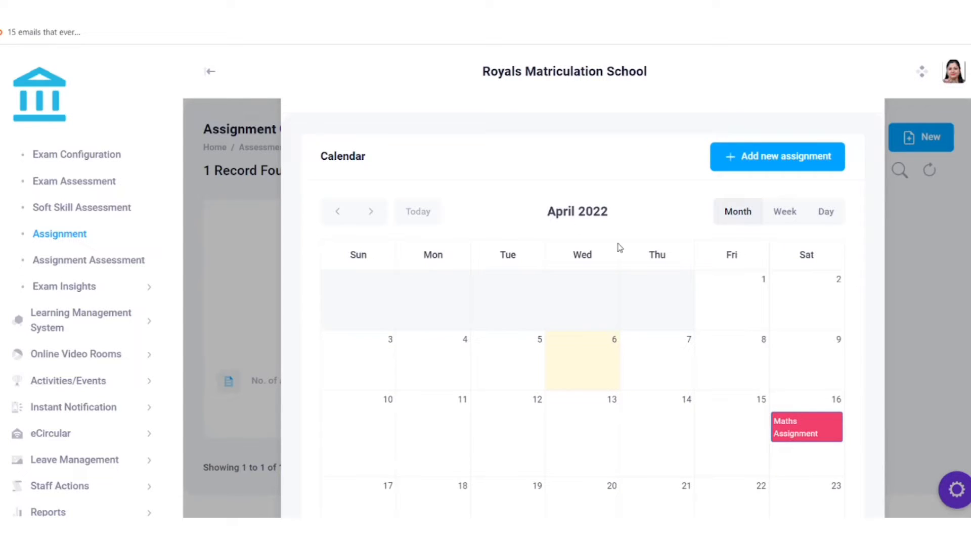
scroll(620, 248, "down", 1)
left_click(793, 362)
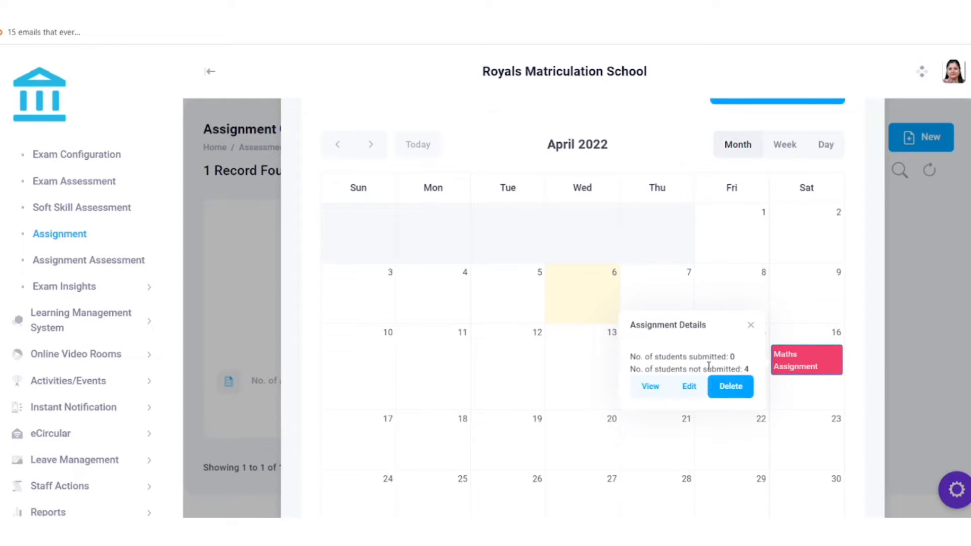
scroll(689, 291, "up", 2)
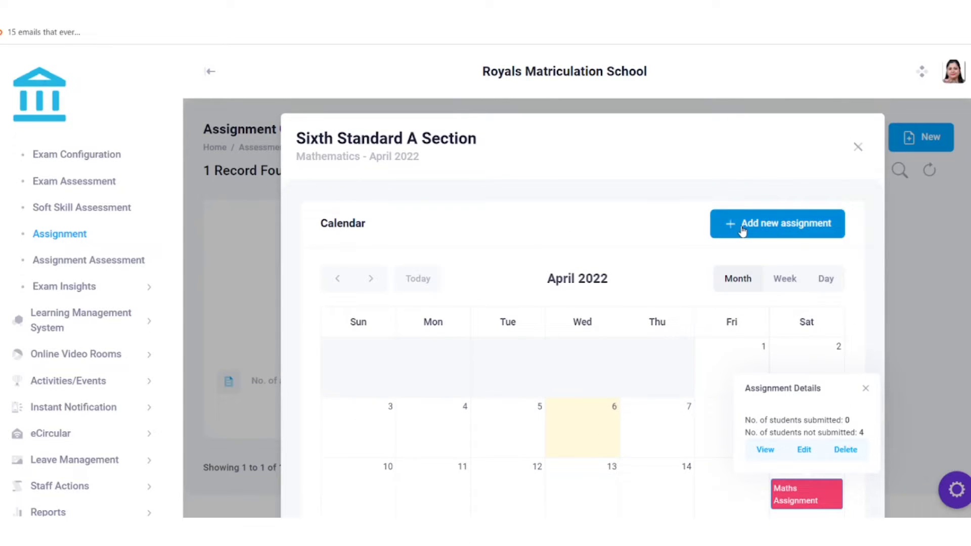
left_click(855, 148)
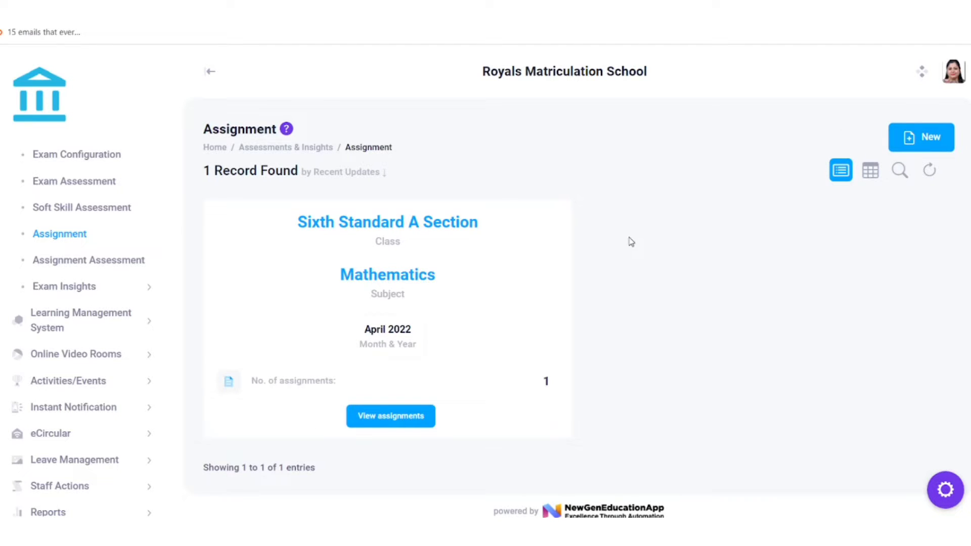
Open the assignment assessment for Sixth Standard A Section Mathematics and start assessing the Maths Assignment due 16-04-2022
left_click(112, 261)
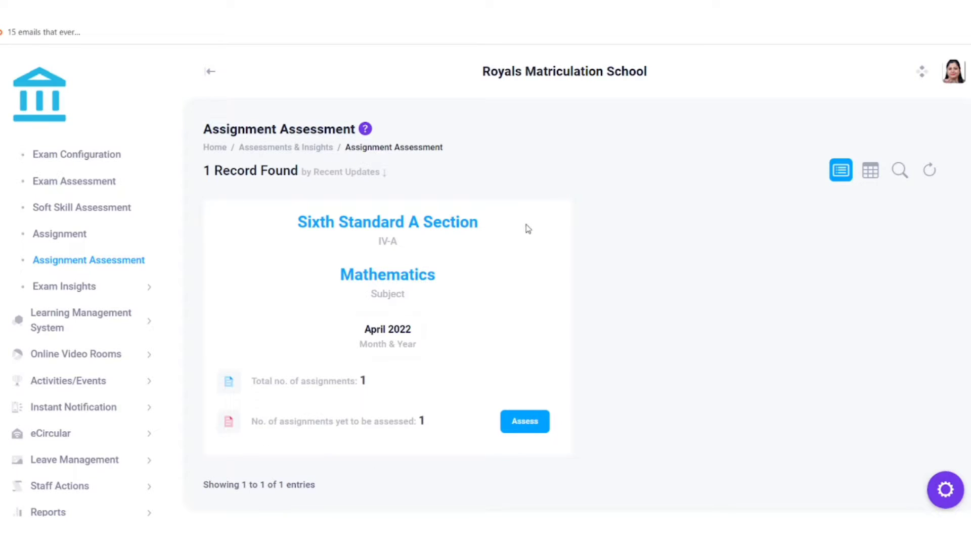
scroll(524, 227, "down", 1)
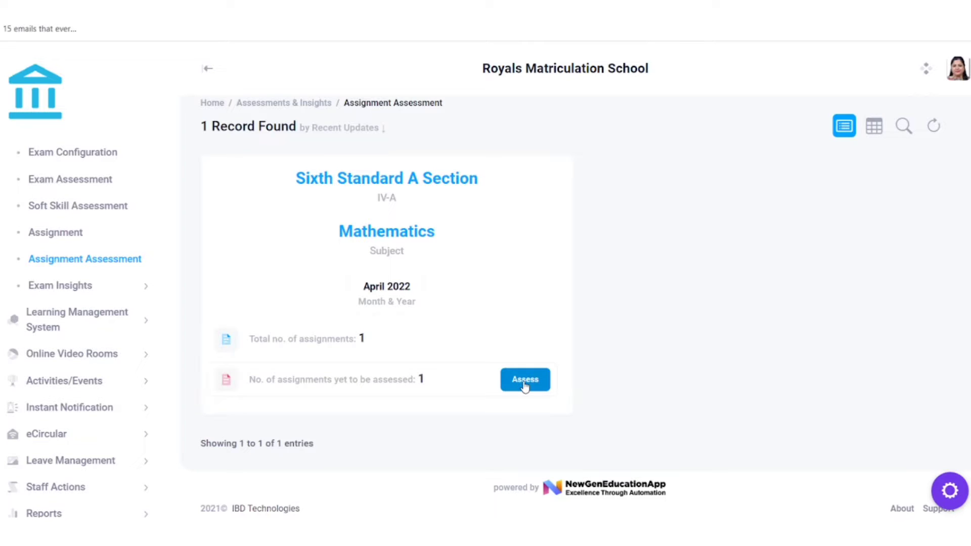
left_click(525, 380)
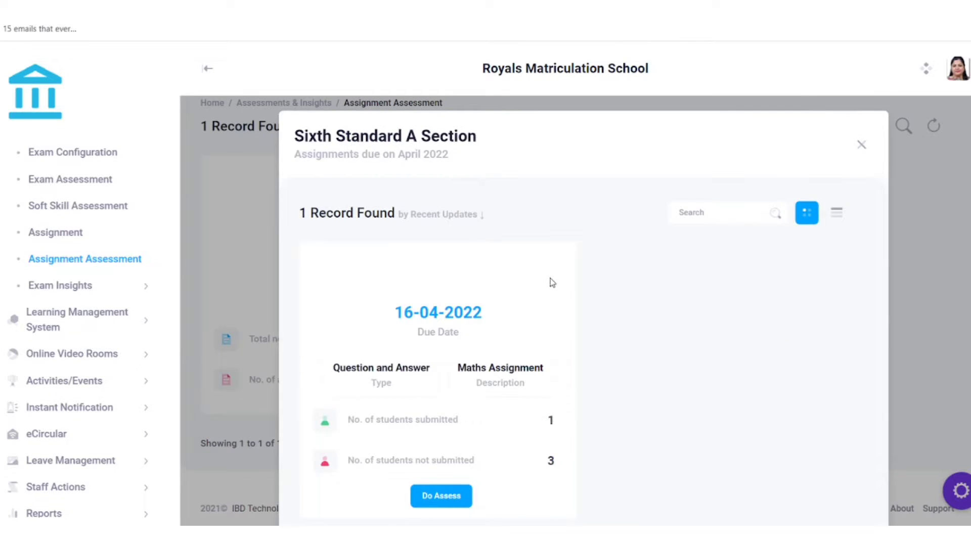
scroll(551, 282, "down", 1)
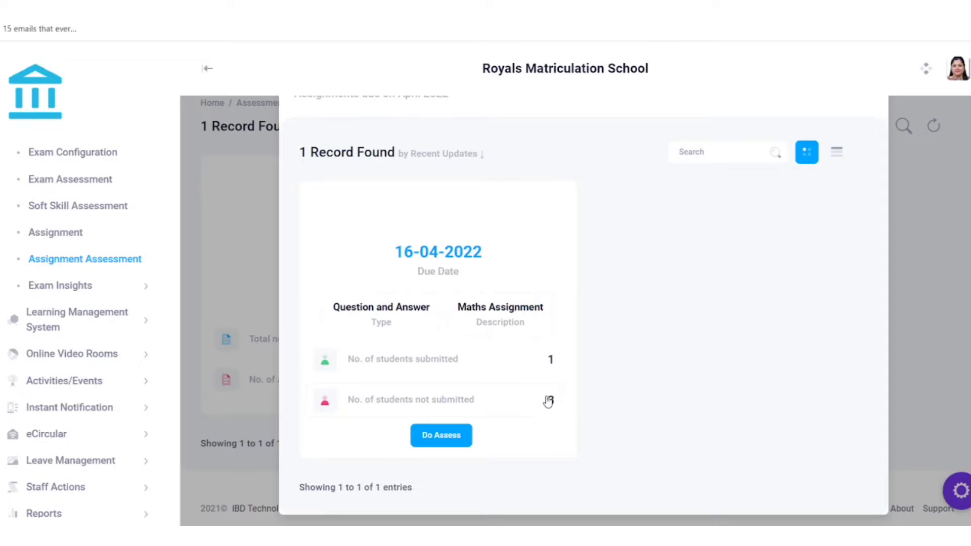
left_click(441, 436)
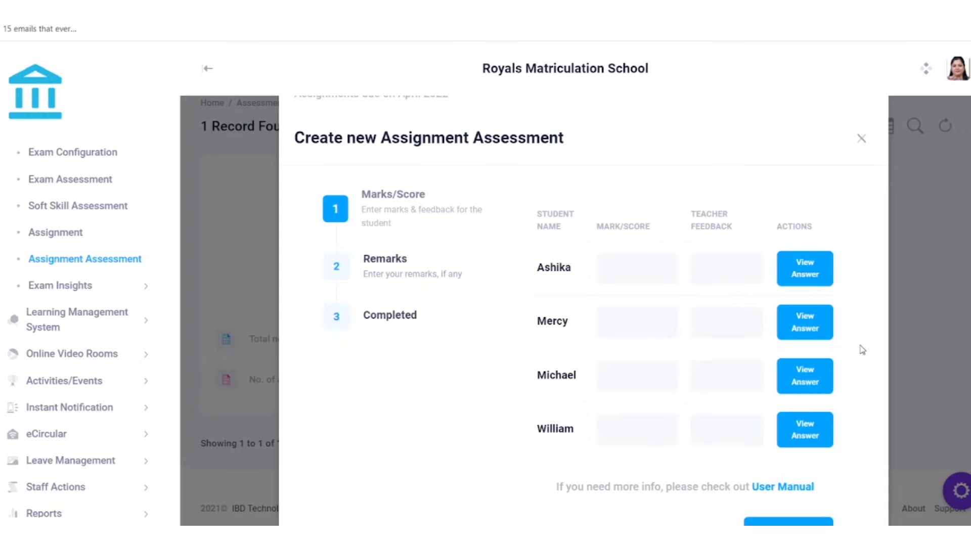
Open the second listed student's submitted answers and read the responses to both questions
left_click(799, 330)
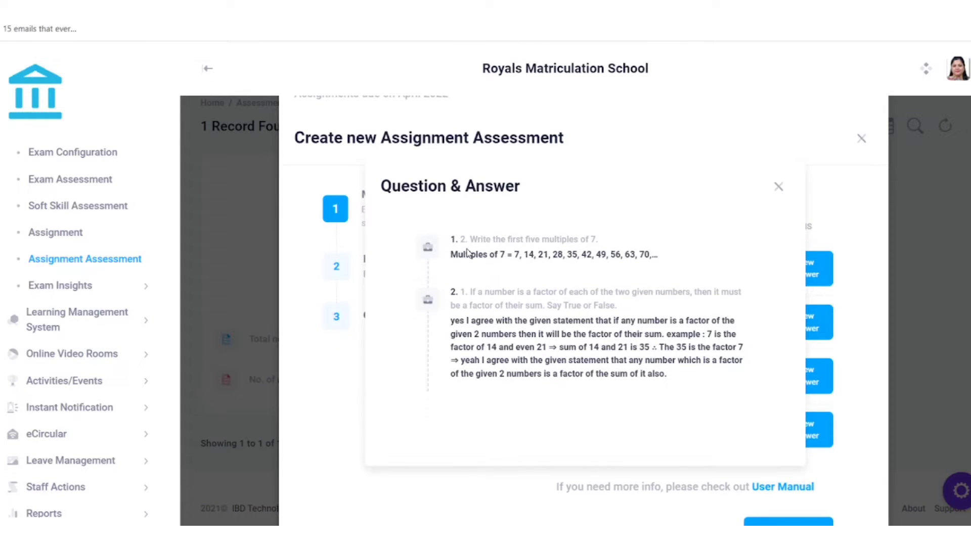
left_click_drag(452, 254, 705, 260)
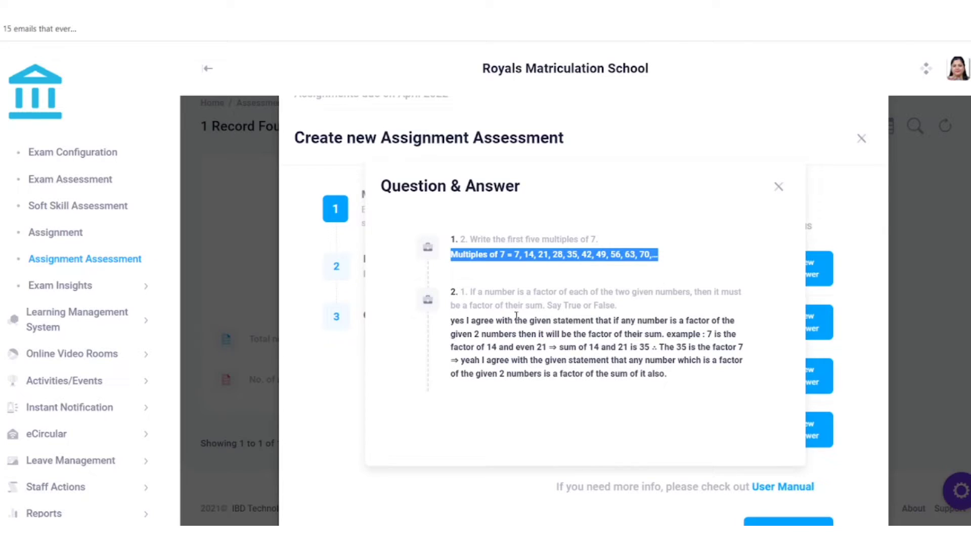
left_click_drag(453, 317, 676, 382)
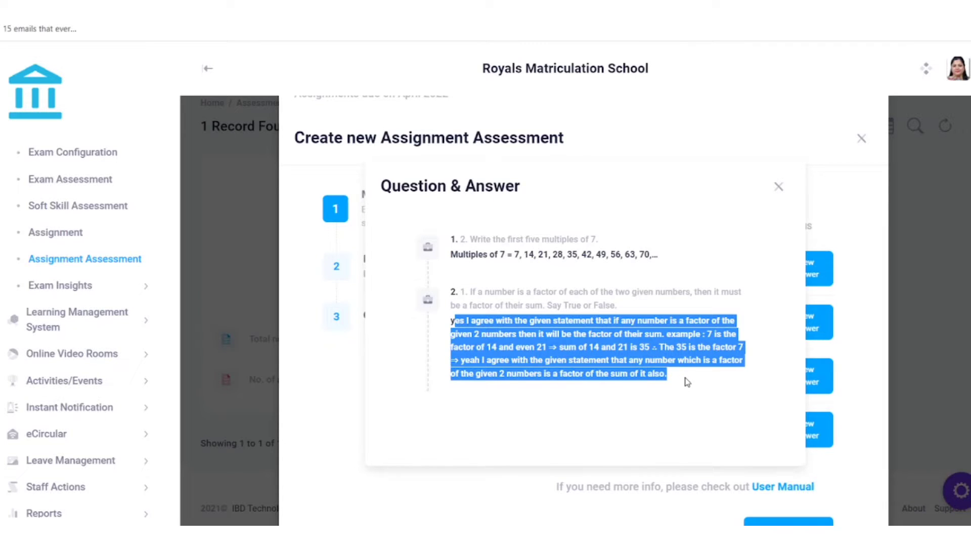
Close the answers and enter mark 100 with feedback "Good" for the second listed student and 89 with "Good" for the first
left_click(816, 175)
left_click(778, 187)
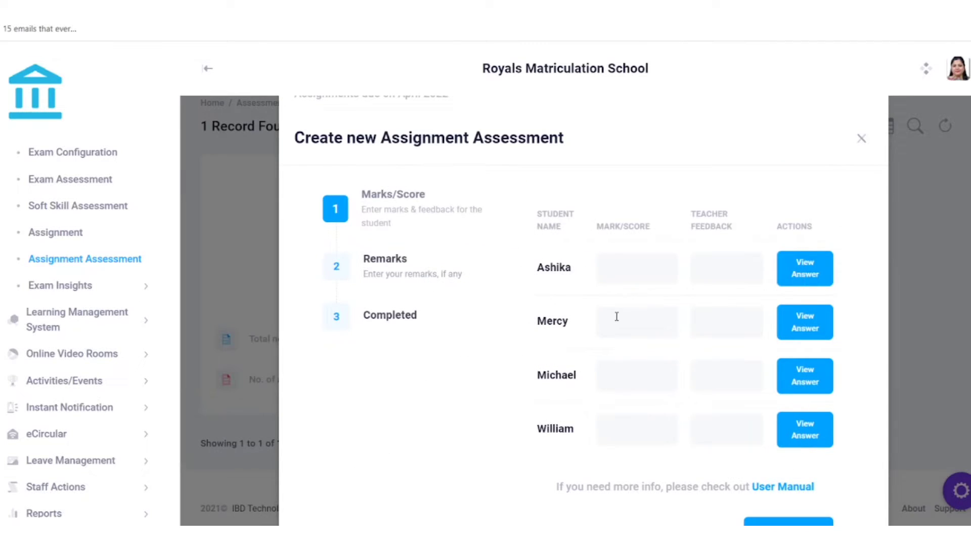
left_click(622, 336)
type("100")
left_click(705, 328)
type("Good")
left_click(718, 366)
left_click(604, 260)
type("89")
left_click(724, 279)
left_click(724, 297)
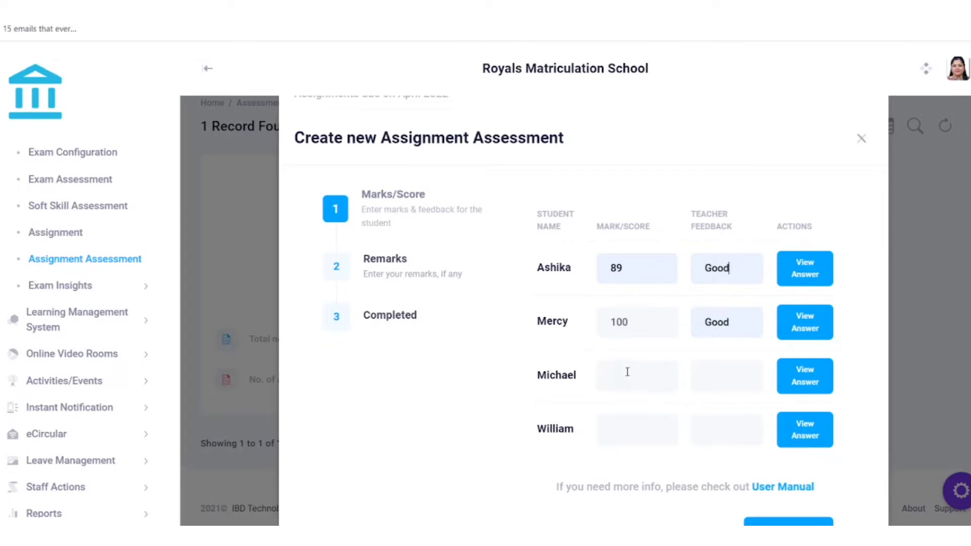
Enter mark 89 with feedback "Good" for the third listed student and mark 0 for the fourth, and continue to the remarks
left_click(627, 370)
left_click(613, 447)
left_click(727, 382)
left_click(718, 418)
left_click(616, 441)
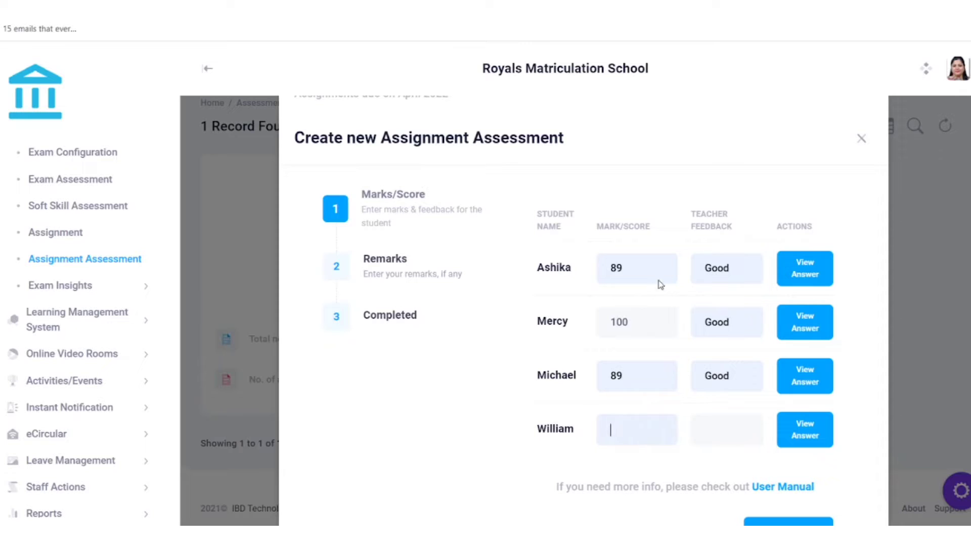
type("0")
scroll(720, 423, "down", 1)
left_click(769, 464)
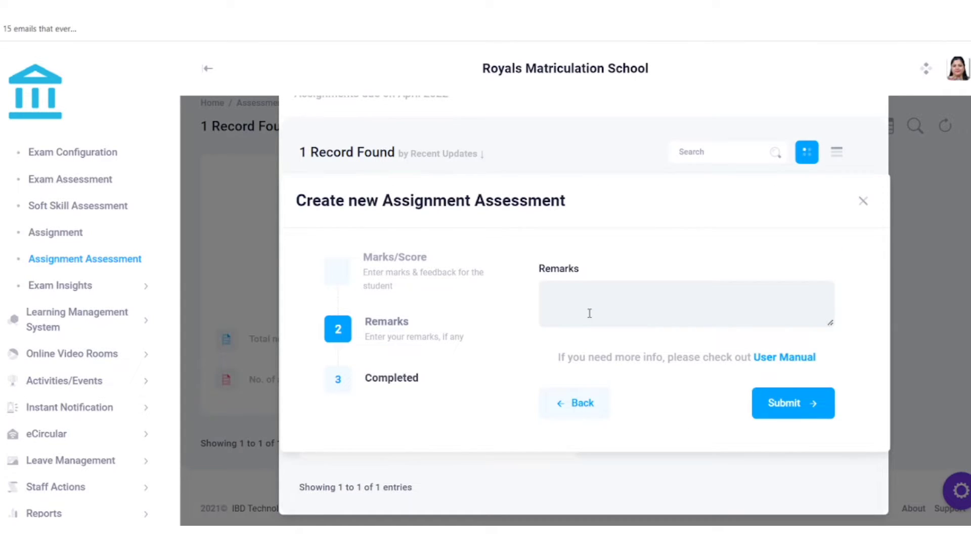
Enter the remarks "Assessment done for ass1", submit the assignment assessment and close the wizard and assignment list
type("Assessment done for ass1")
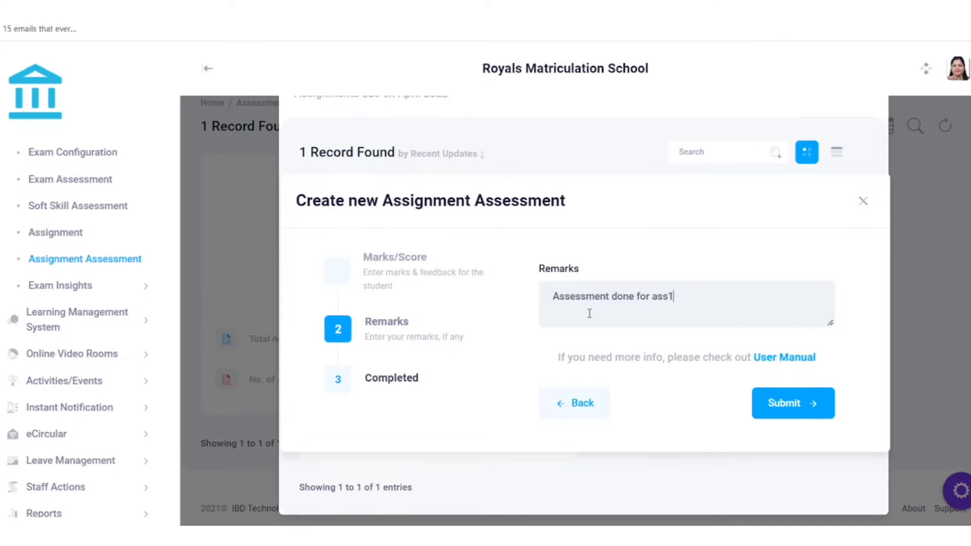
left_click(776, 405)
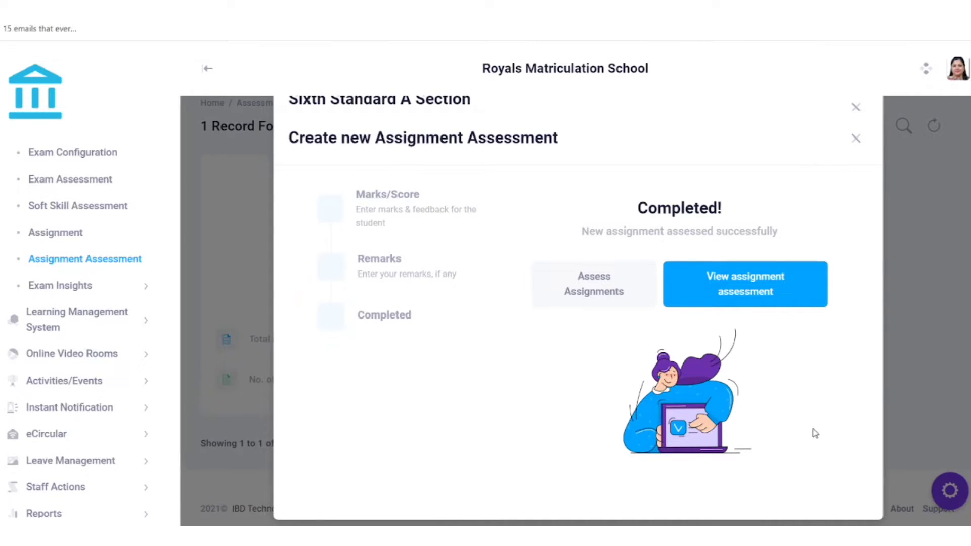
left_click(855, 138)
left_click(856, 107)
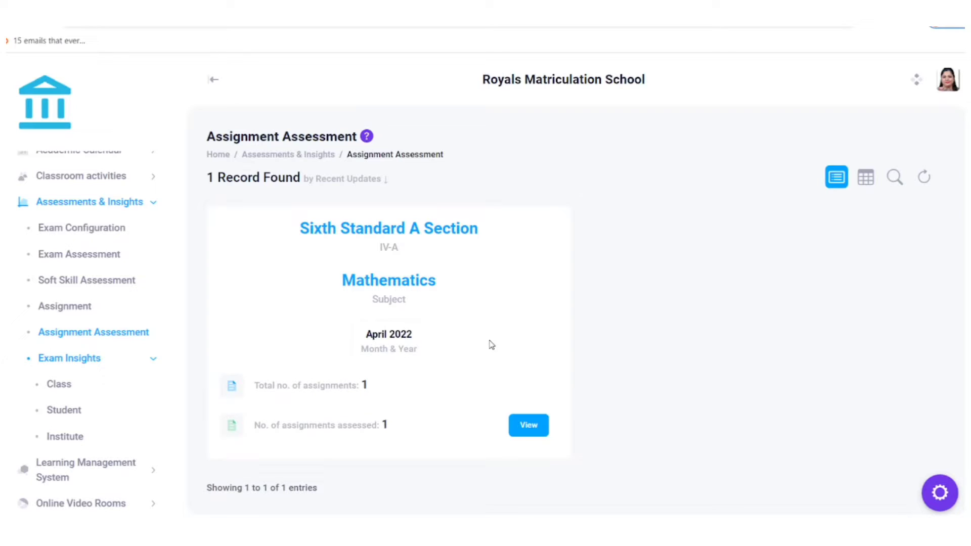
View the assessed Maths Assignment due 16-04-2022 for Sixth Standard A Section and check its available quick actions
left_click(528, 426)
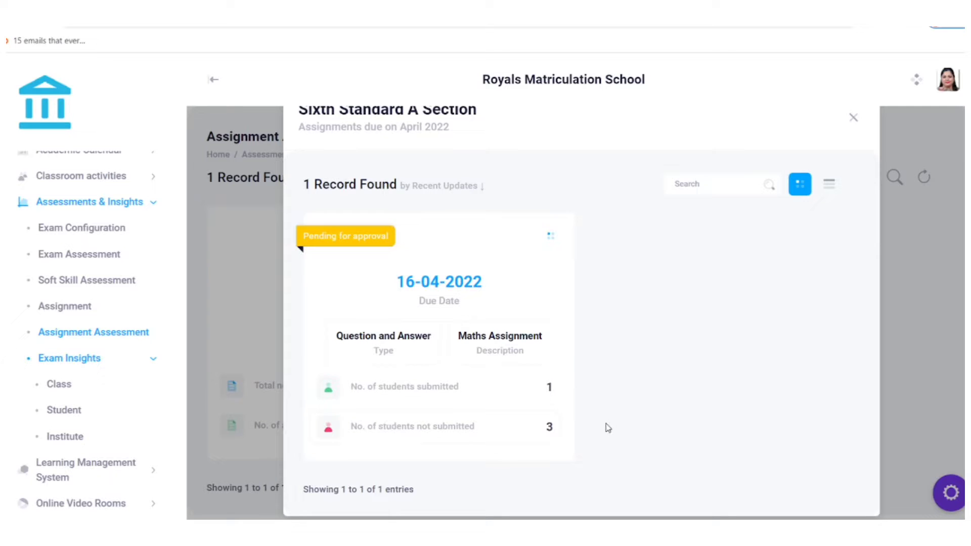
scroll(591, 401, "up", 1)
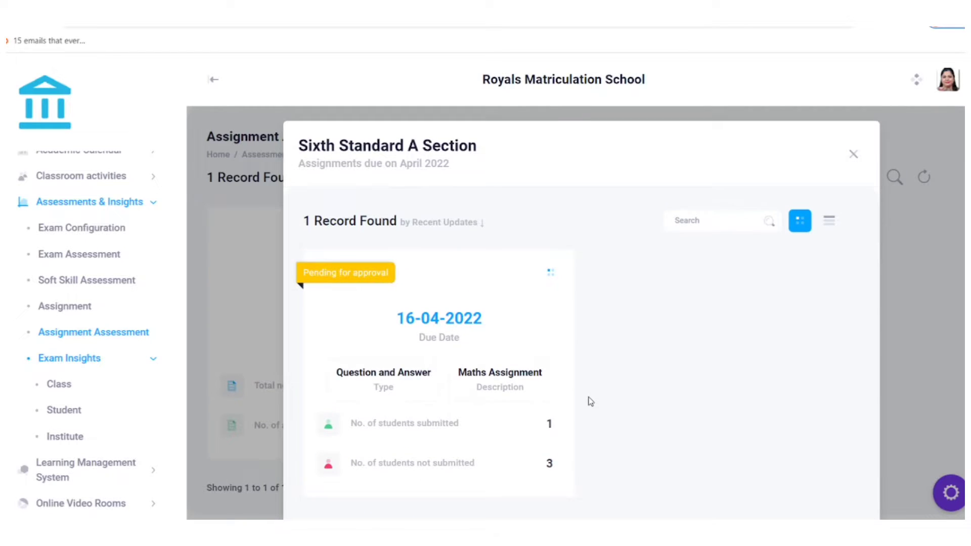
scroll(591, 402, "down", 1)
scroll(559, 460, "up", 1)
left_click(559, 278)
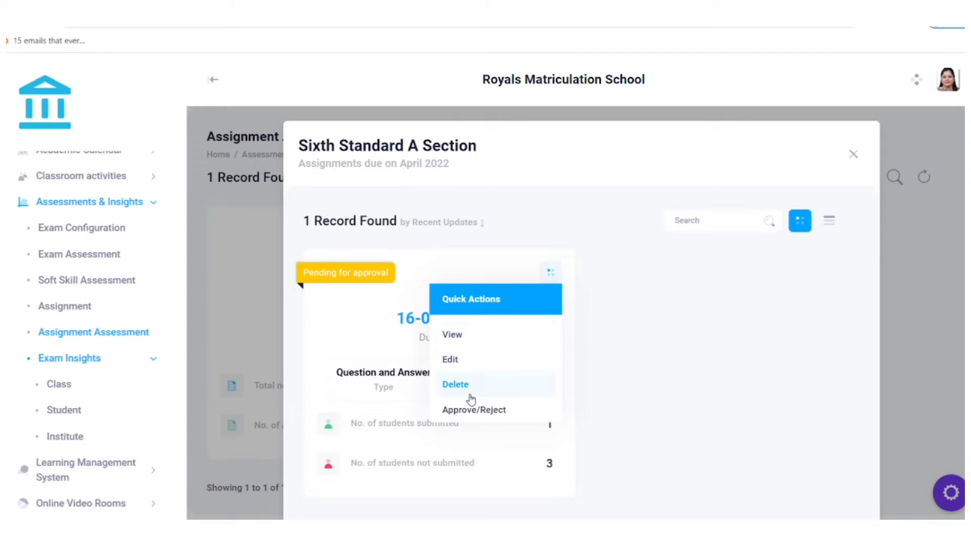
left_click(853, 154)
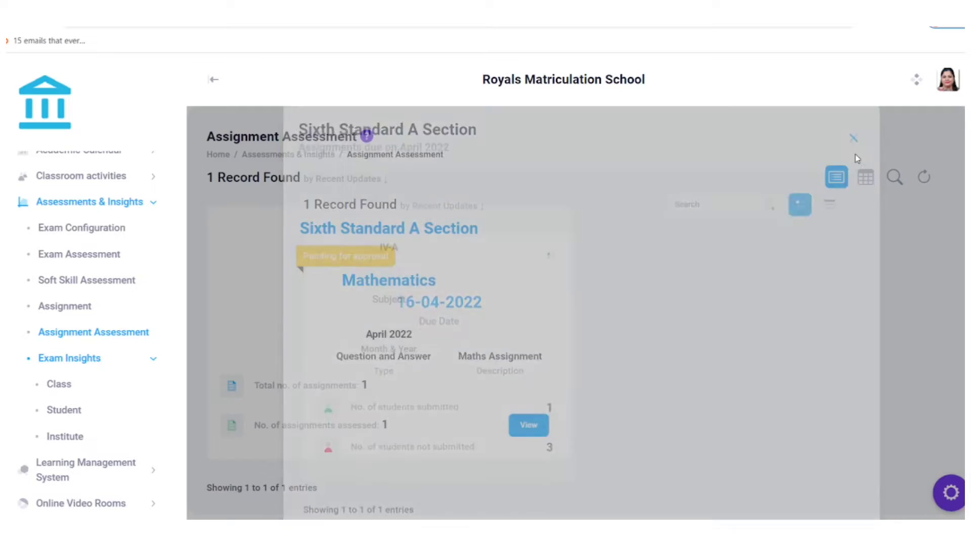
Open the class exam insights for class IV-A, Sixth Standard A Section
scroll(138, 310, "down", 5)
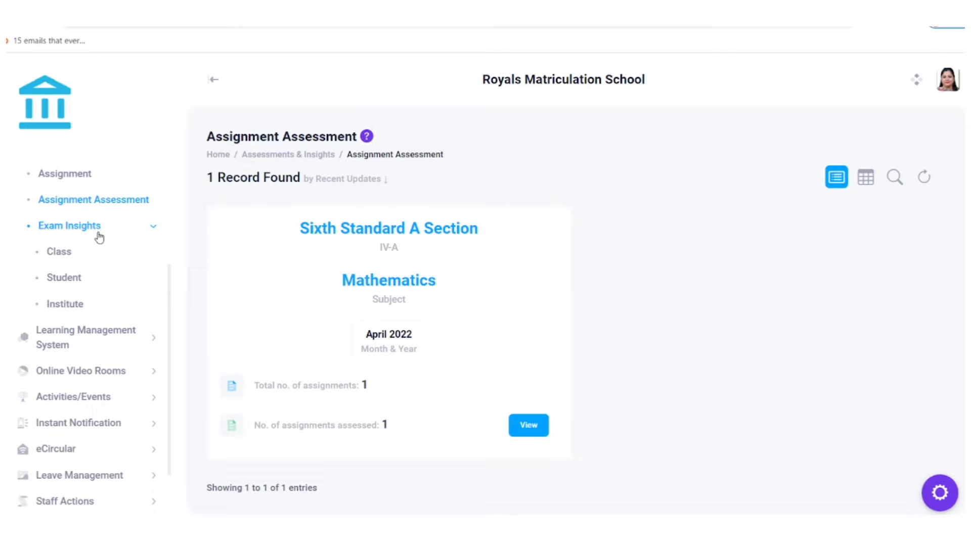
left_click(74, 257)
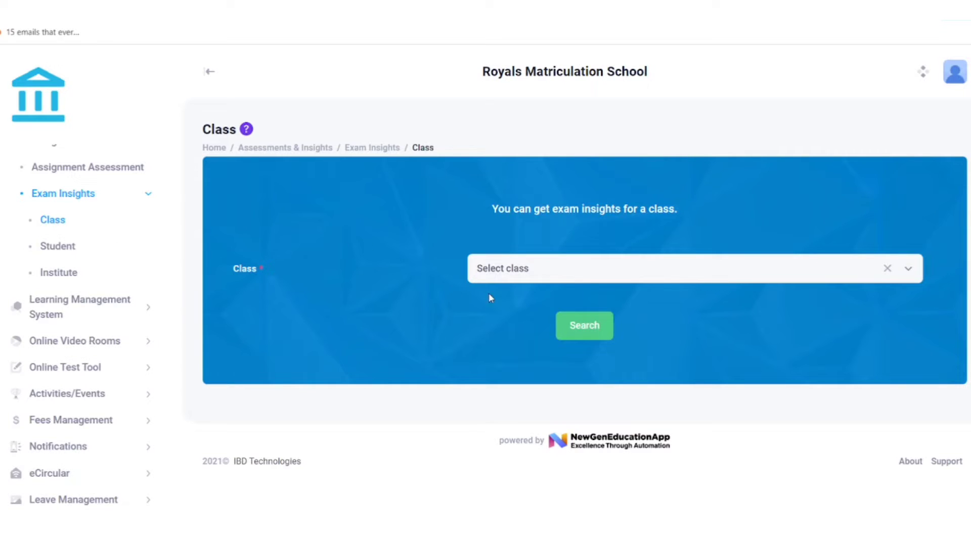
left_click(521, 275)
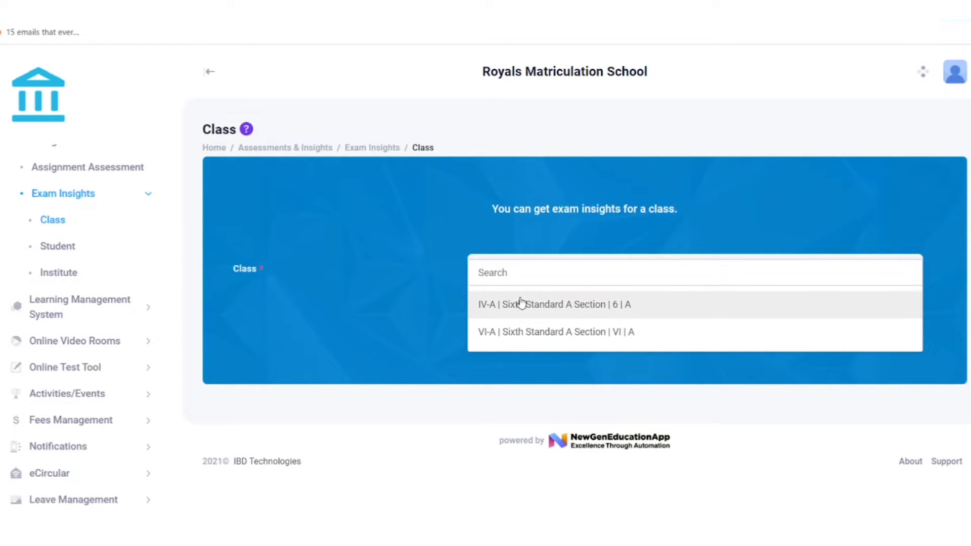
left_click(521, 302)
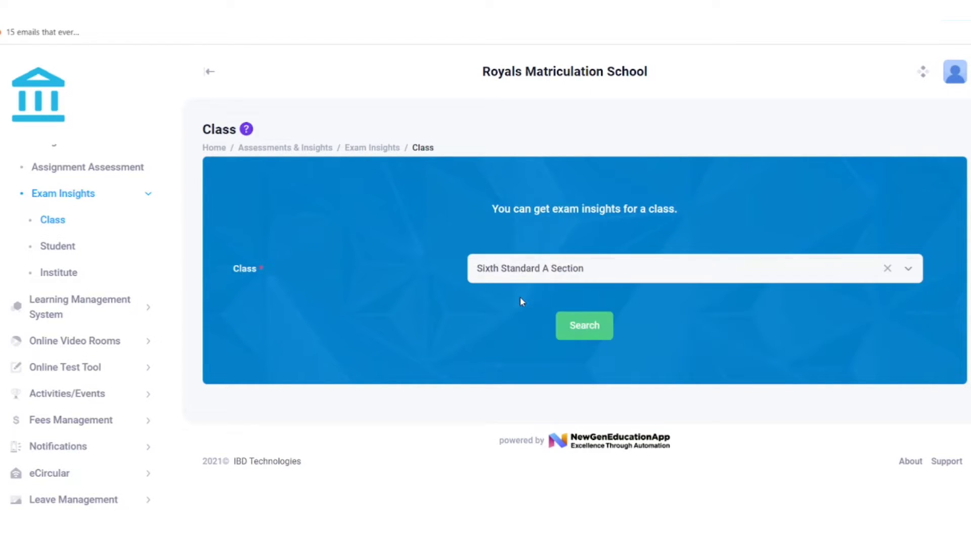
left_click(562, 331)
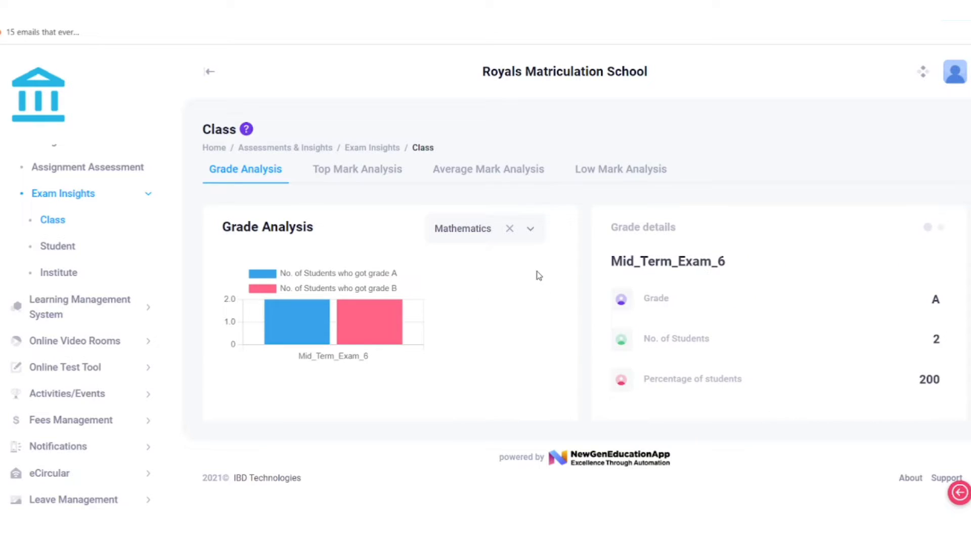
Review the class's English grade analysis and its top, average and low mark analyses for Mid_Term_Exam_6
left_click(458, 238)
left_click(460, 261)
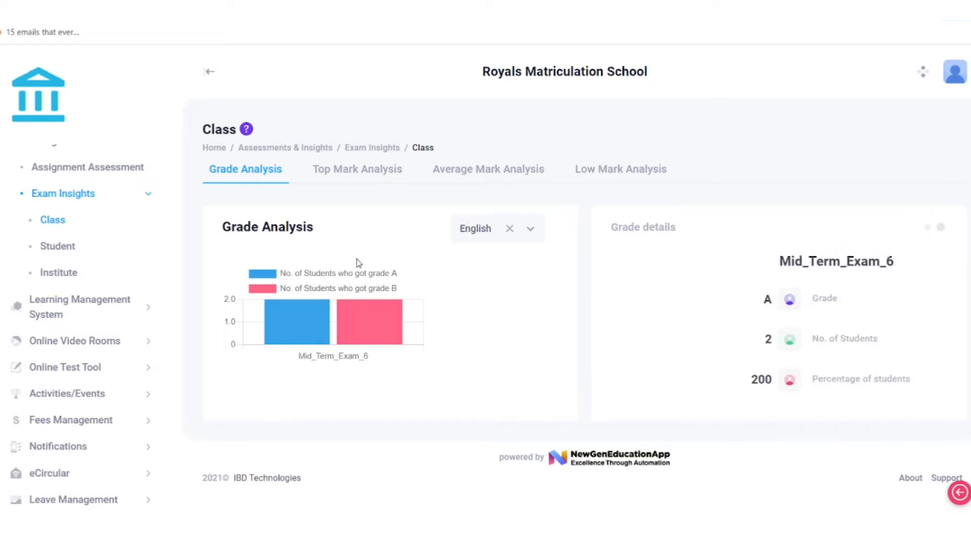
left_click(376, 165)
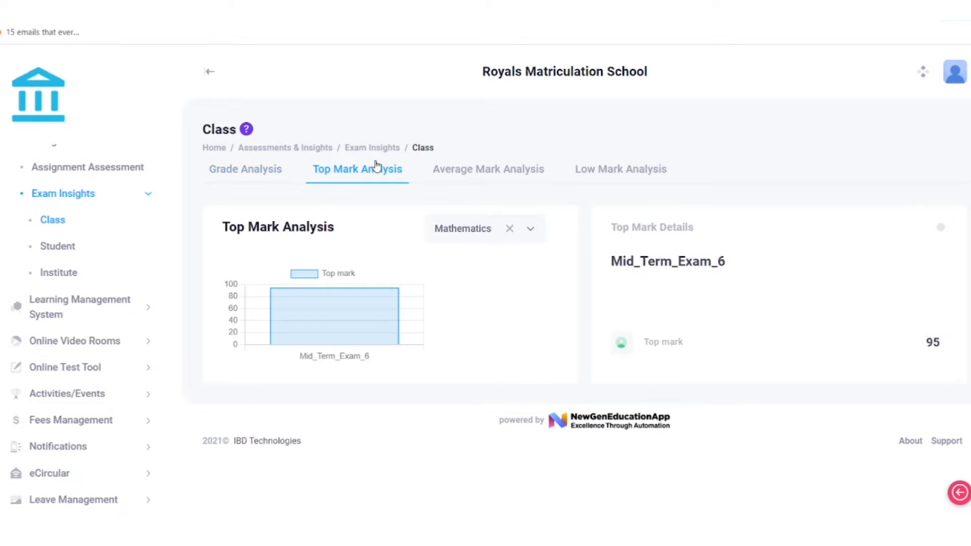
left_click(491, 180)
left_click(659, 188)
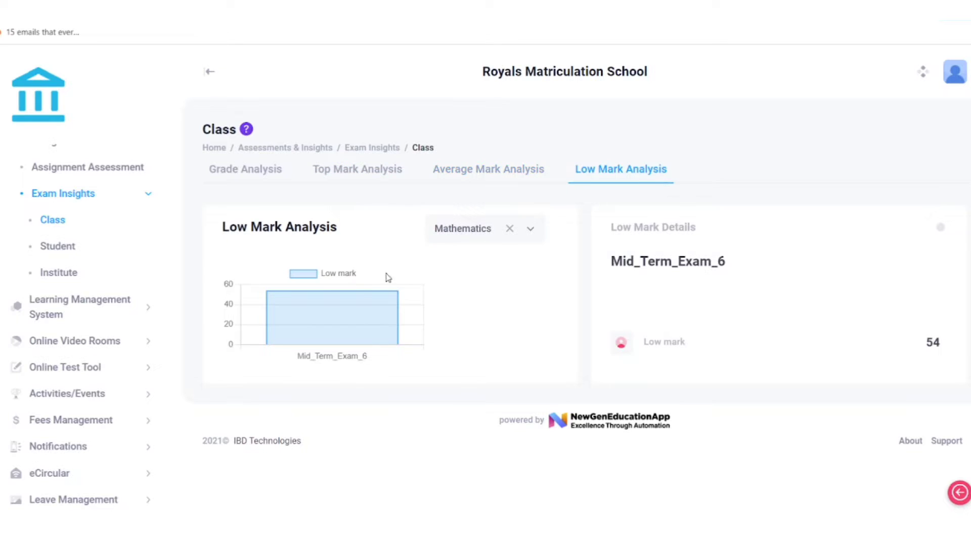
mouse_move(357, 283)
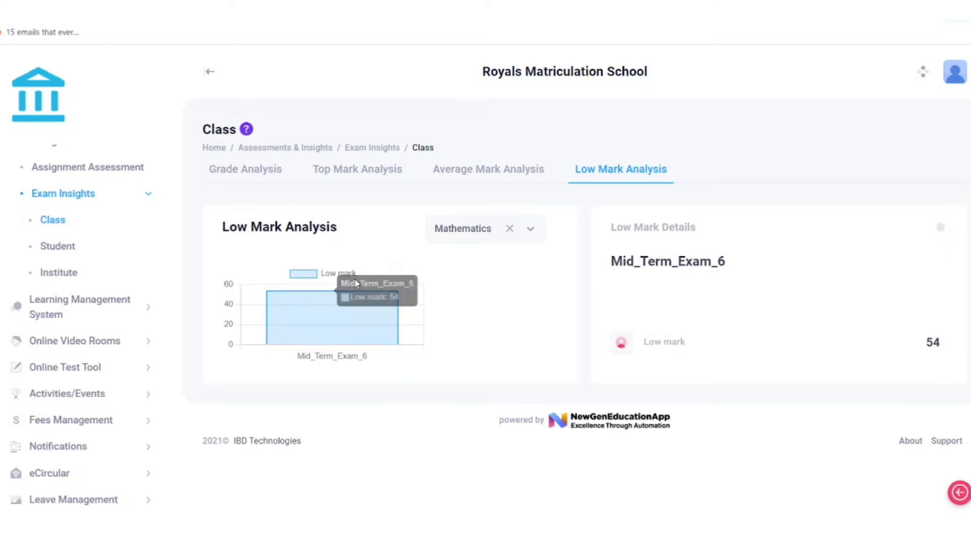
Open the exam insights for an individual student and review the mark analysis and mark details
left_click(67, 246)
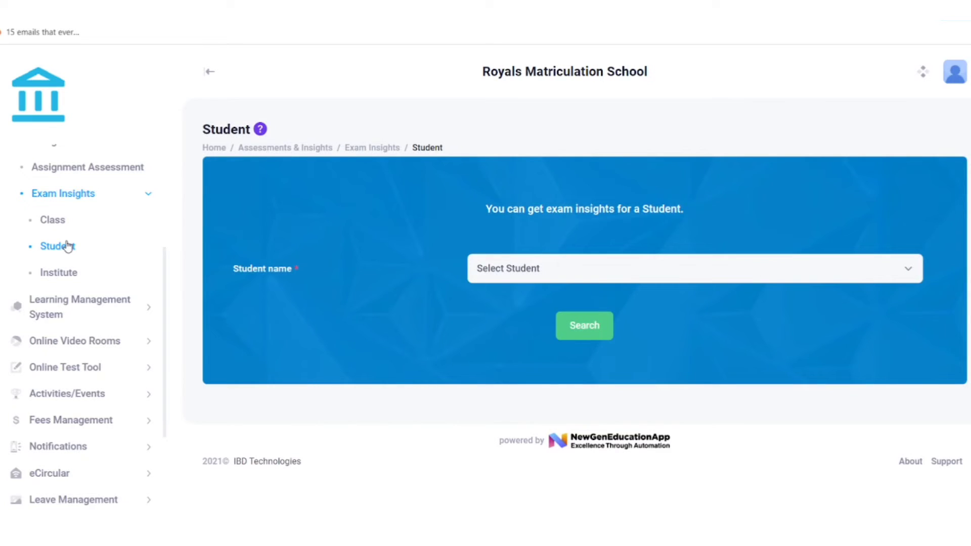
left_click(497, 276)
left_click(497, 364)
left_click(581, 333)
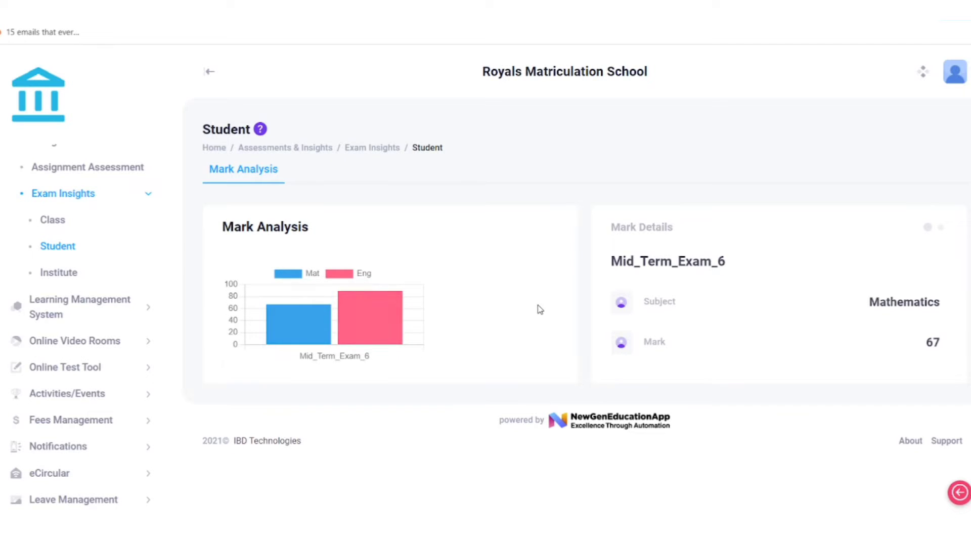
left_click_drag(618, 227, 702, 225)
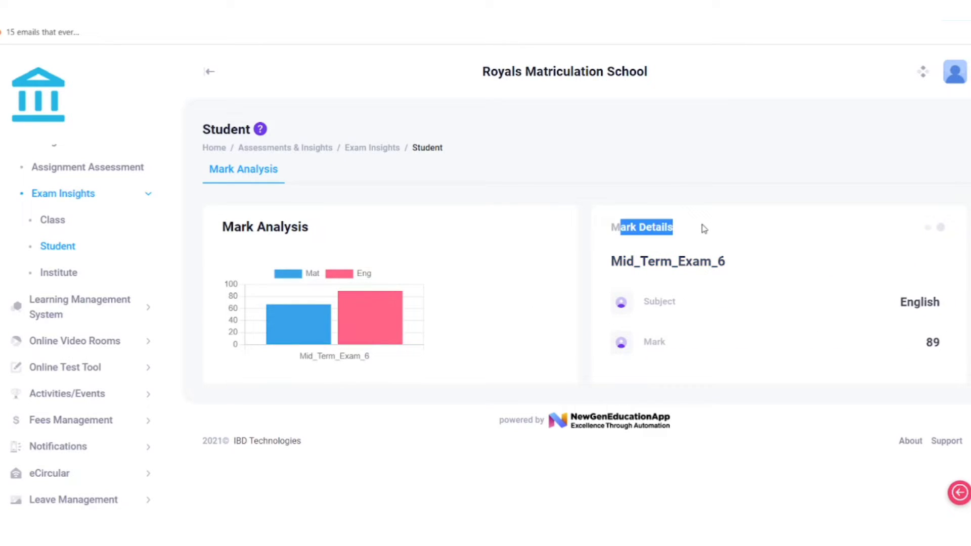
left_click(616, 167)
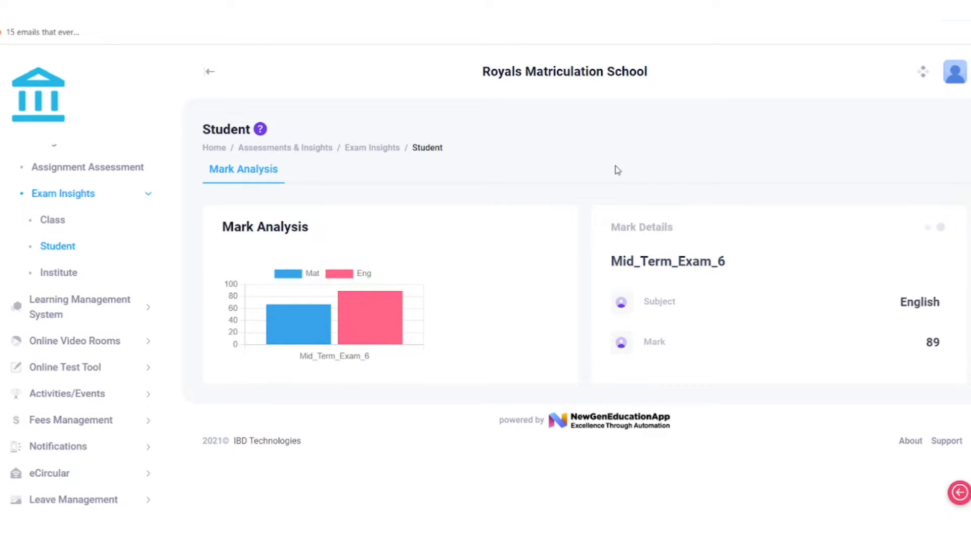
Open the institute exam insights for year/standard 6
left_click(74, 275)
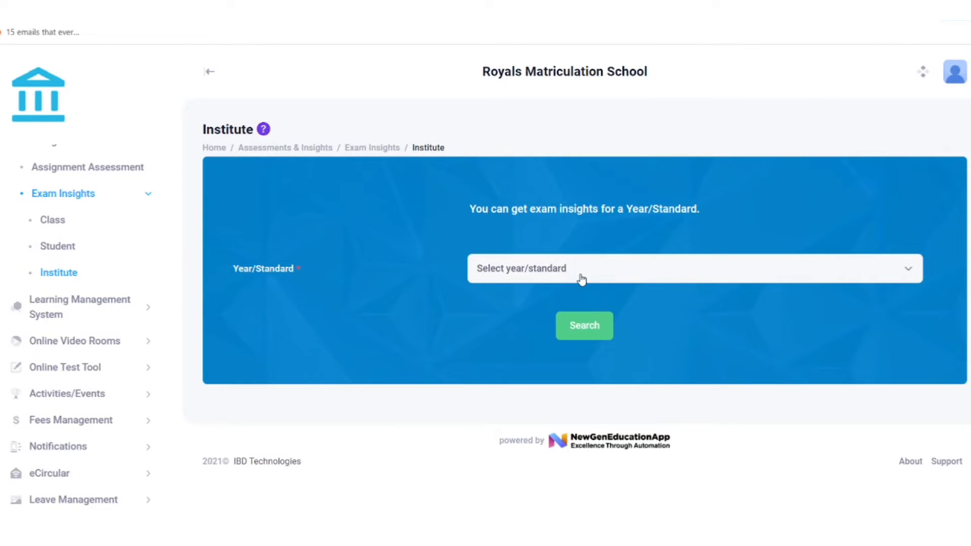
left_click(581, 280)
left_click(538, 308)
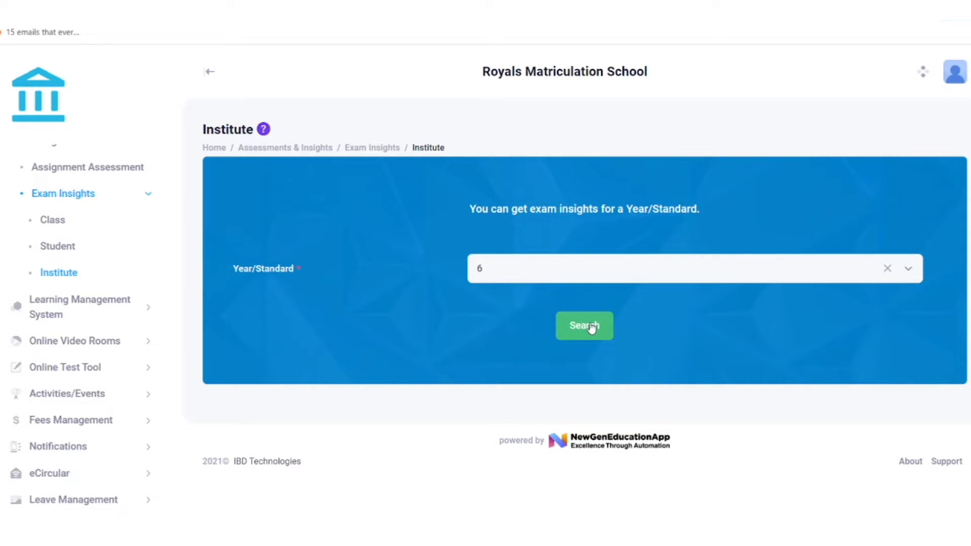
left_click(589, 326)
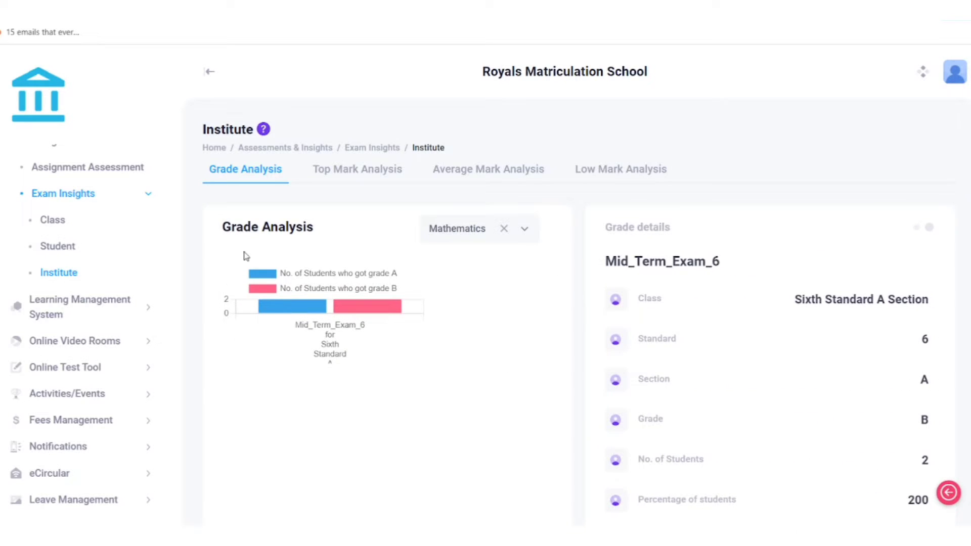
Review the institute's English grade analysis and grade details, plus its top and average mark analyses
left_click(460, 233)
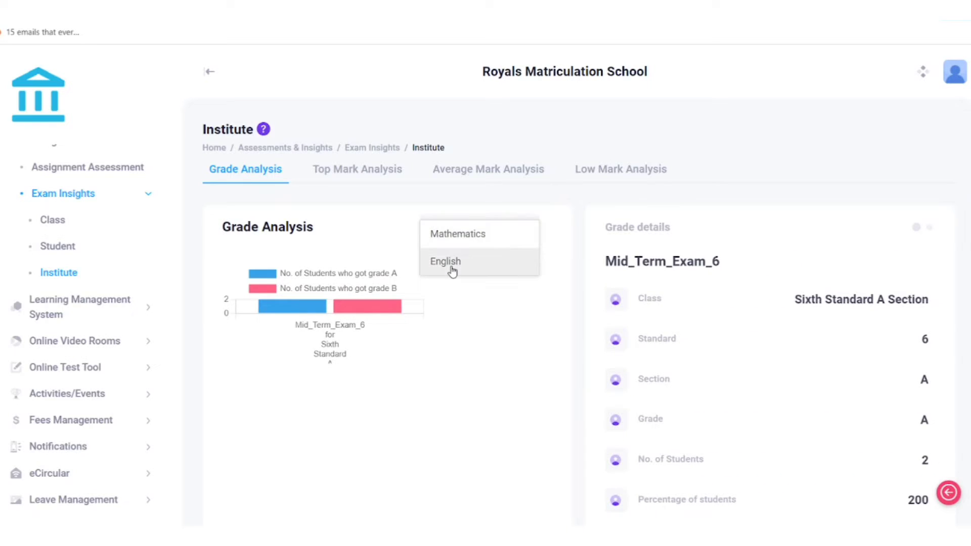
left_click(452, 272)
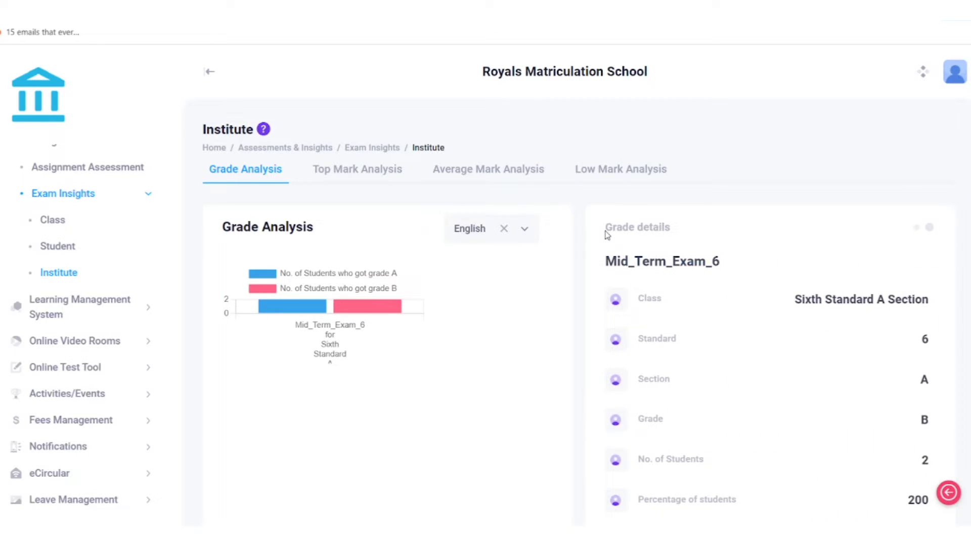
left_click_drag(607, 235, 685, 226)
left_click(691, 228)
scroll(675, 237, "down", 1)
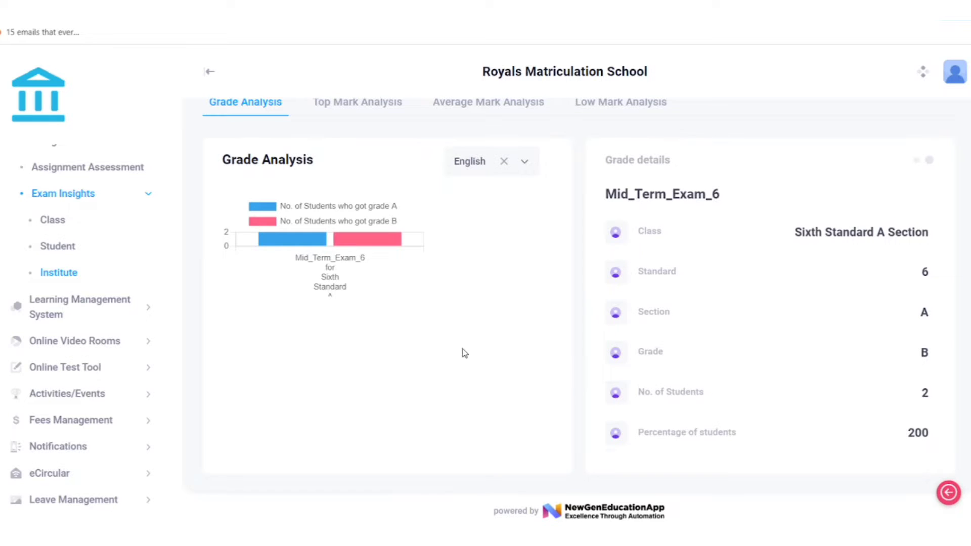
scroll(462, 348, "up", 1)
left_click(334, 172)
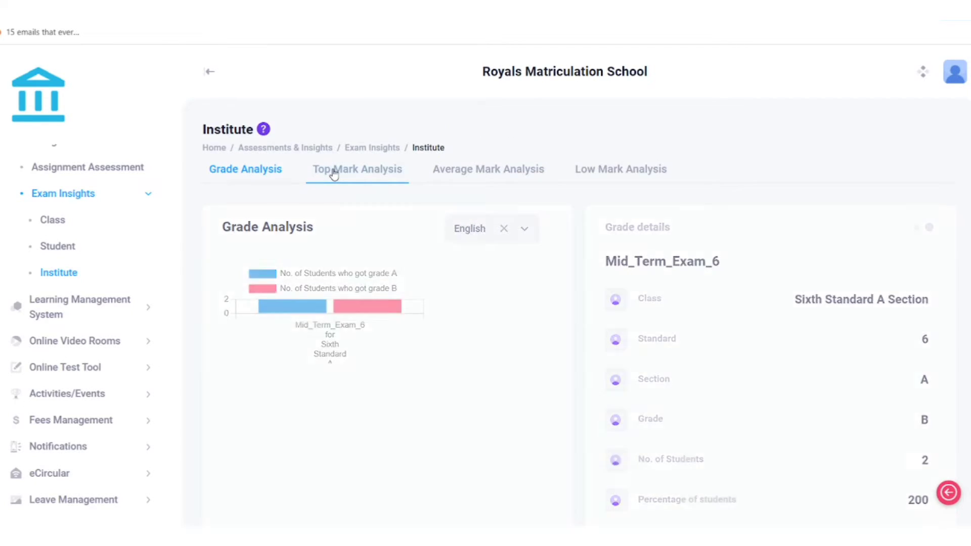
left_click(486, 178)
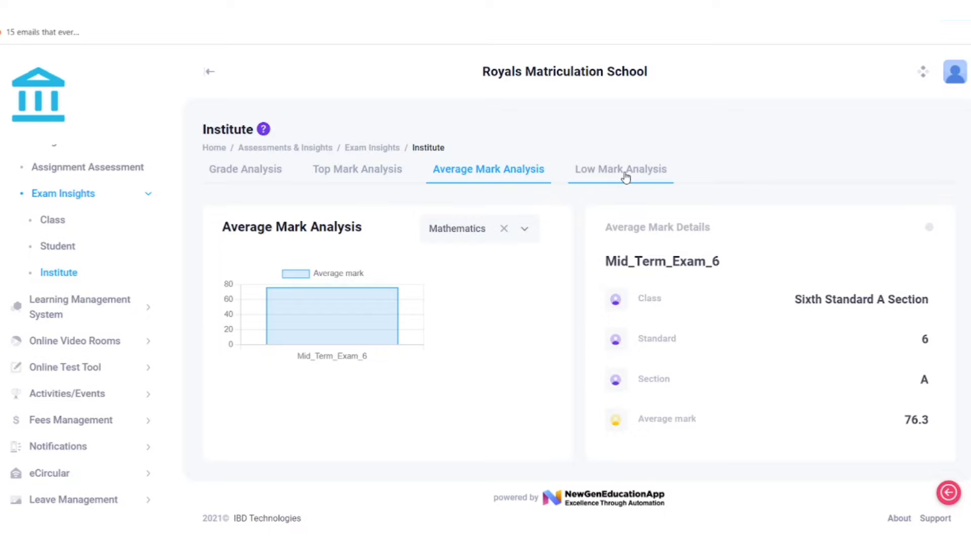
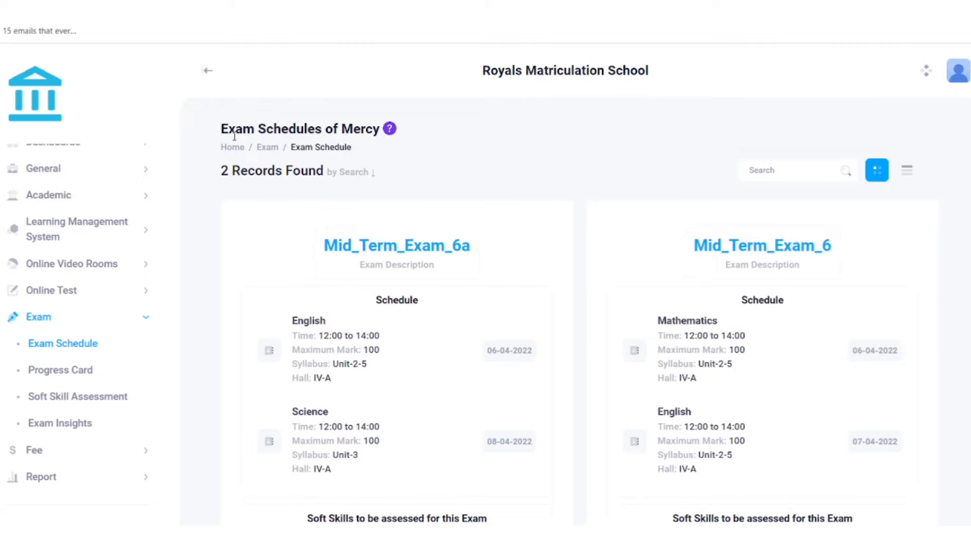
Read the help on exam schedules and review the student's Mid_Term_Exam_6a and Mid_Term_Exam_6 schedules
left_click(390, 128)
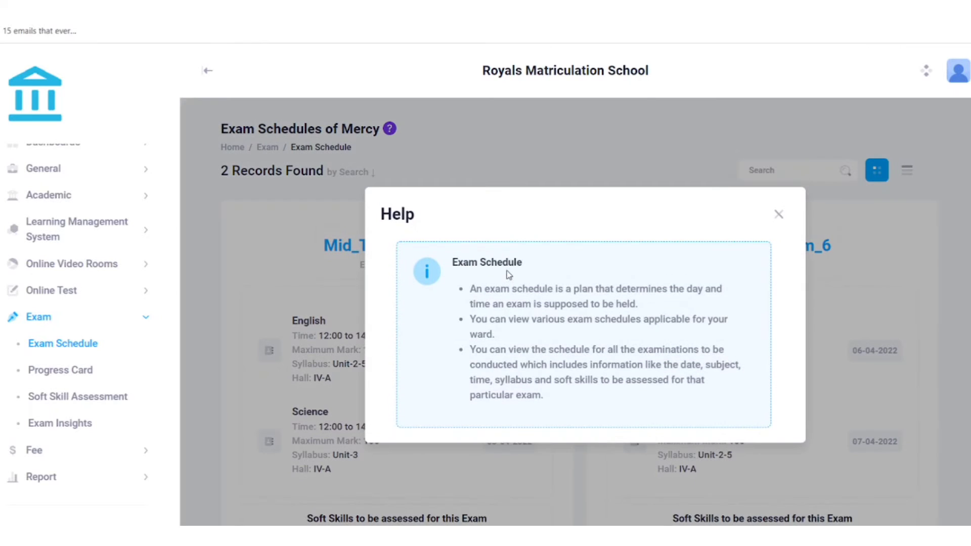
left_click(779, 213)
scroll(475, 226, "down", 2)
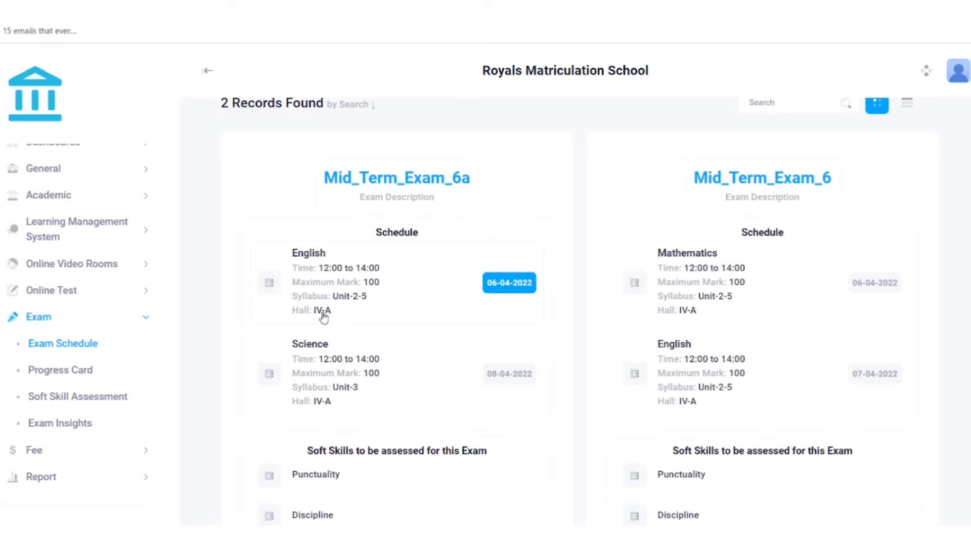
Examine the soft skills to be assessed under the Mid_Term_Exam_6a and Mid_Term_Exam_6 schedules
scroll(444, 338, "down", 3)
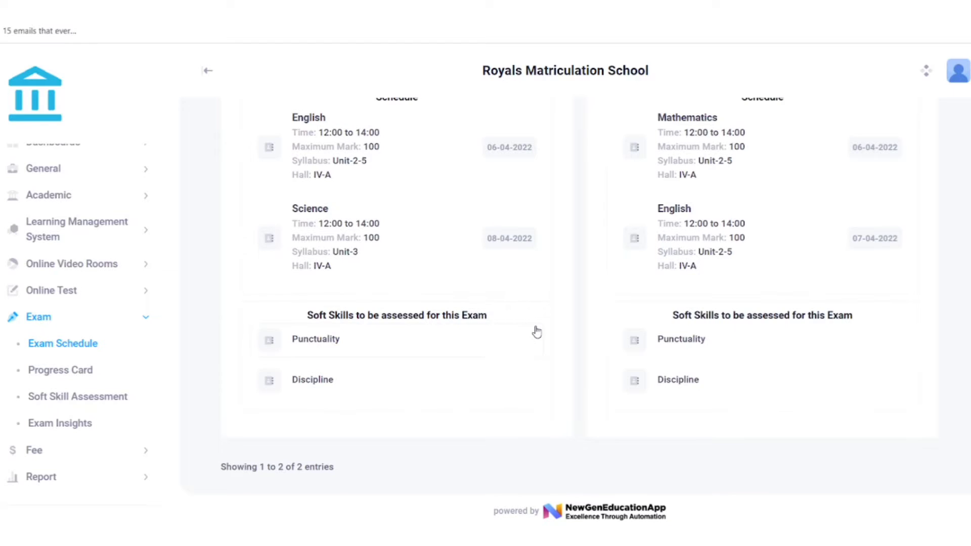
scroll(535, 326, "down", 1)
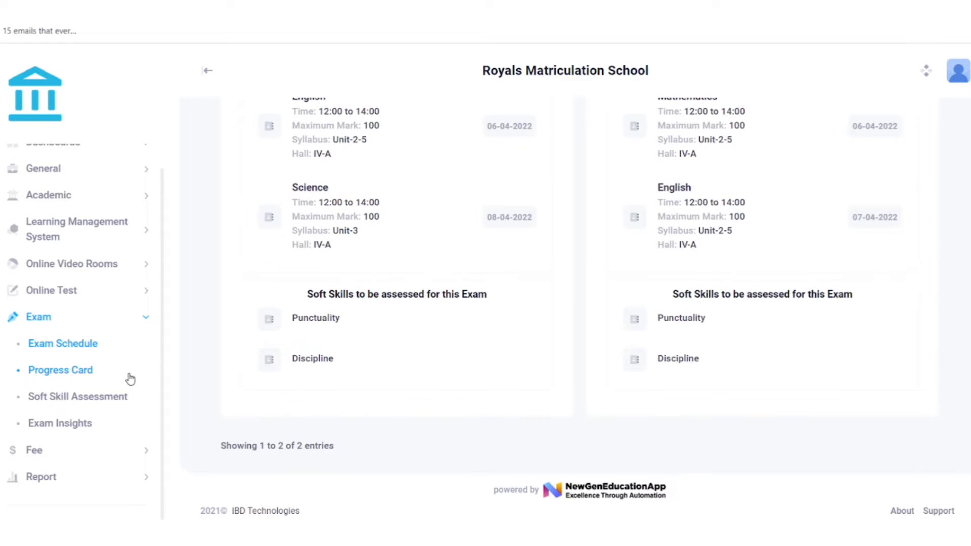
scroll(219, 367, "up", 5)
scroll(221, 367, "down", 2)
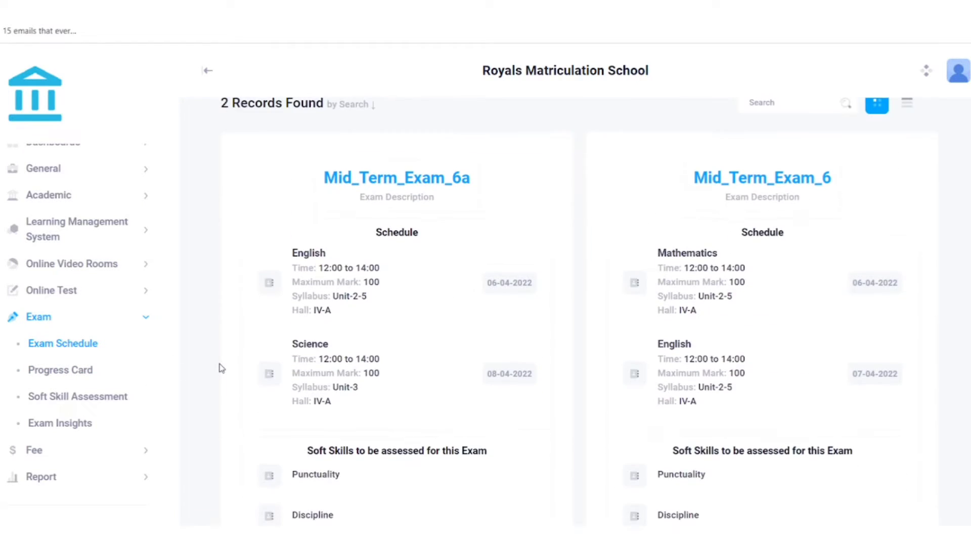
Open the student's progress cards and review the Mid_Term_Exam_6 marks, teacher feedback and grade info
left_click(60, 374)
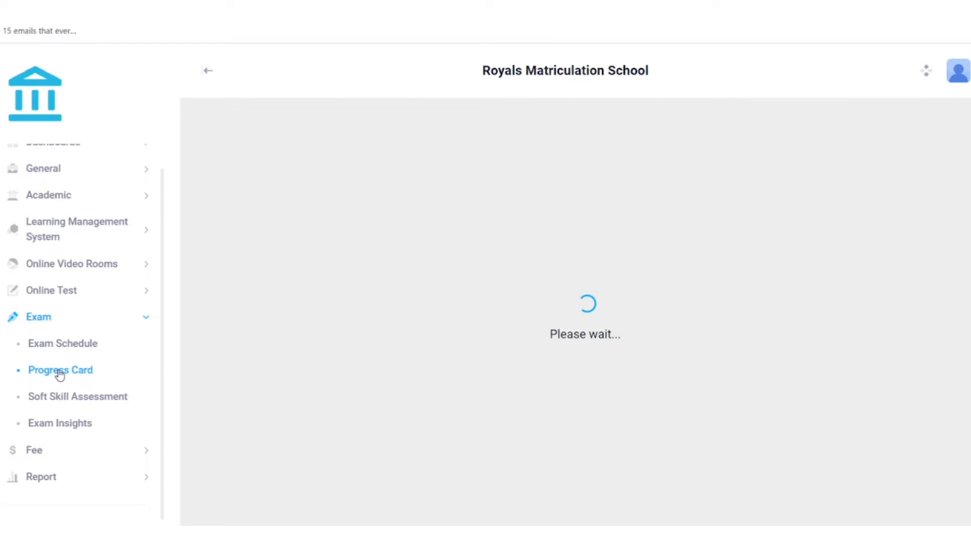
scroll(411, 242, "down", 3)
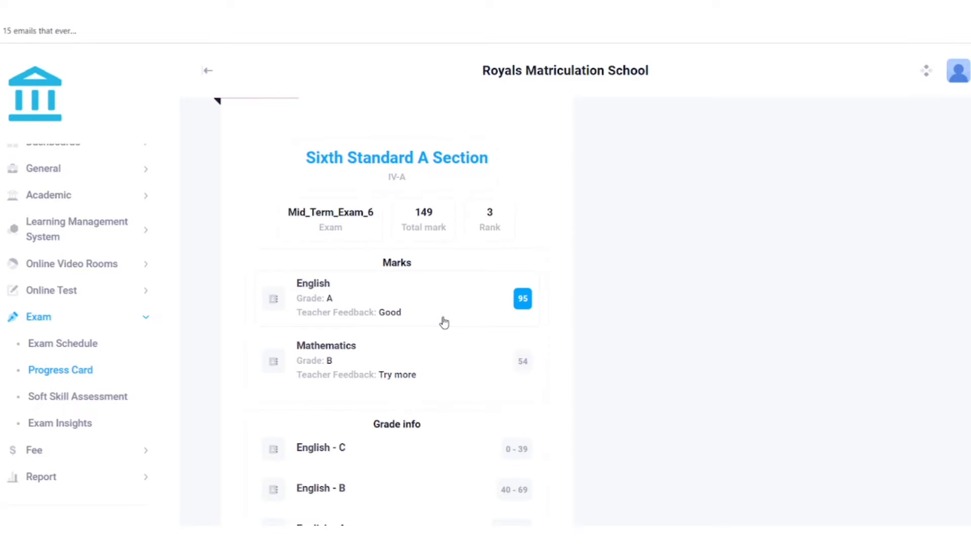
scroll(444, 322, "down", 2)
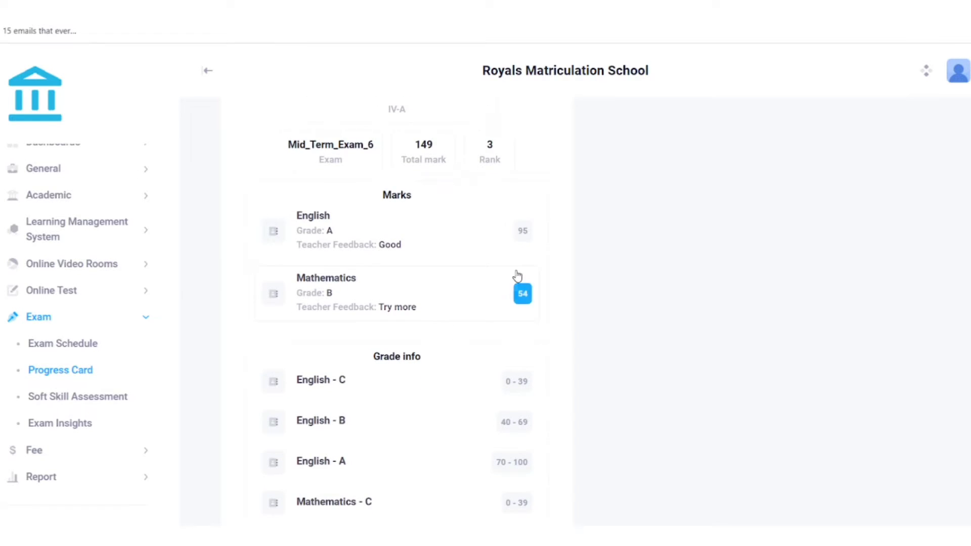
scroll(516, 277, "down", 4)
scroll(517, 275, "down", 2)
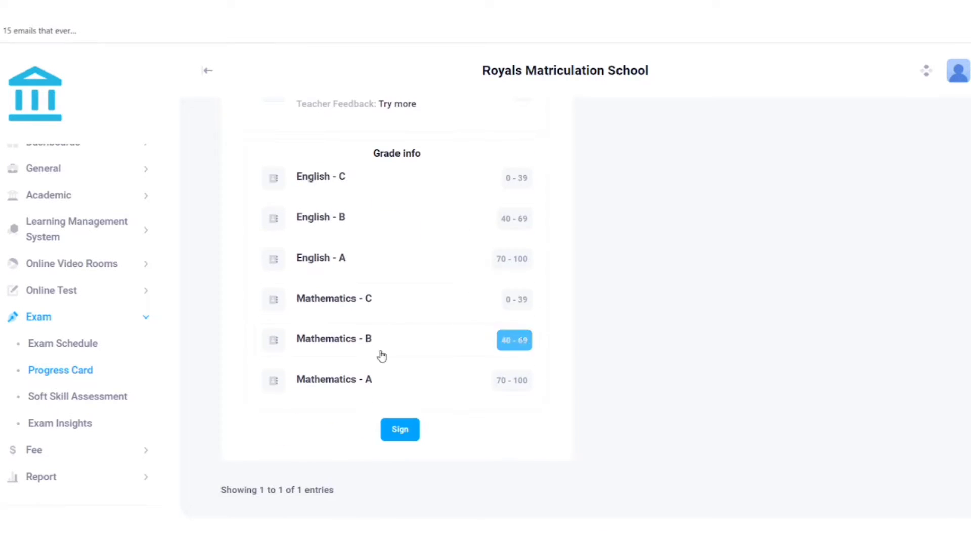
scroll(503, 405, "up", 10)
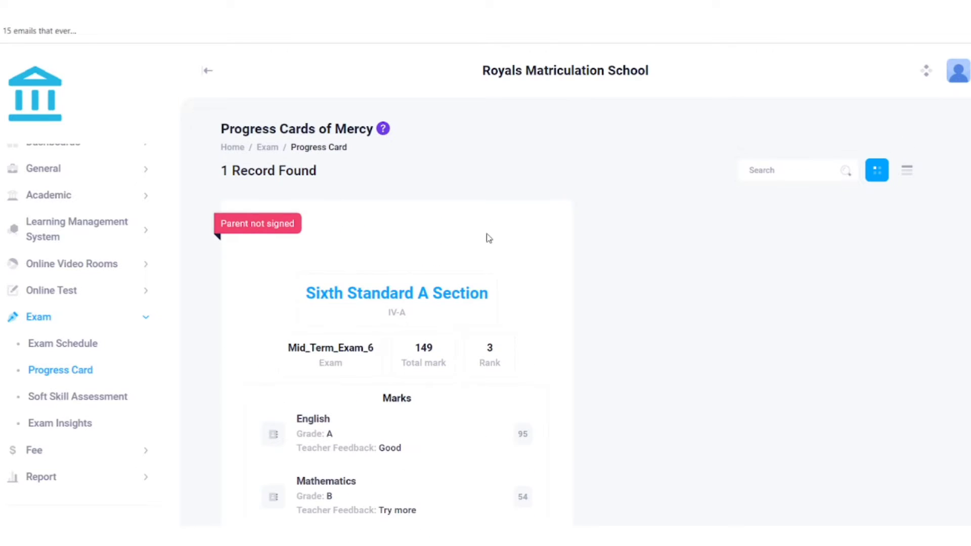
Sign the student's Mid_Term_Exam_6 progress card as the parent and check its signature status
scroll(493, 241, "down", 8)
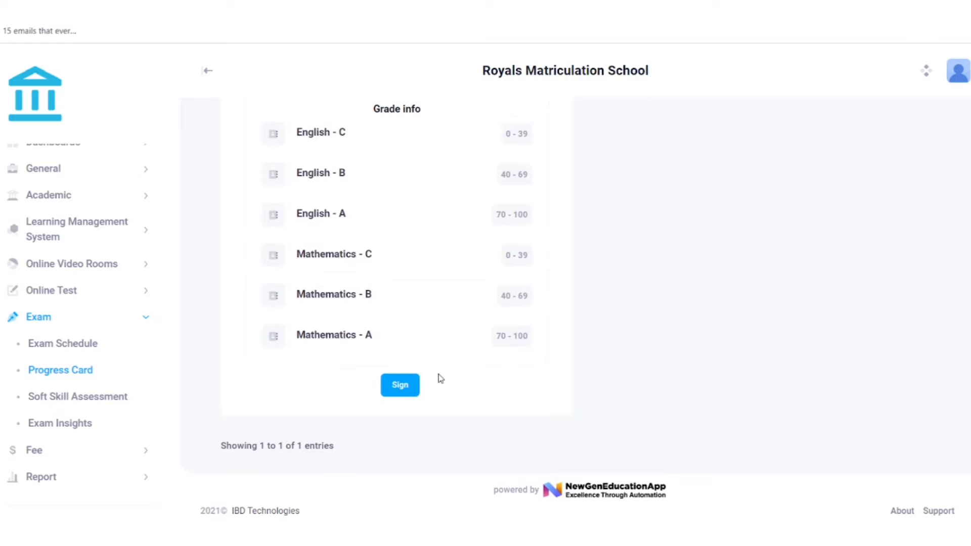
left_click(390, 389)
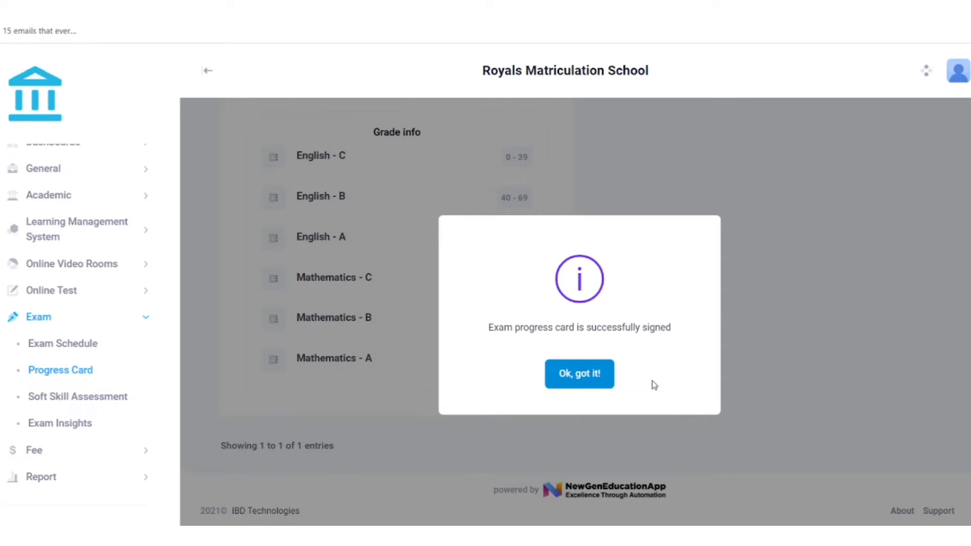
left_click(559, 371)
scroll(347, 361, "up", 8)
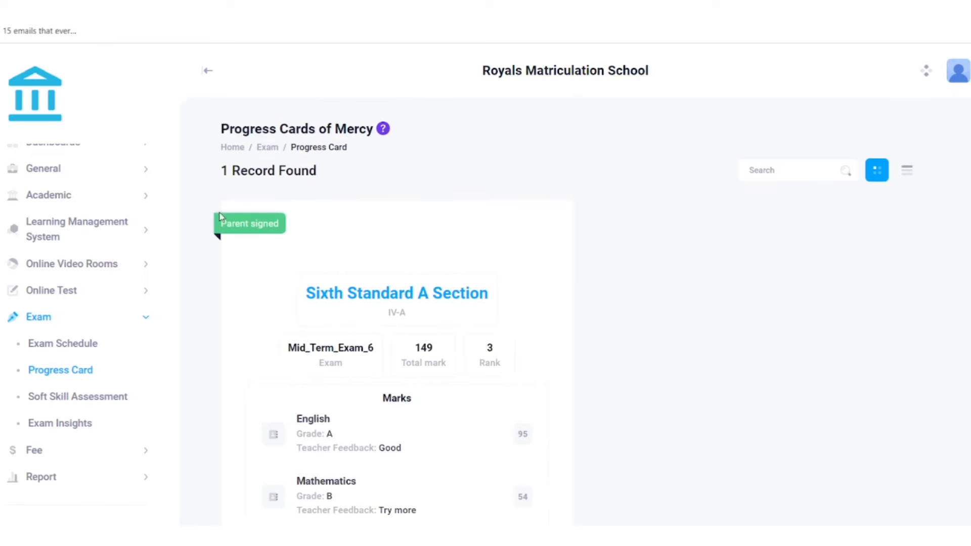
Open the student's soft skill assessment for Mid_Term_Exam_6a, review the Discipline and Punctuality ratings, and sign it as the parent
left_click(89, 398)
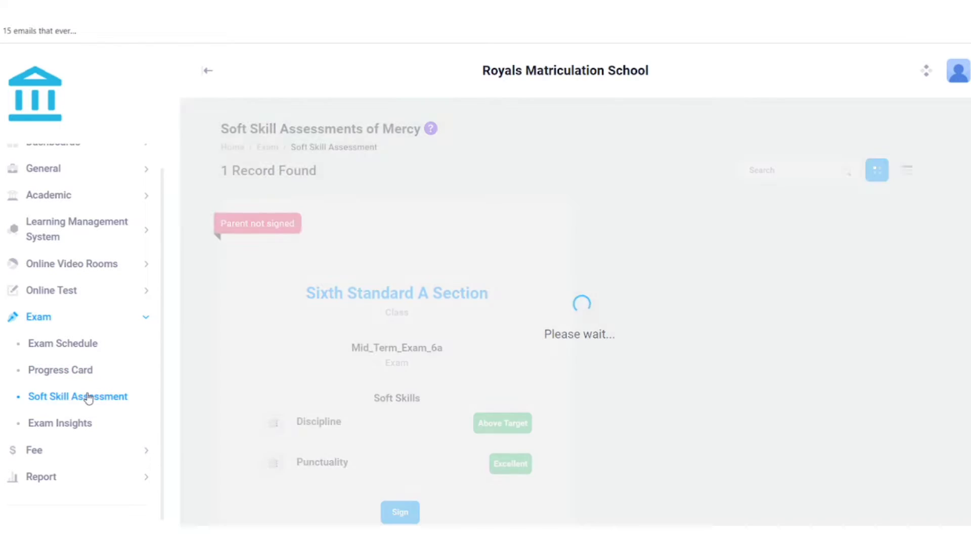
scroll(357, 330, "down", 2)
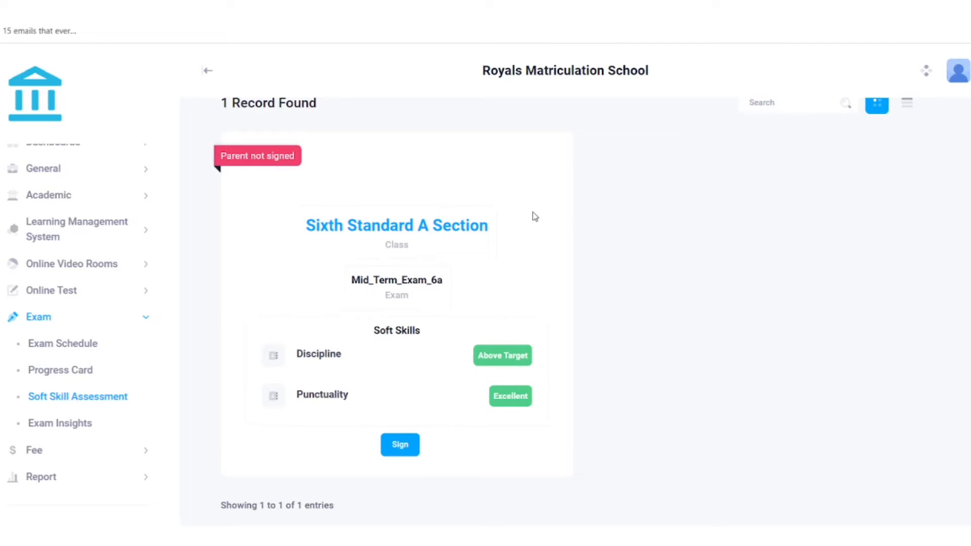
left_click_drag(353, 283, 492, 281)
left_click(501, 277)
scroll(516, 305, "down", 1)
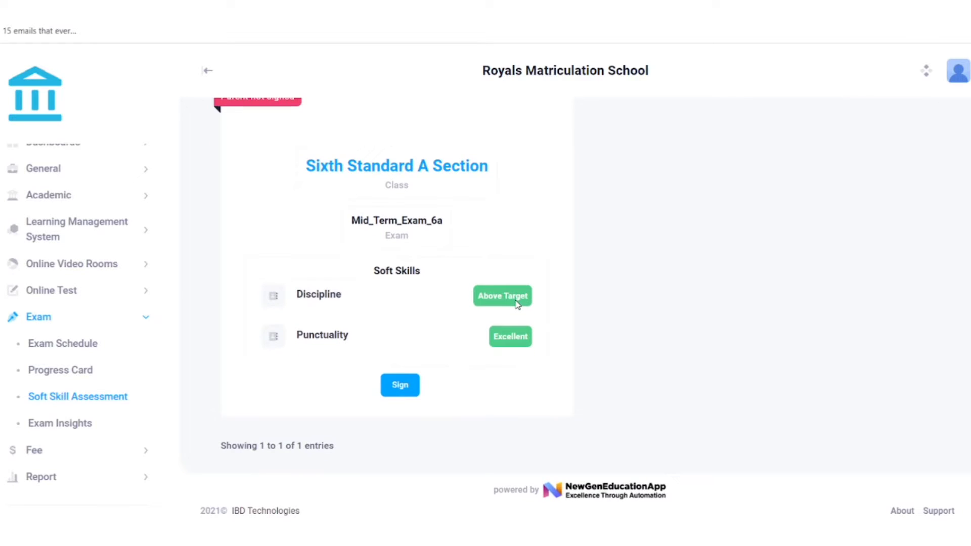
scroll(415, 385, "up", 1)
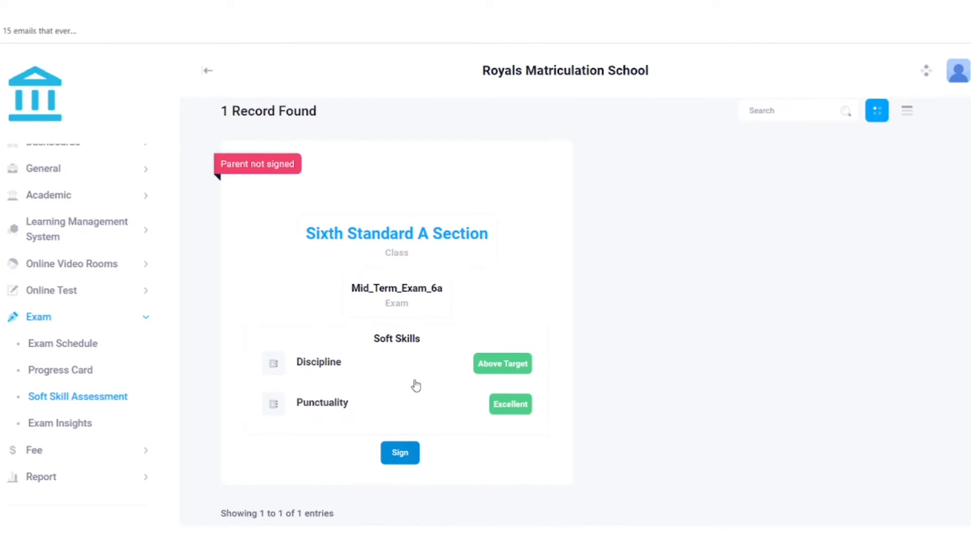
left_click(401, 457)
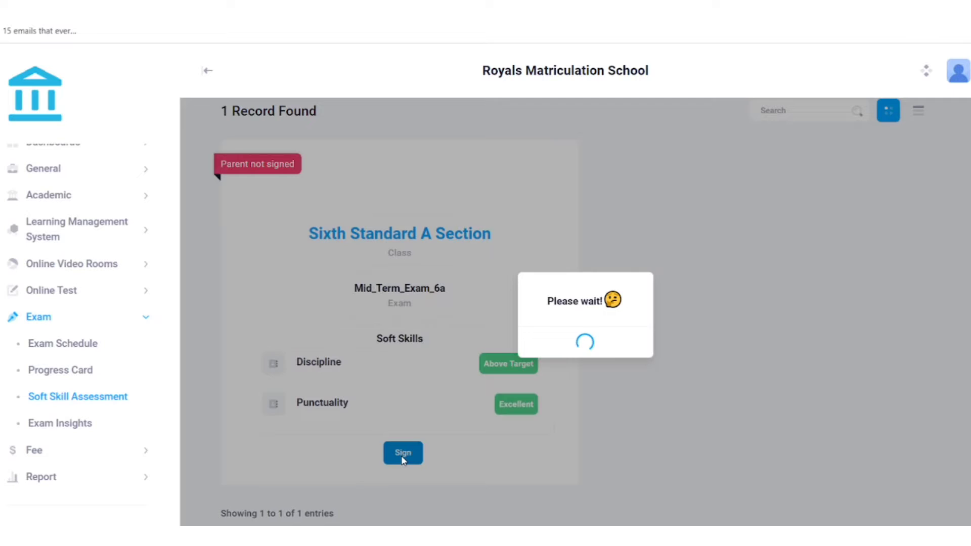
left_click(567, 380)
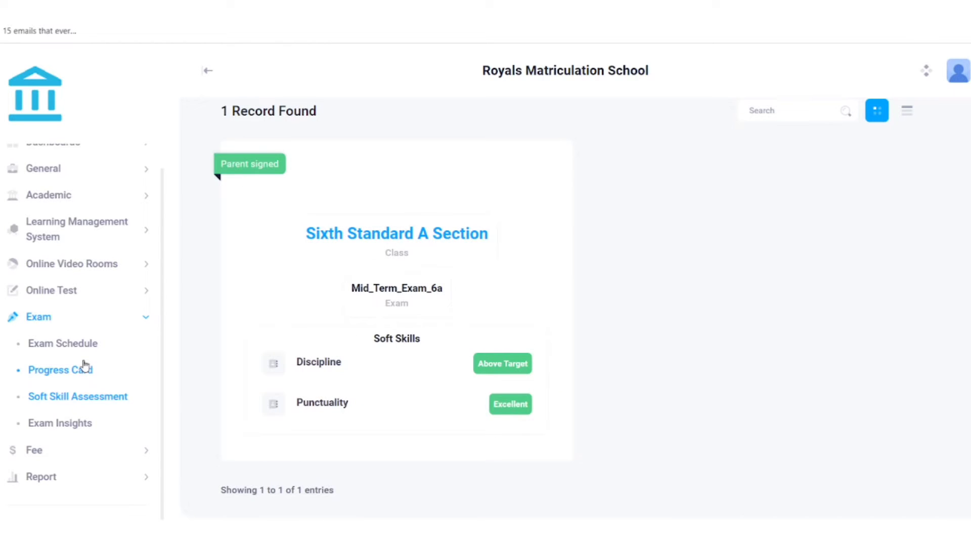
Search the exam insights for the student and review the mark analysis and mark details for Mid_Term_Exam_6
left_click(87, 428)
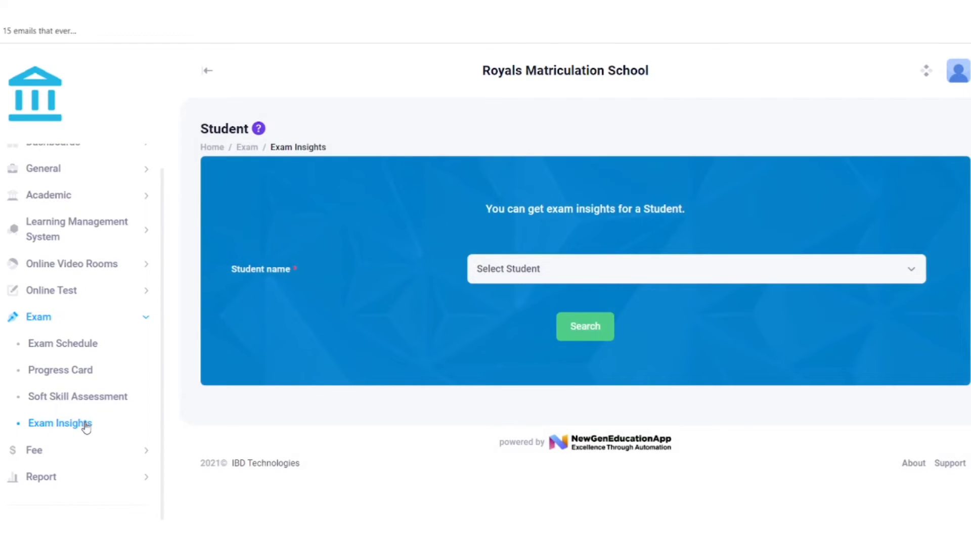
left_click(529, 263)
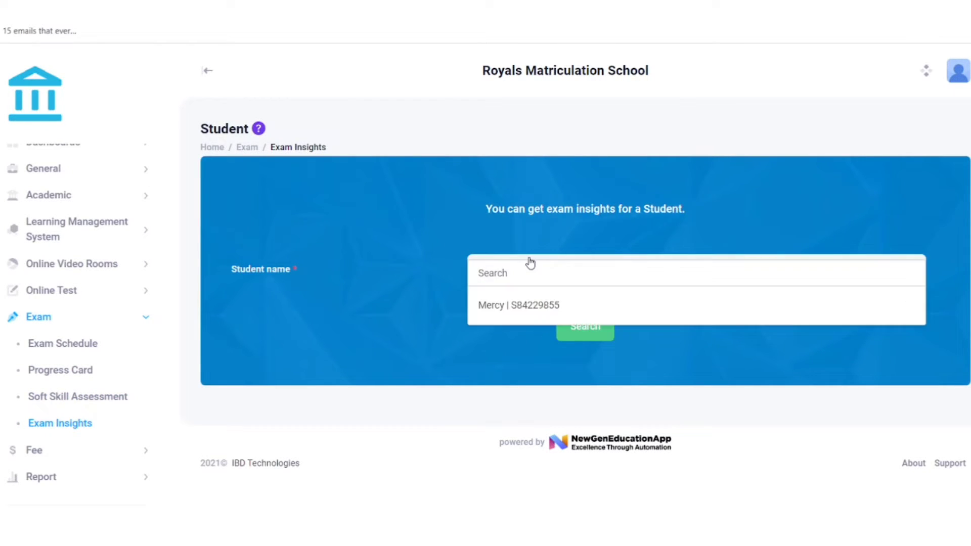
left_click(508, 303)
left_click(570, 332)
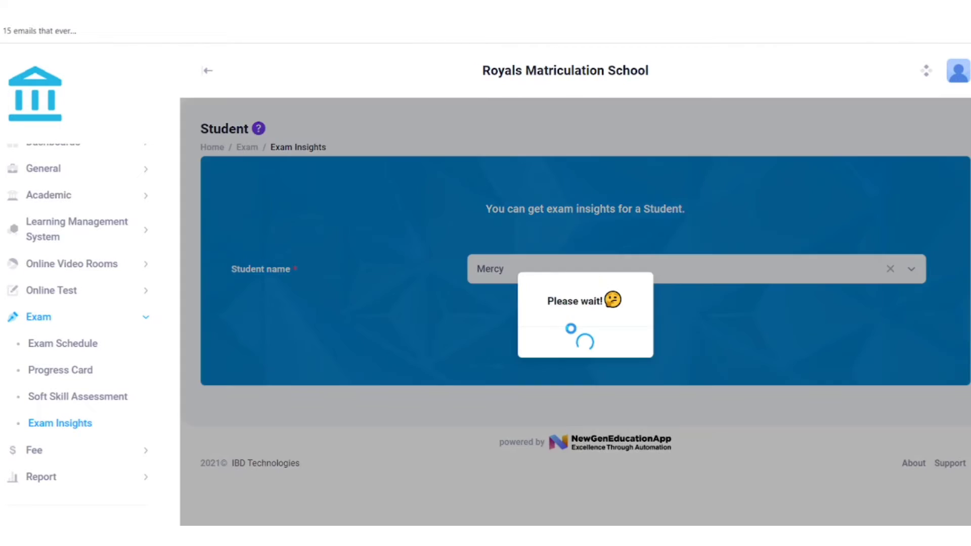
left_click(416, 159)
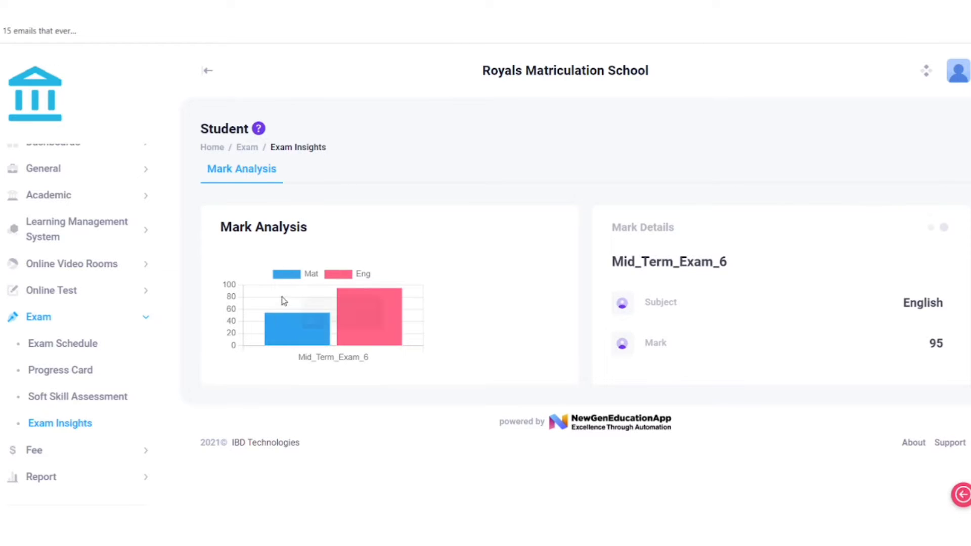
mouse_move(280, 334)
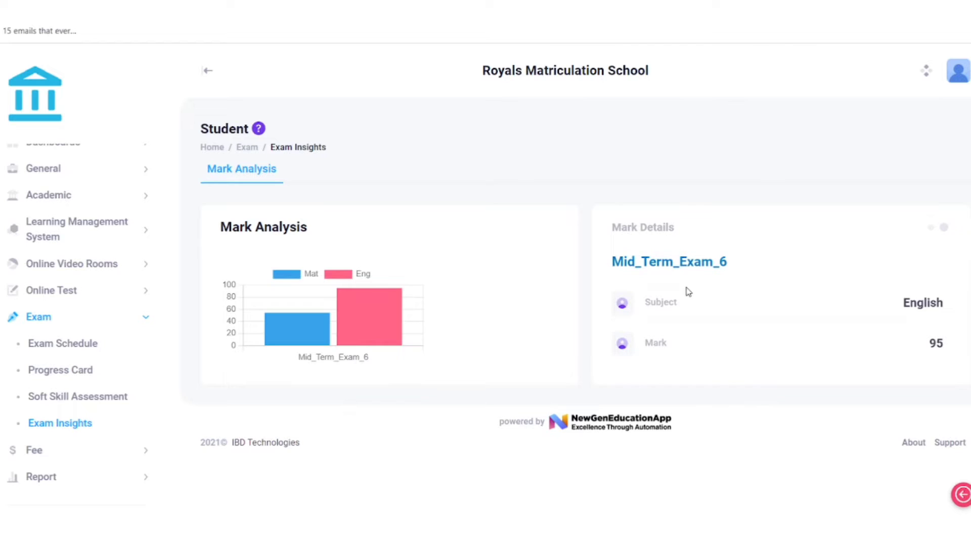
Open the student's assignments in the Learning Management System and review the April 2022 Mathematics record
scroll(56, 373, "up", 1)
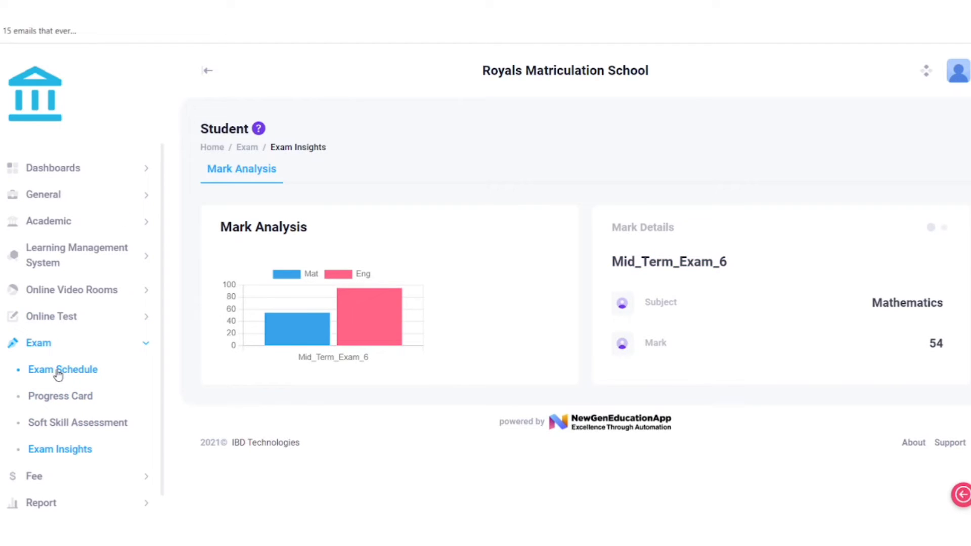
left_click(41, 348)
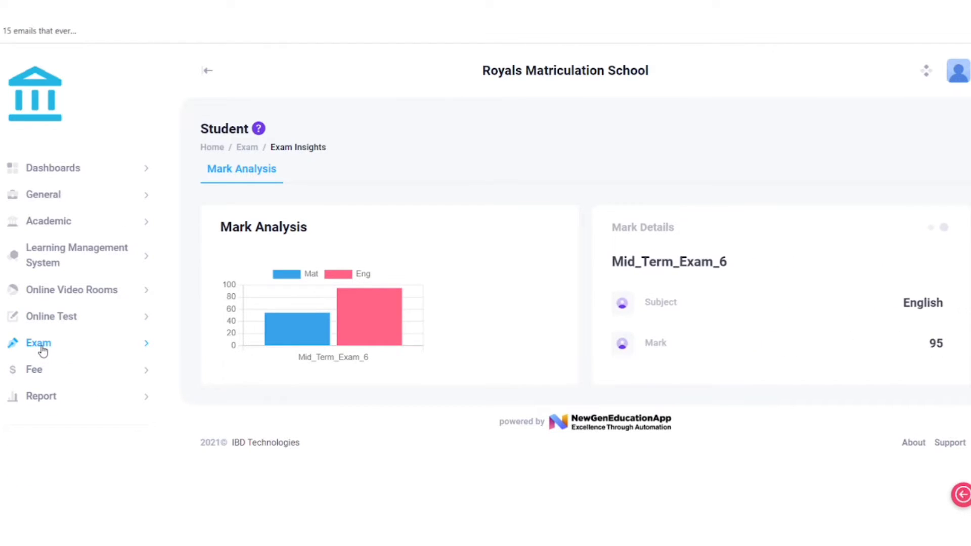
left_click(64, 256)
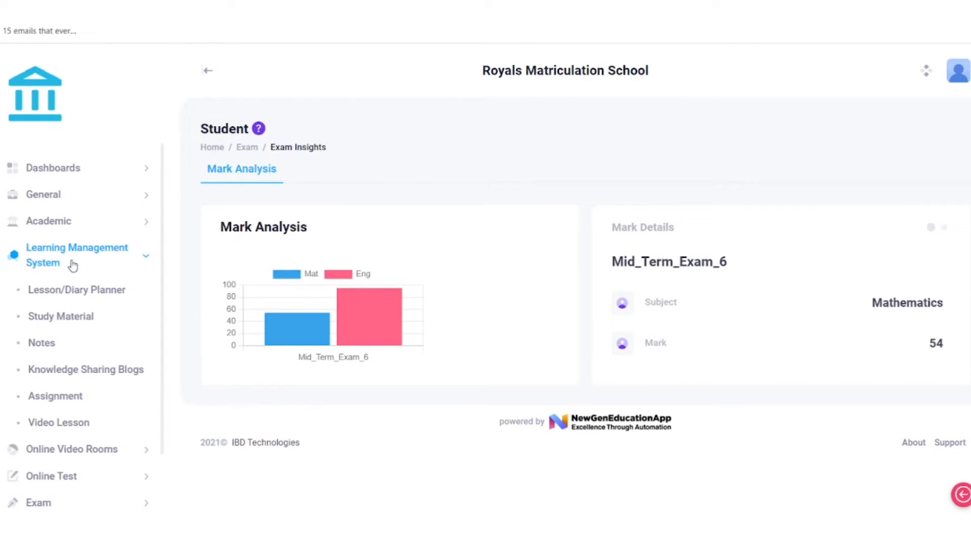
scroll(73, 266, "down", 1)
left_click(55, 334)
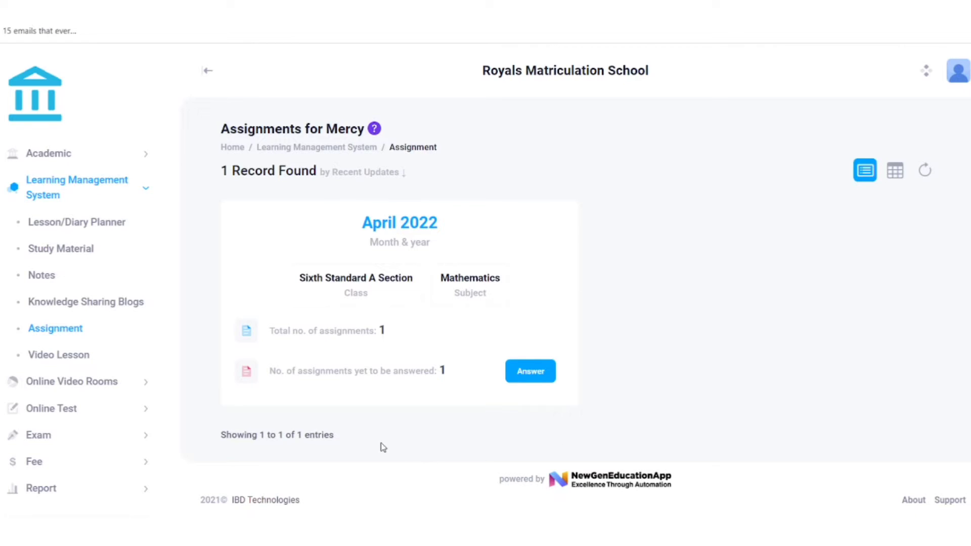
left_click_drag(266, 330, 401, 347)
left_click(402, 347)
left_click_drag(441, 277, 493, 291)
left_click(549, 280)
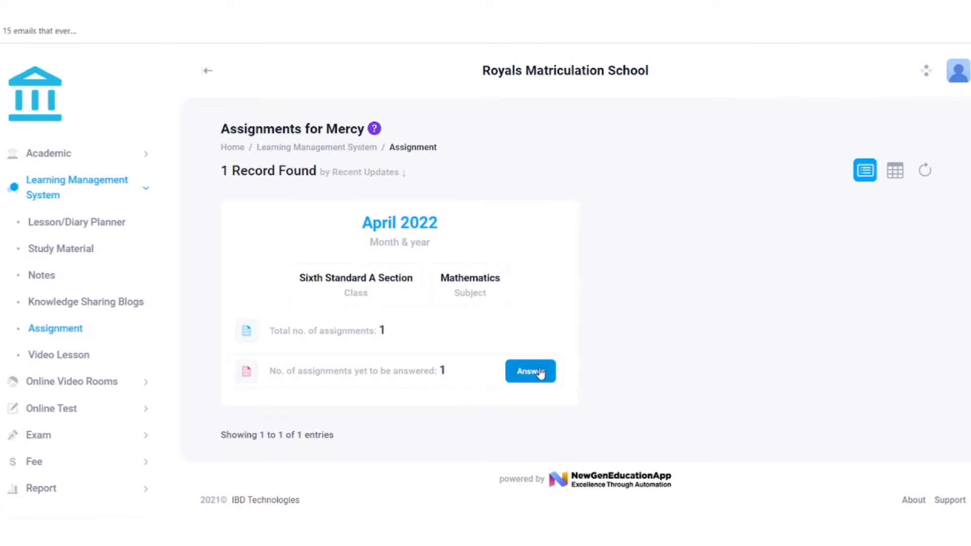
Open the Maths Assignment due 16-04-2022 from the April 2022 calendar for answering and read its questions
left_click(539, 372)
scroll(386, 271, "down", 2)
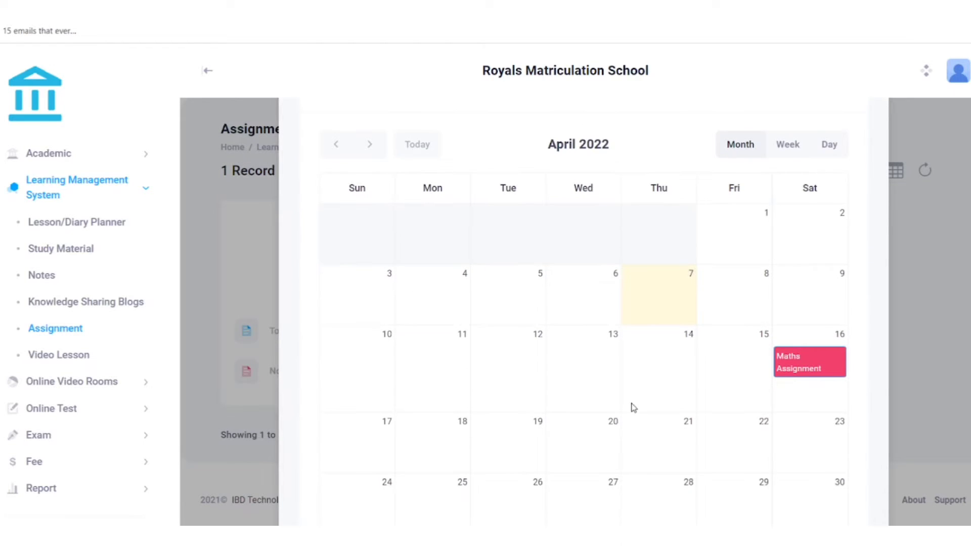
left_click(790, 361)
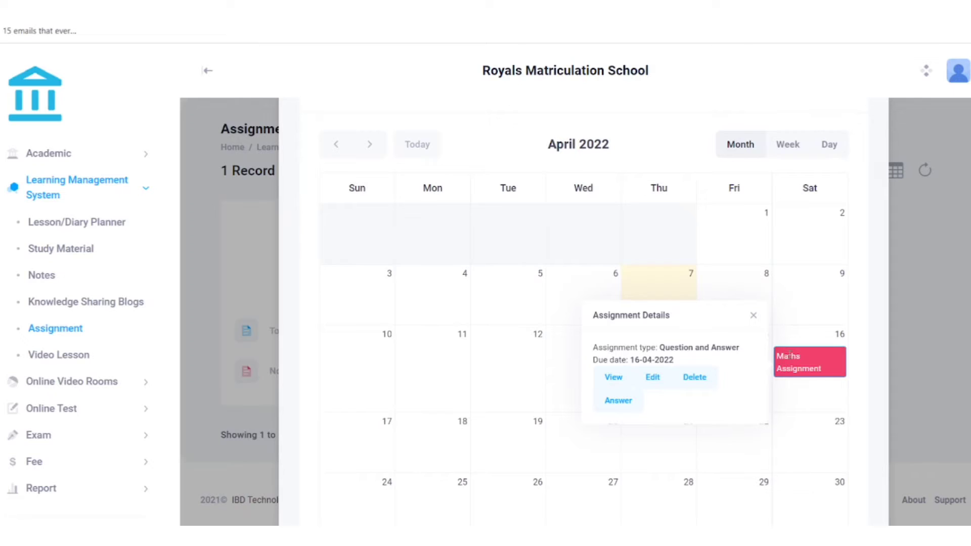
left_click(617, 407)
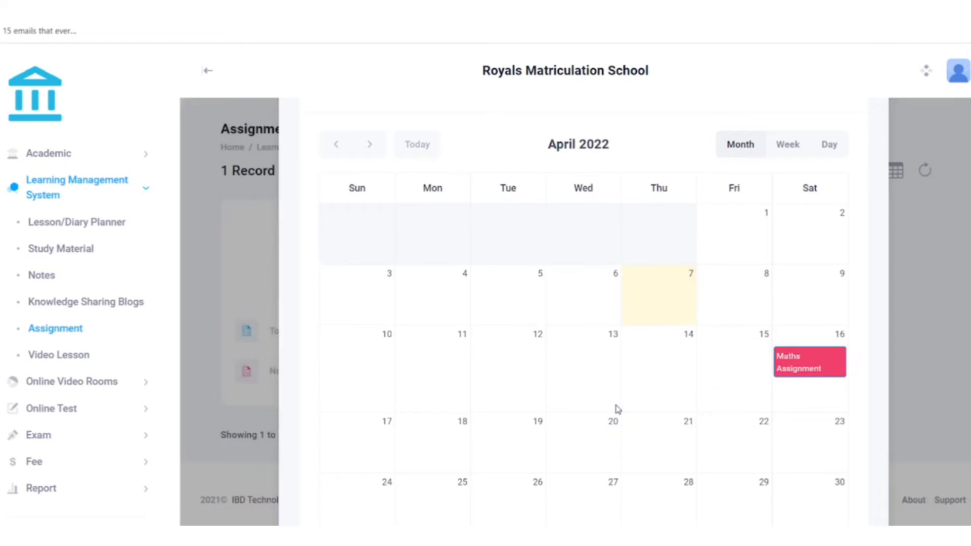
scroll(445, 321, "down", 2)
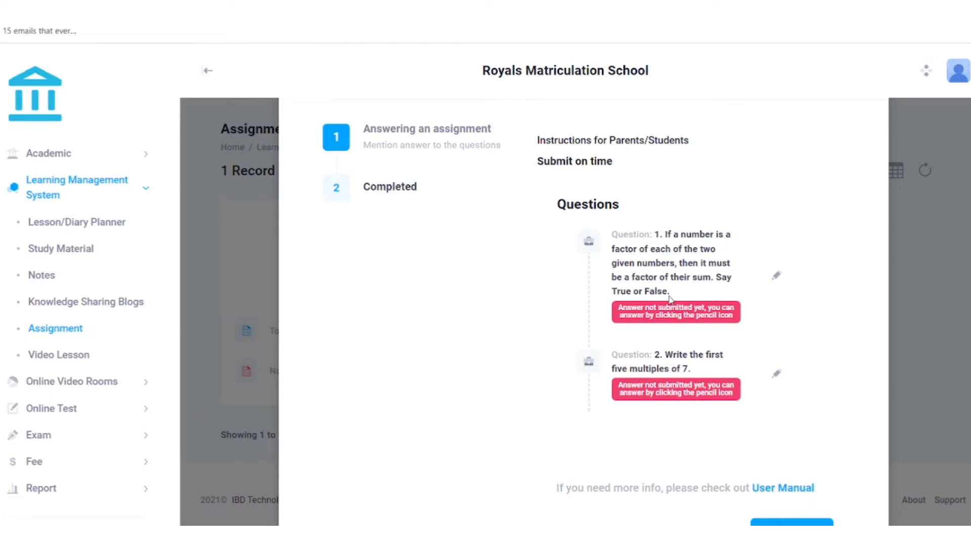
Answer question 1 by agreeing with the factor statement, using 7 as a factor of 14, 21 and their sum 35, and submit that answer
left_click(776, 277)
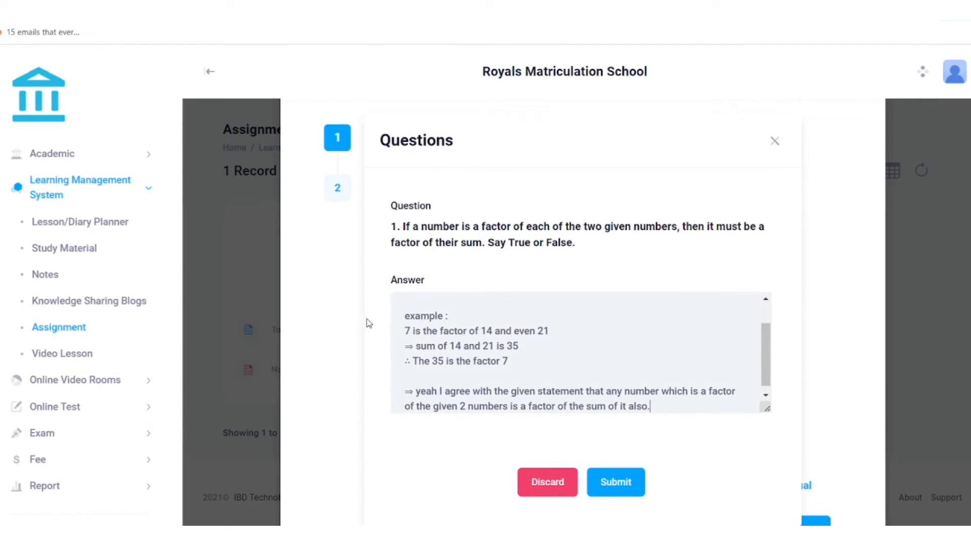
scroll(457, 288, "down", 1)
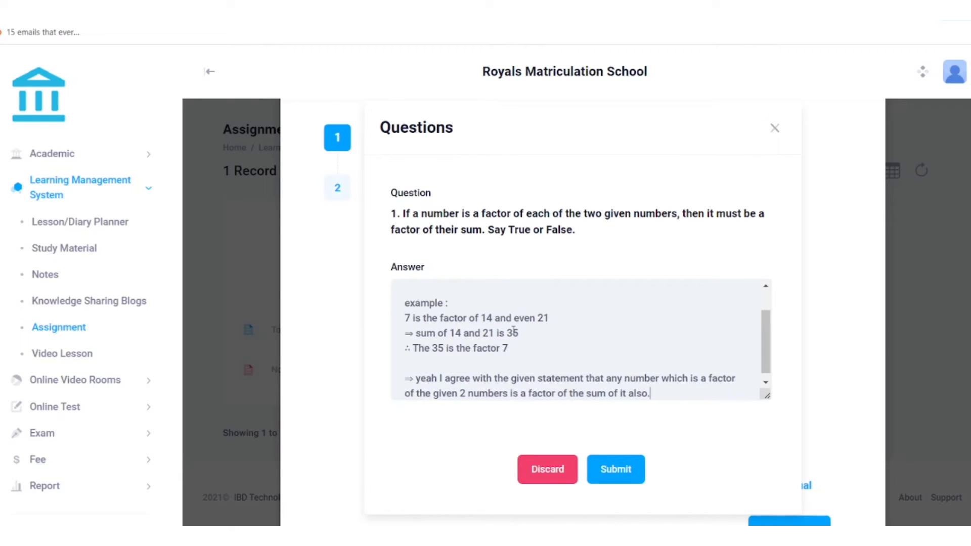
scroll(533, 354, "down", 1)
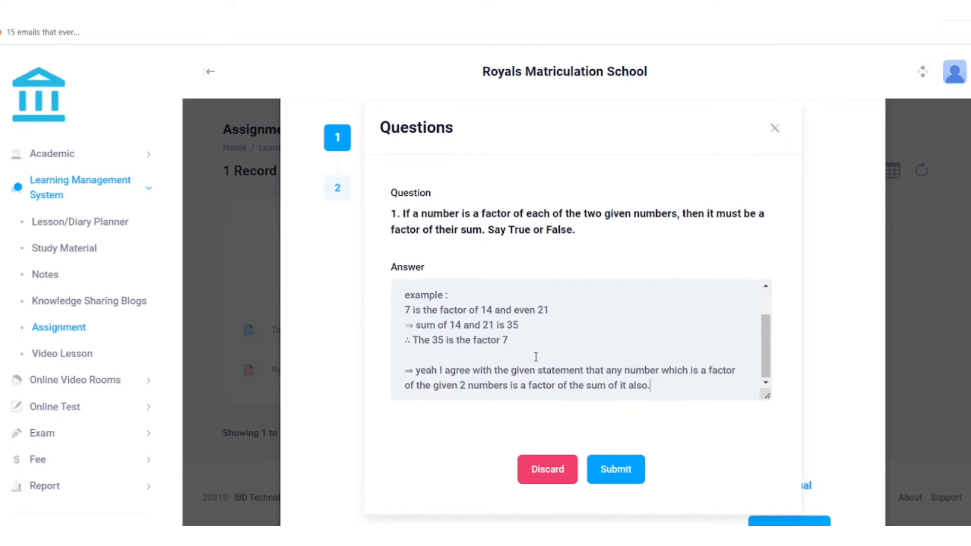
left_click(609, 470)
scroll(511, 293, "down", 5)
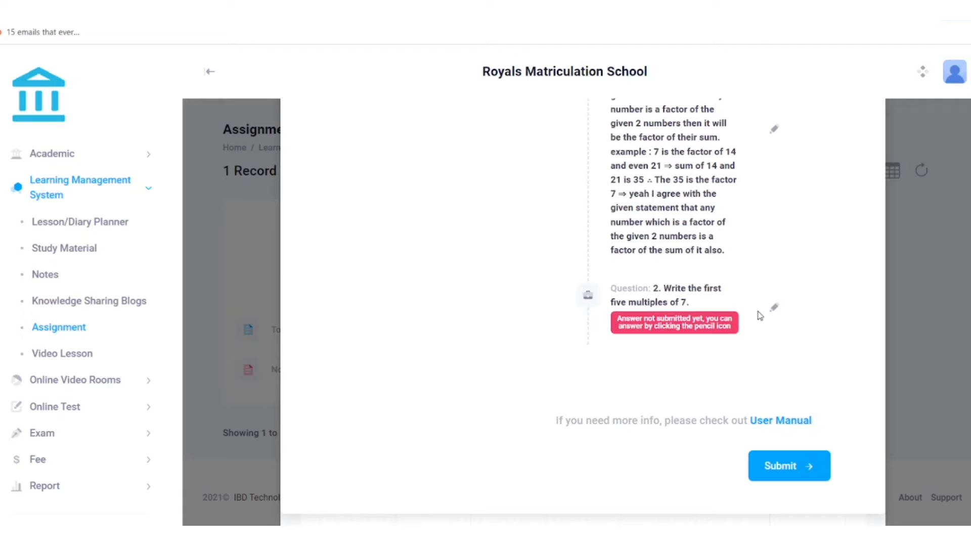
Answer question 2 with "Multiples of 7 = 7, 14, 21, 28, 35, 42, 49, 56, 63, 70,..." and submit that answer
left_click(774, 309)
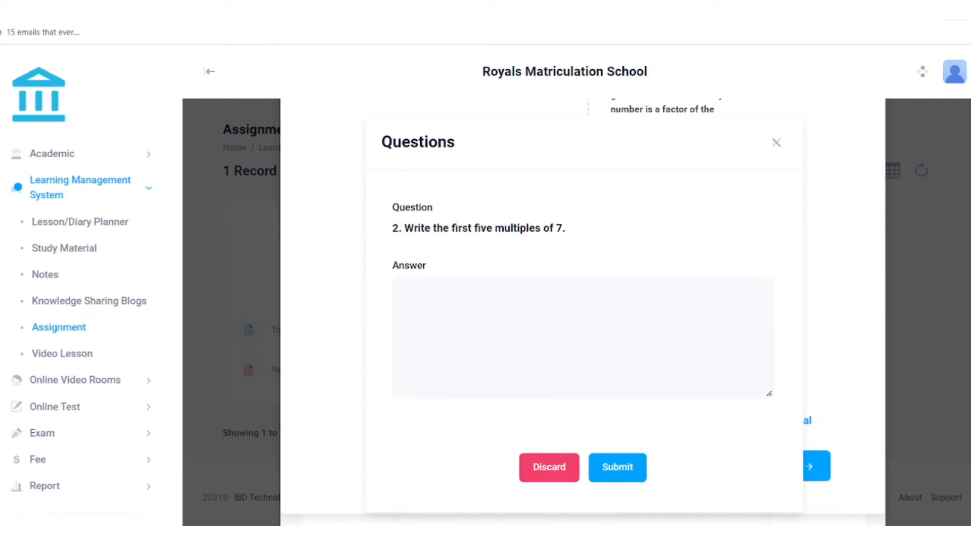
left_click_drag(404, 228, 565, 228)
left_click(468, 329)
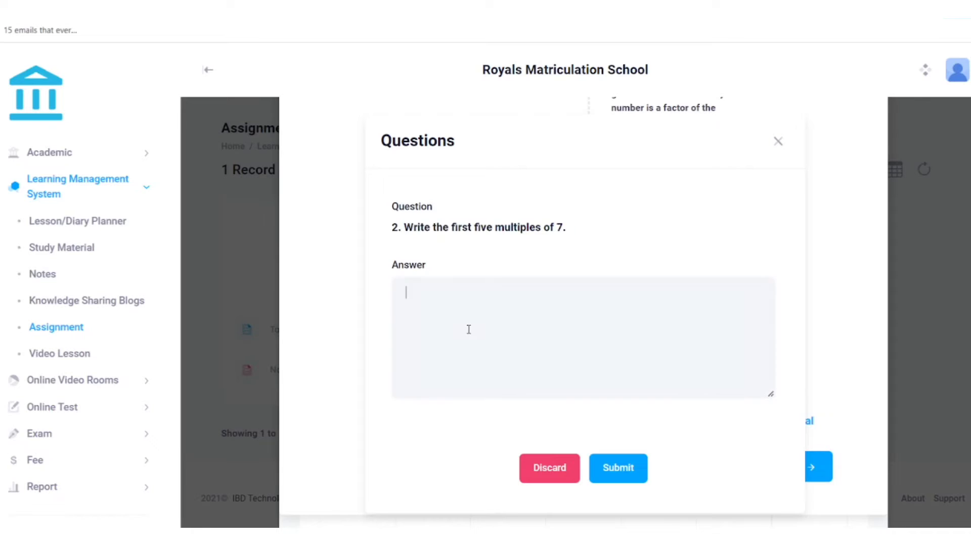
type("Multiples of 7 = 7, 14, 21, 28, 35, 42, 49, 56, 63, 70,...")
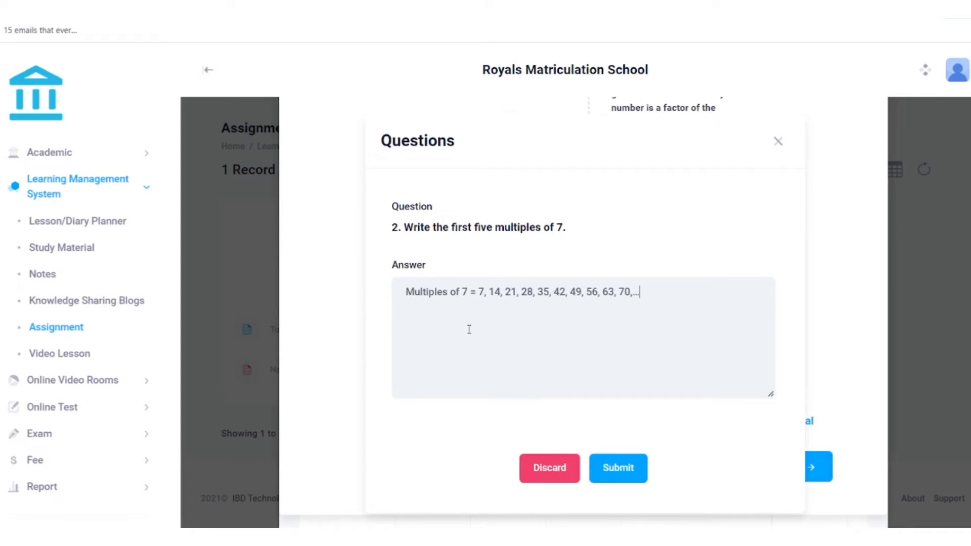
left_click(618, 465)
Review both submitted answers, reopening the question 1 answer for checking and closing it without changes
scroll(567, 334, "up", 3)
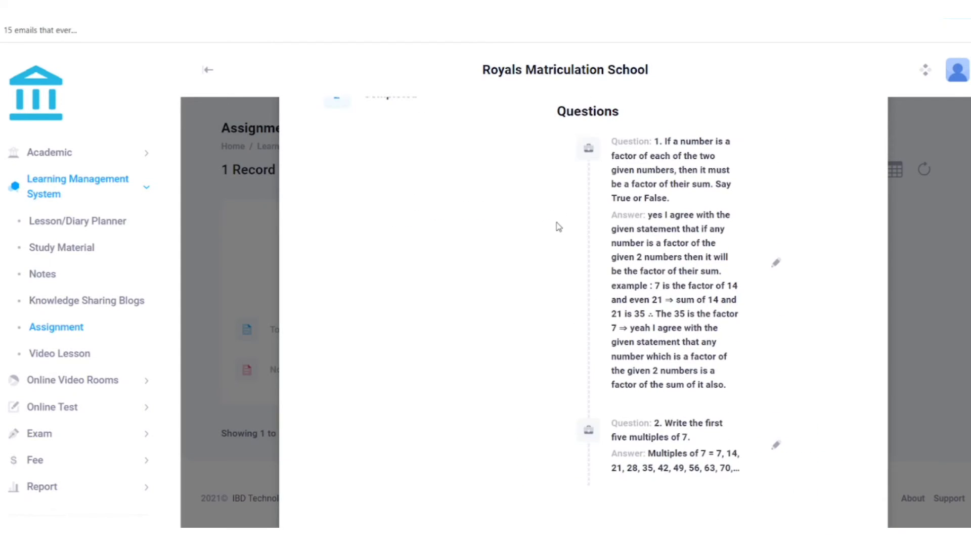
scroll(567, 244, "down", 3)
scroll(531, 341, "up", 3)
left_click(774, 266)
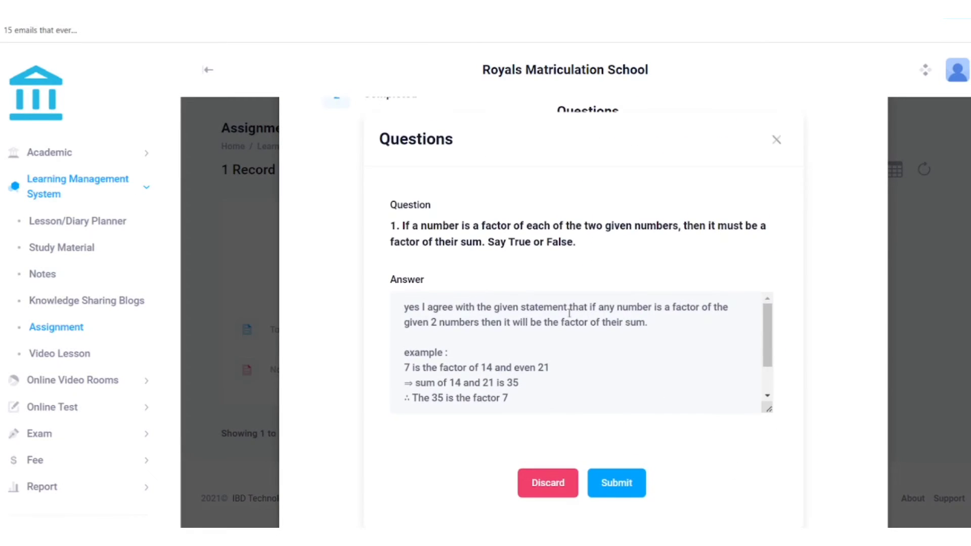
left_click(775, 140)
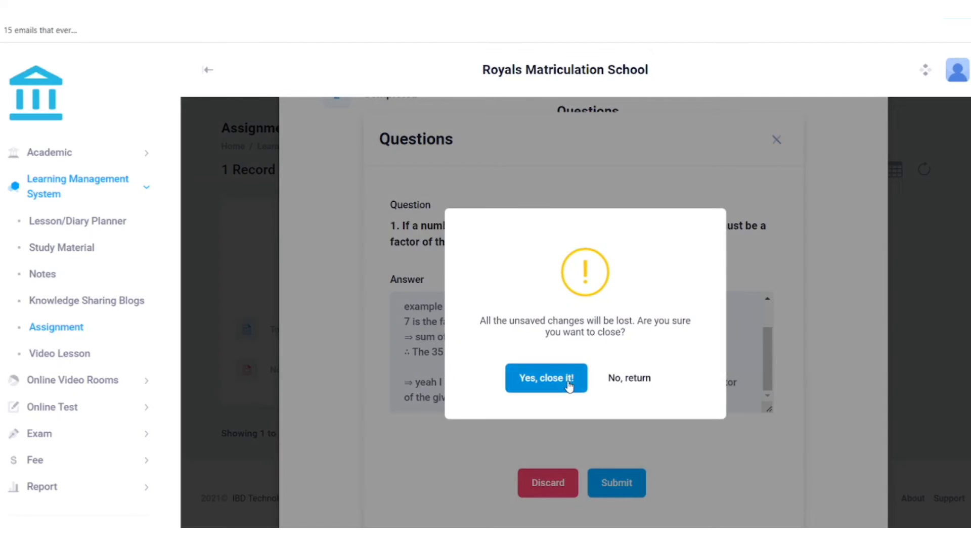
left_click(546, 377)
Submit the fully answered Maths assignment and return to the student's assignment list
scroll(630, 297, "down", 3)
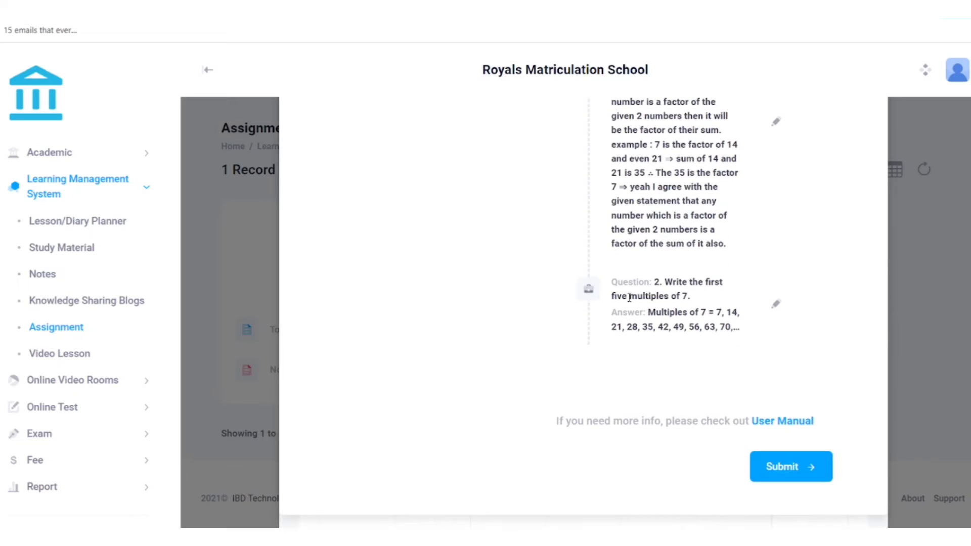
left_click(782, 464)
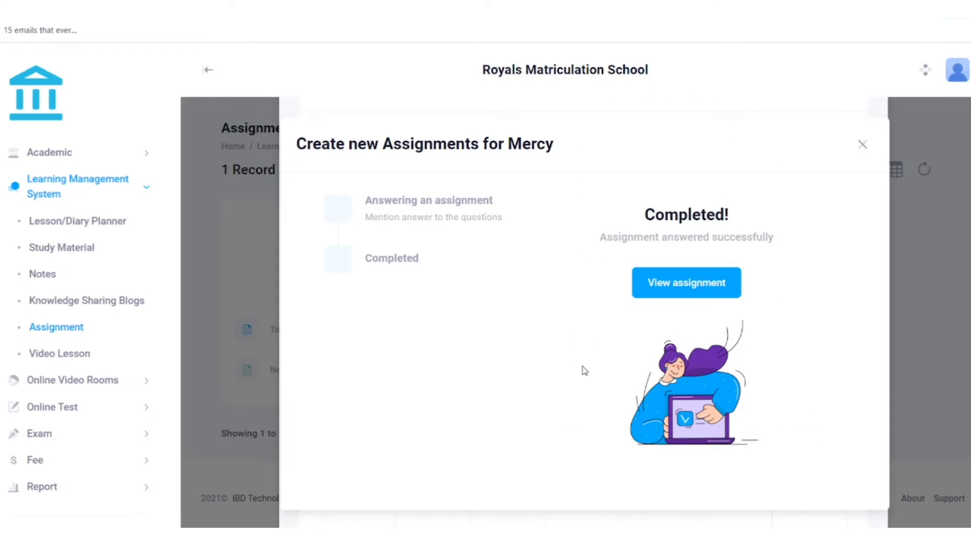
left_click(861, 146)
left_click(858, 149)
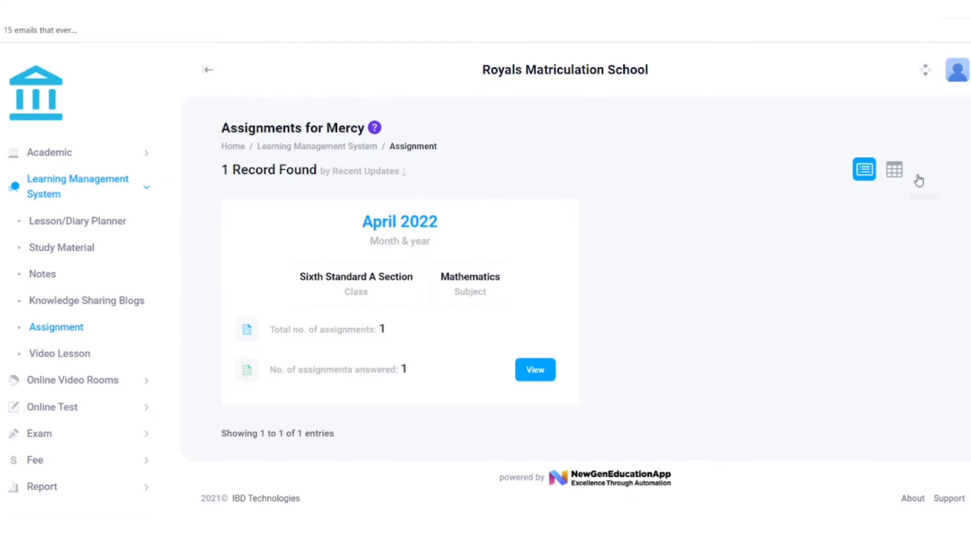
Refresh the assignment list and check the Maths Assignment due 16-04-2022 in the April 2022 calendar
left_click(919, 178)
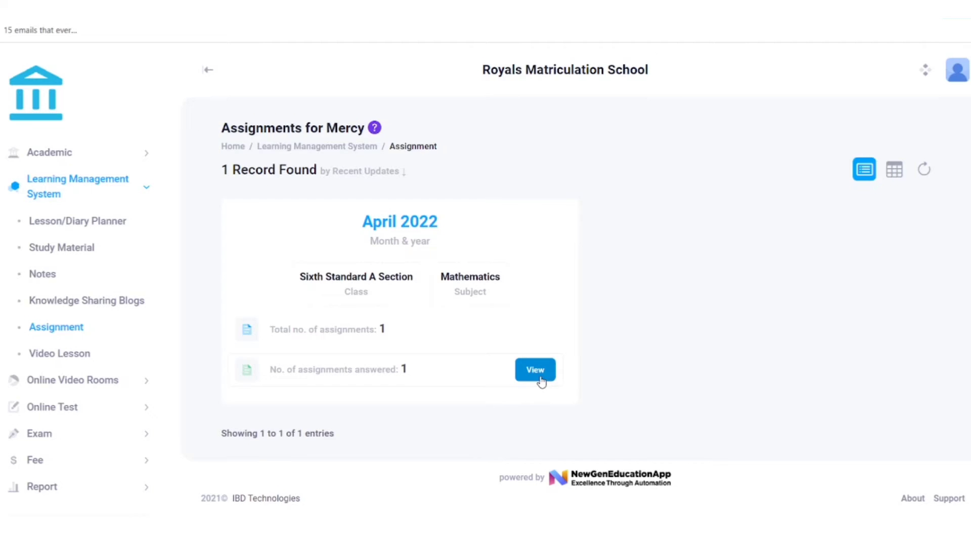
left_click(540, 374)
scroll(676, 283, "down", 3)
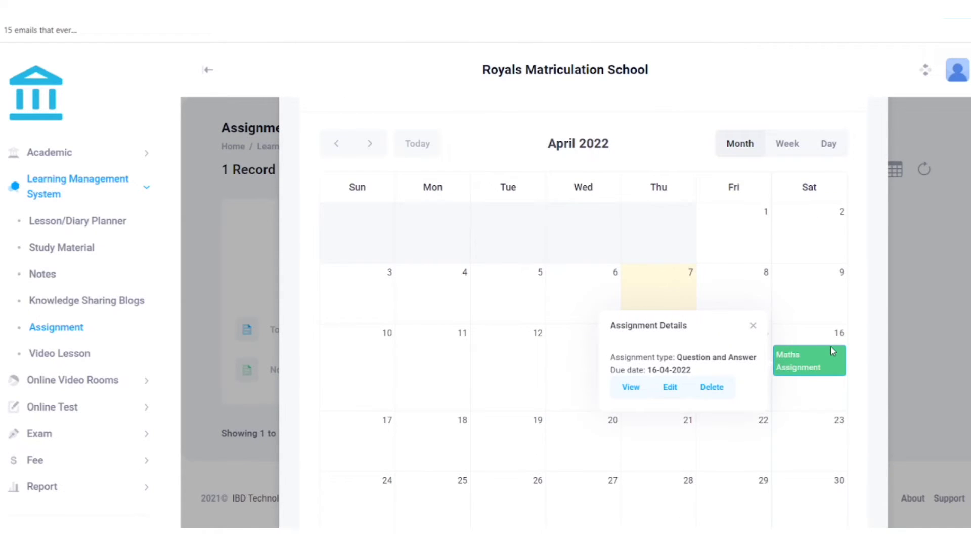
scroll(846, 307, "up", 3)
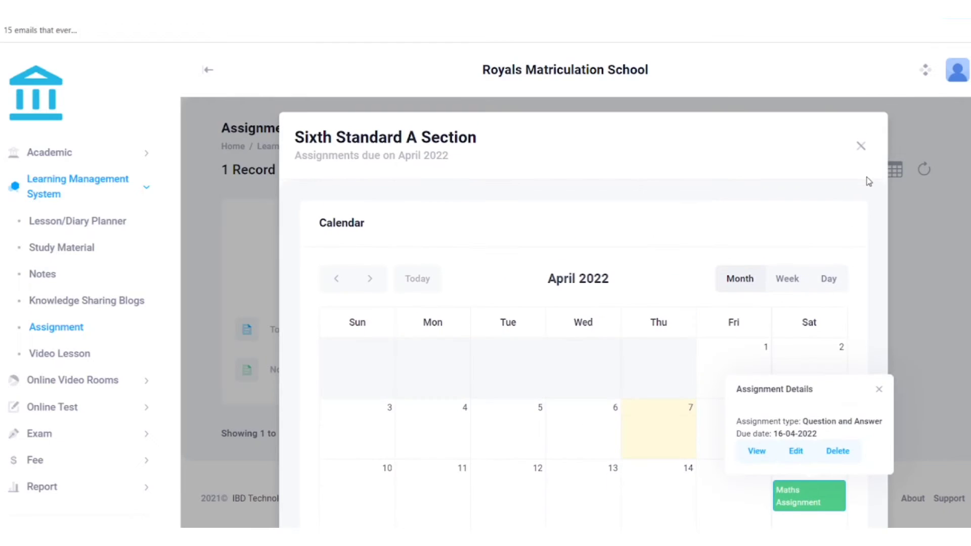
left_click(858, 146)
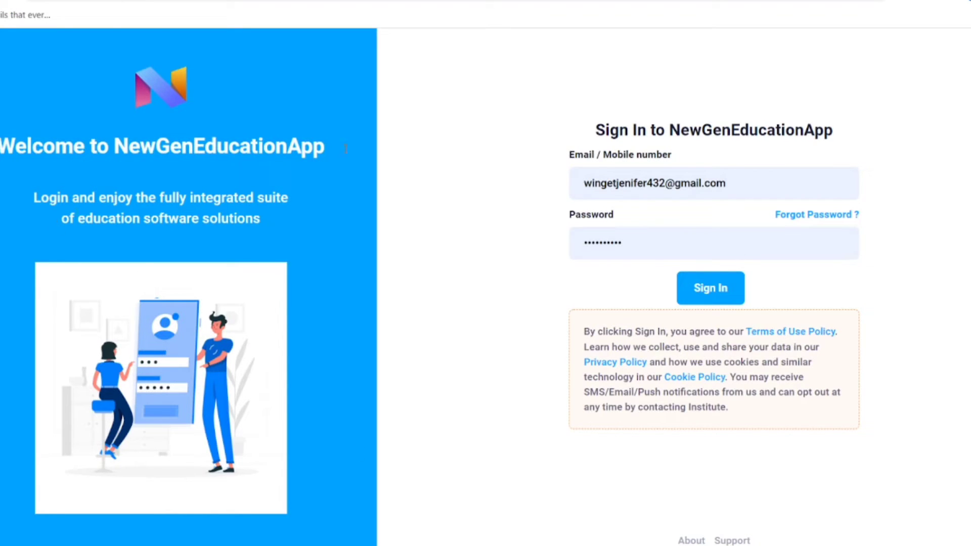
Sign in to NewGenEducationApp with the prefilled credentials and open Exam Configuration under Assessments & Insights
left_click(712, 286)
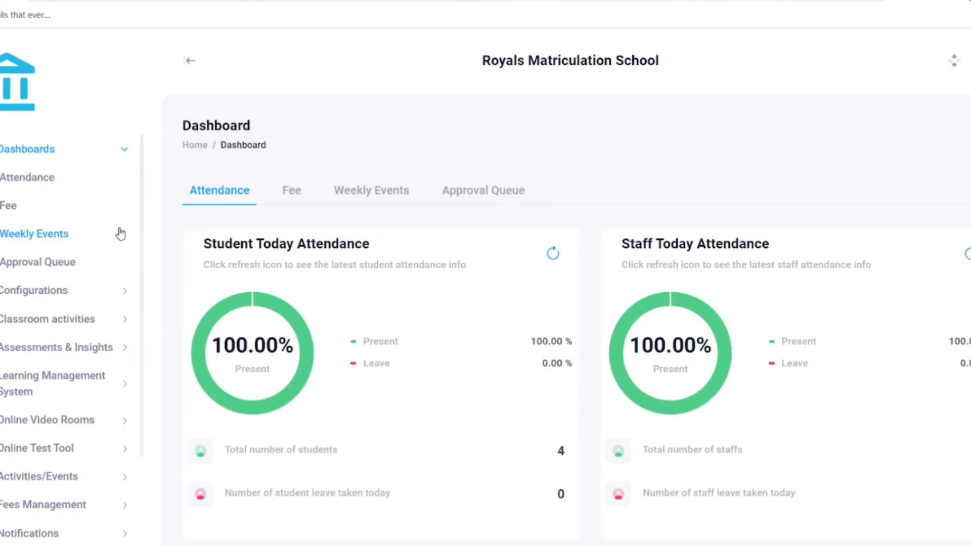
scroll(105, 221, "down", 3)
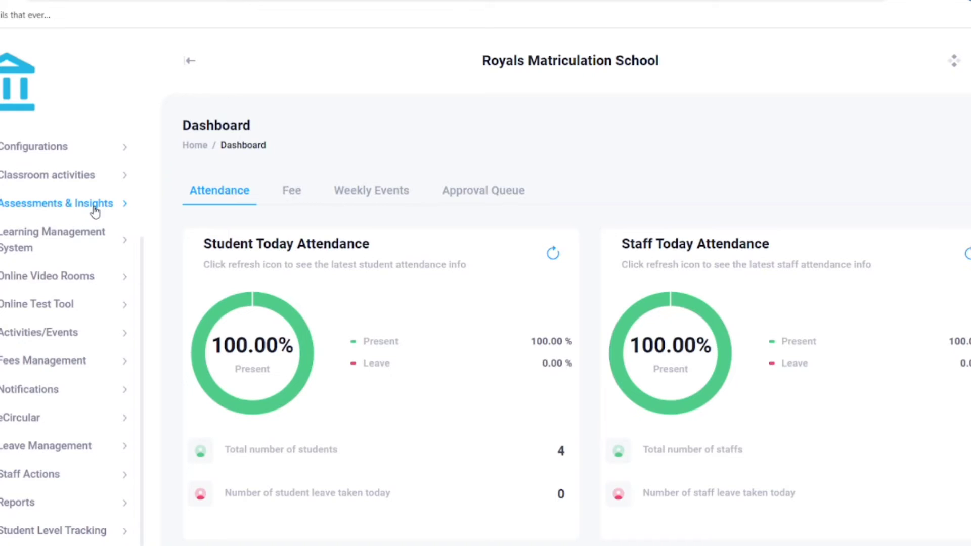
left_click(95, 211)
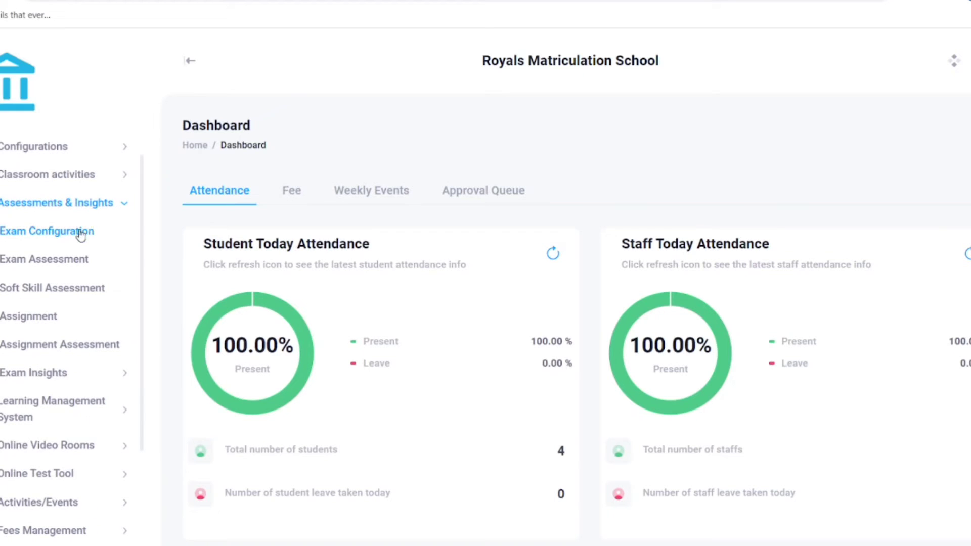
left_click(81, 234)
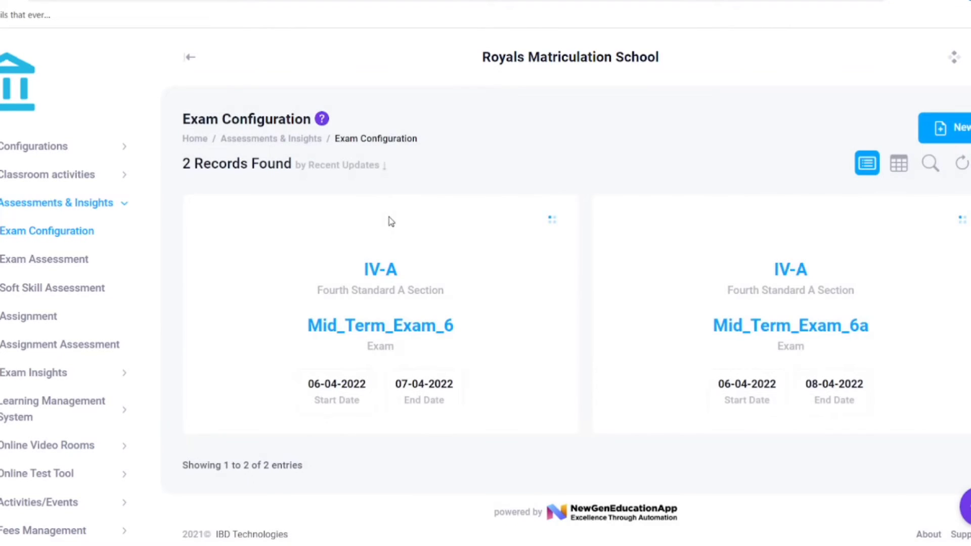
View the Mid_Term_Exam_6 configuration for class IV-A and review its subject schedule and grade details
left_click(550, 211)
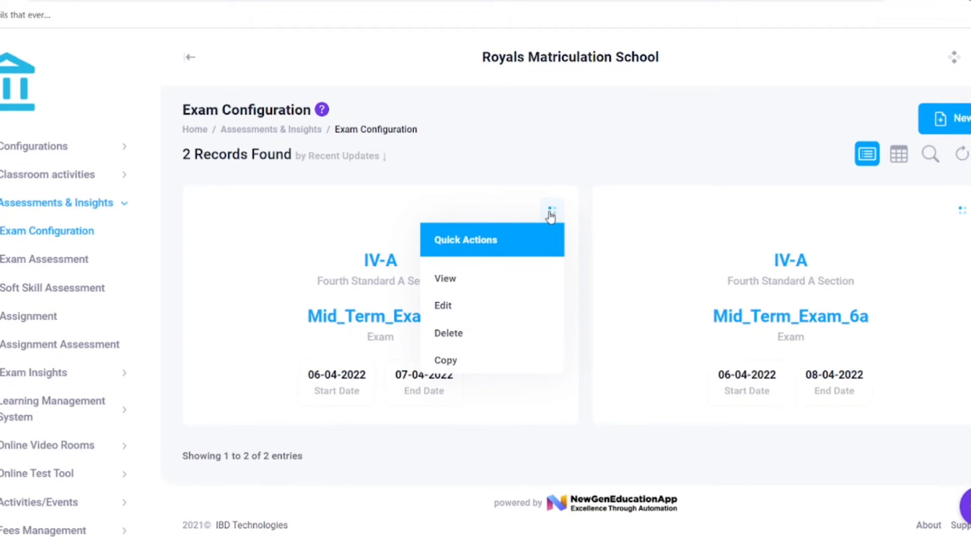
left_click(450, 281)
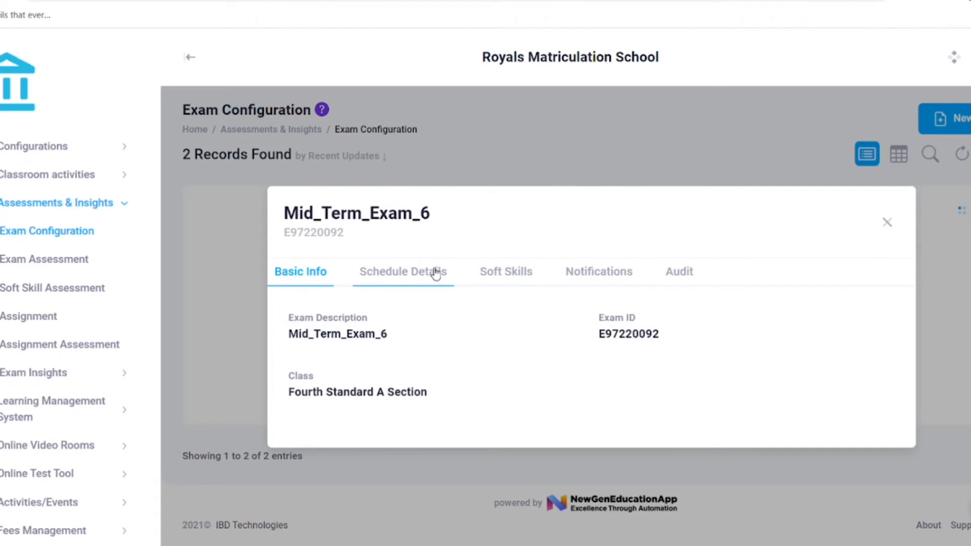
left_click(438, 272)
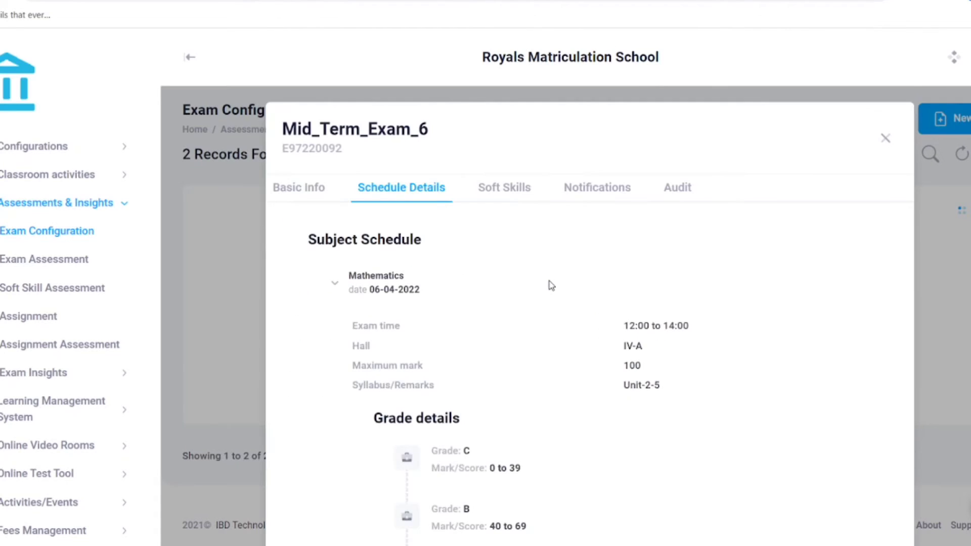
scroll(551, 284, "down", 4)
scroll(551, 285, "up", 5)
left_click(885, 138)
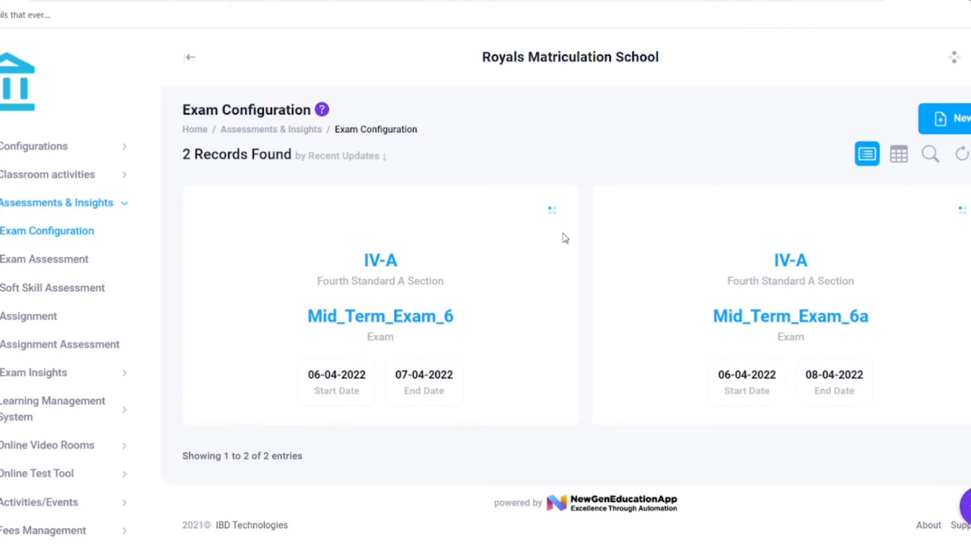
Open the Exam Assessment records and review the top, average and low marks for each subject
left_click(87, 263)
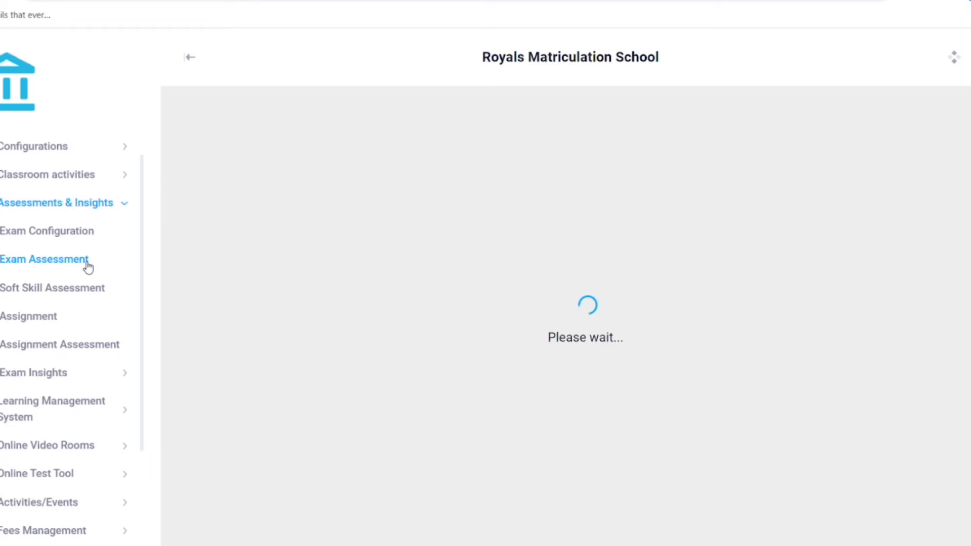
scroll(415, 285, "down", 10)
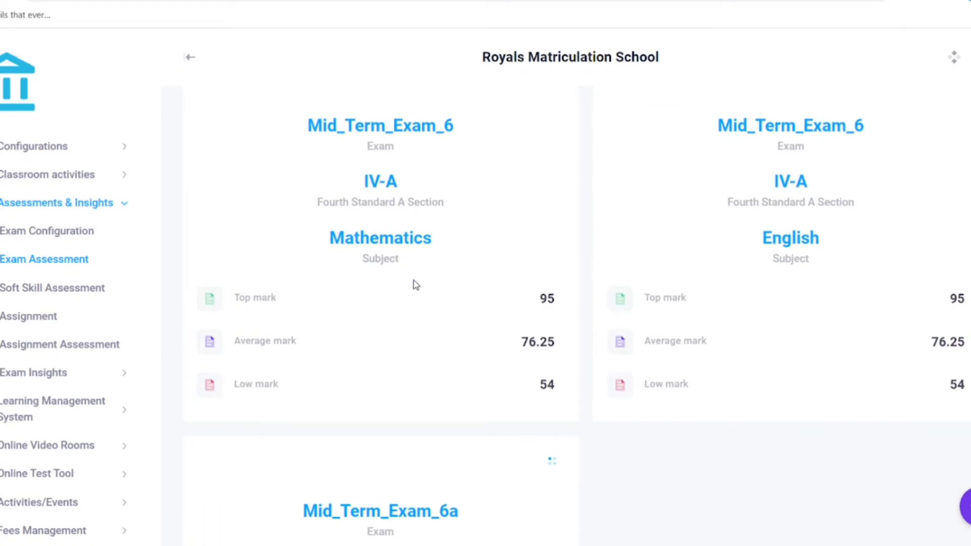
scroll(425, 314, "up", 10)
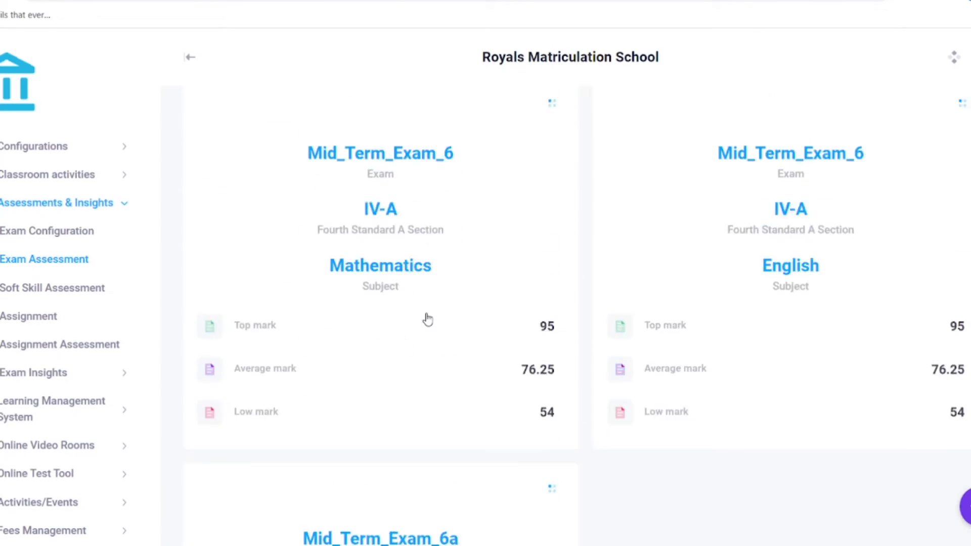
scroll(463, 279, "down", 3)
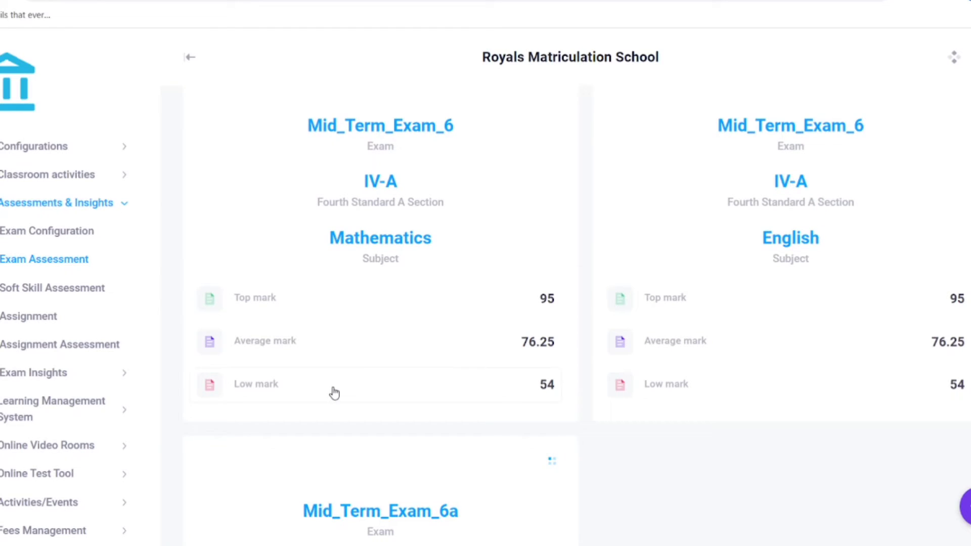
scroll(573, 292, "up", 1)
scroll(573, 292, "up", 2)
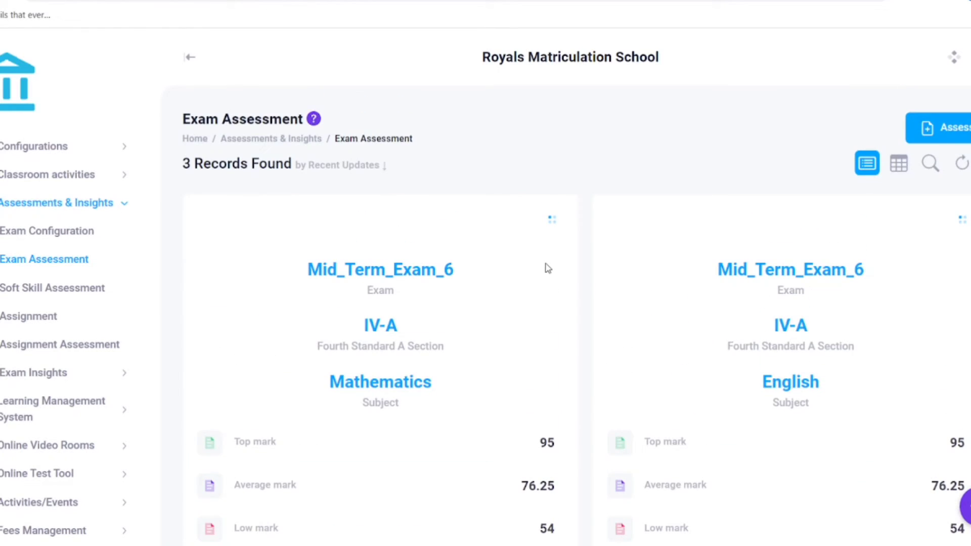
View the Mathematics assessment of Mid_Term_Exam_6 and review the students' marks and teacher feedback
left_click(553, 225)
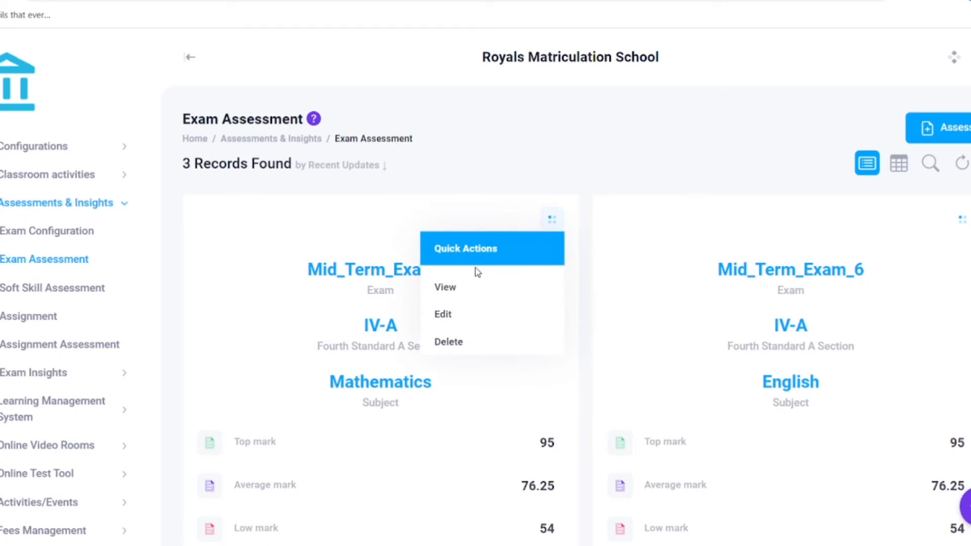
left_click(450, 291)
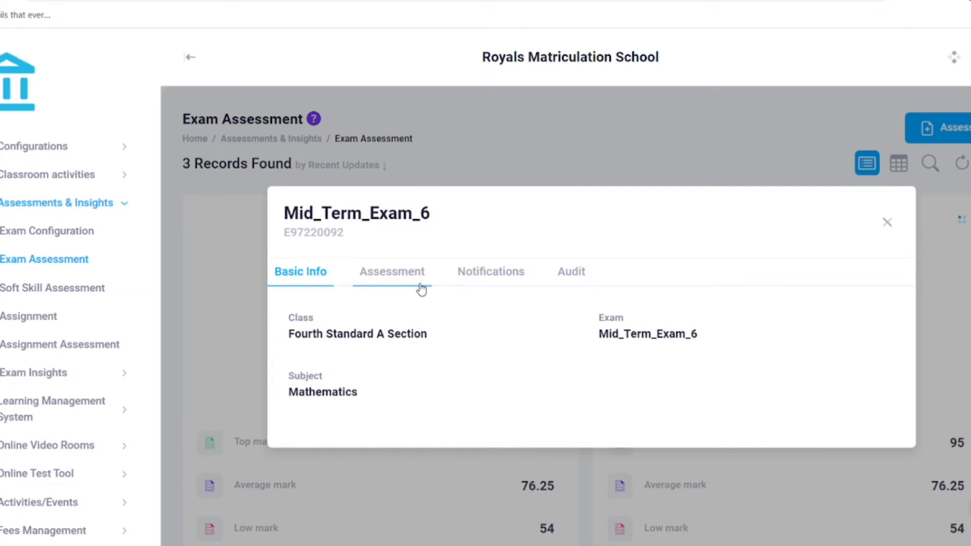
left_click(415, 284)
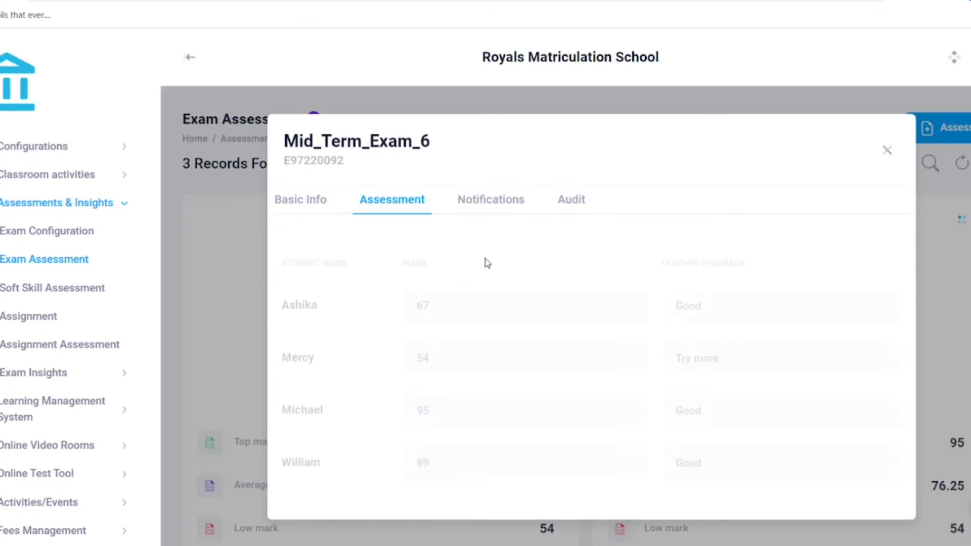
left_click_drag(491, 289, 493, 363)
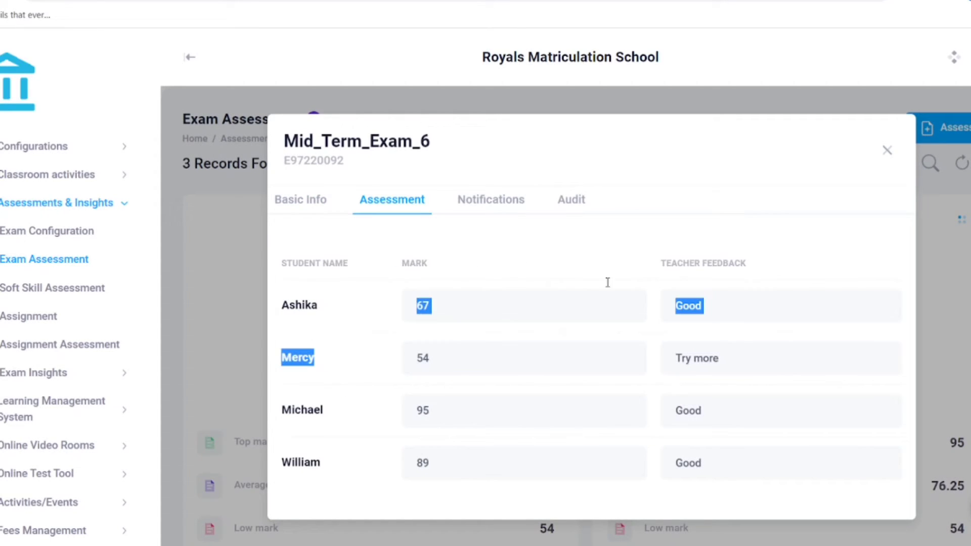
left_click(886, 150)
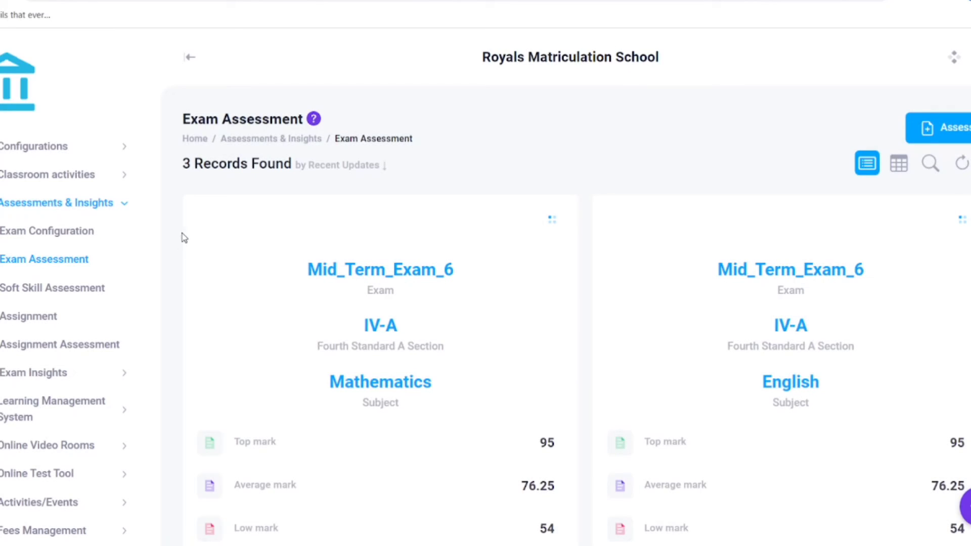
Open the Soft Skill Assessment for Mid_Term_Exam_6a and review each student's punctuality and discipline ratings
left_click(68, 292)
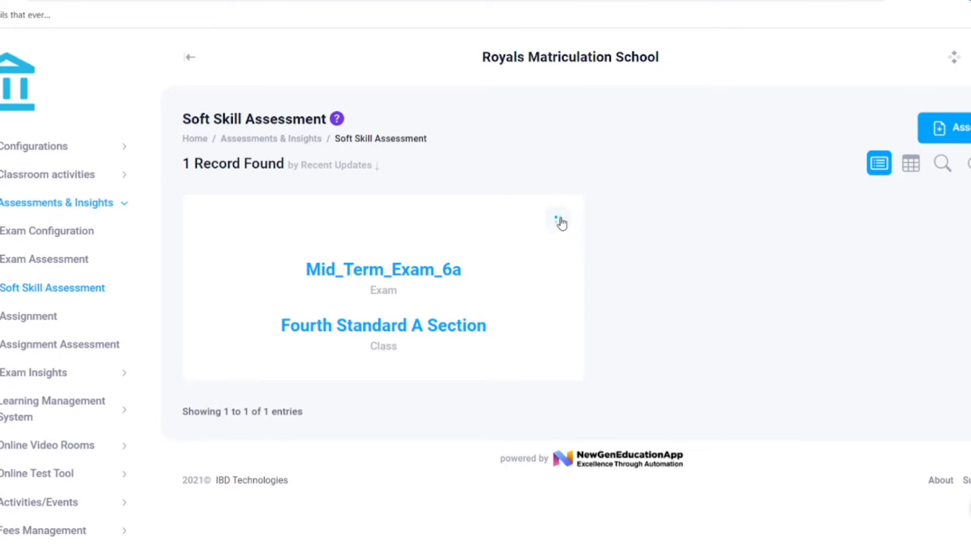
left_click(559, 222)
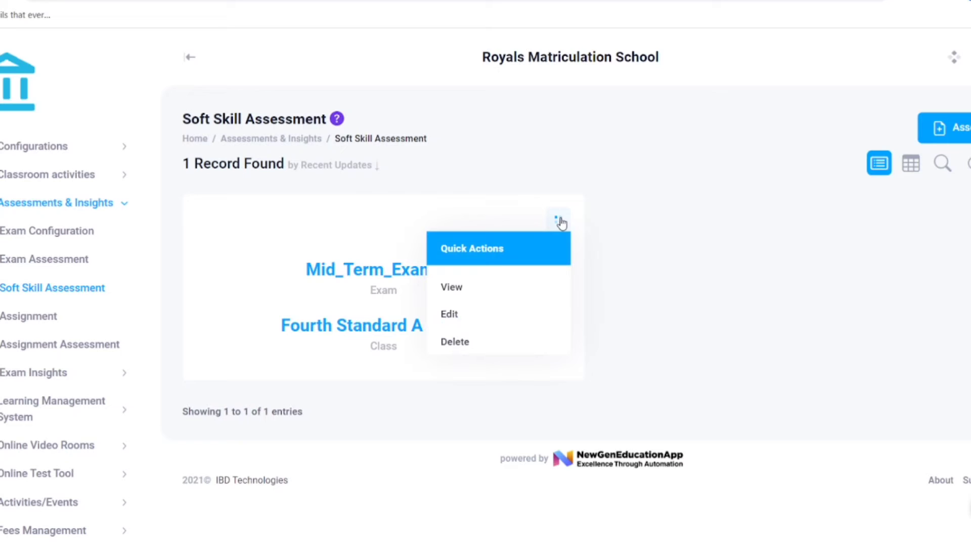
left_click(460, 292)
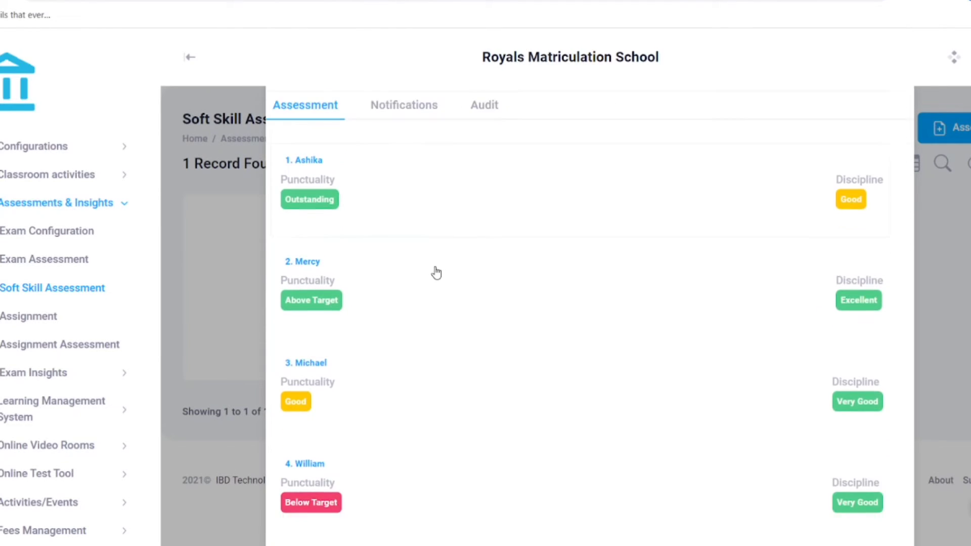
scroll(436, 273, "down", 1)
scroll(436, 273, "up", 2)
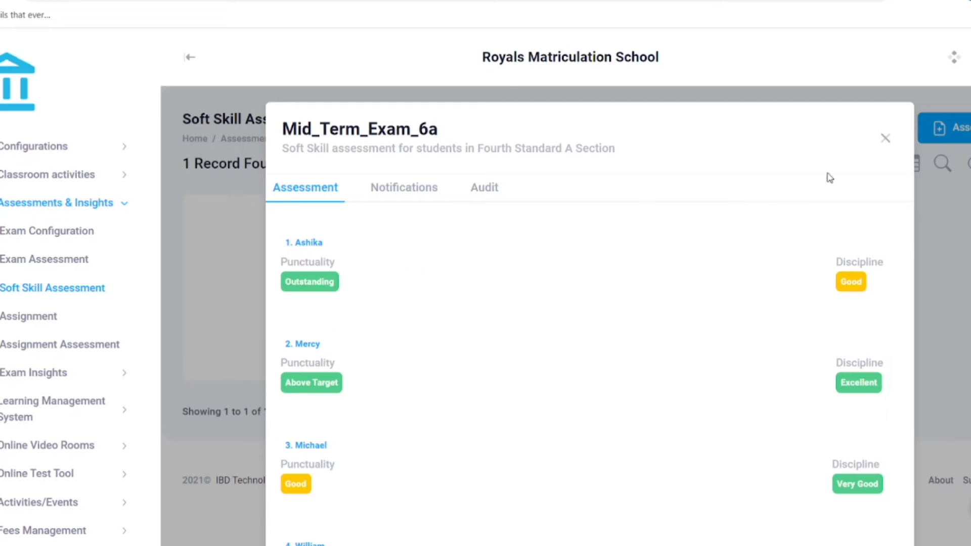
Open the April 2022 calendar of Mathematics assignments for Fourth Standard A Section
left_click(882, 139)
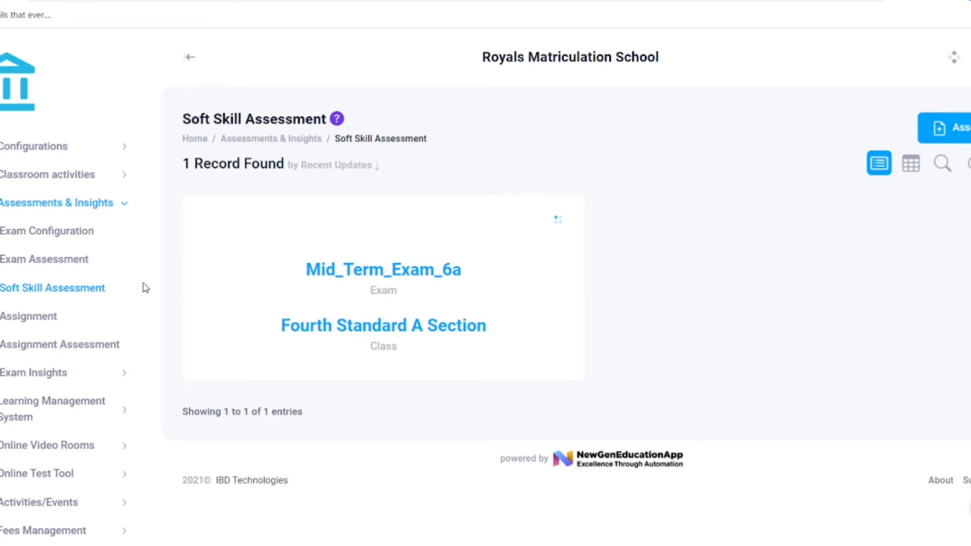
scroll(127, 276, "down", 2)
left_click(53, 247)
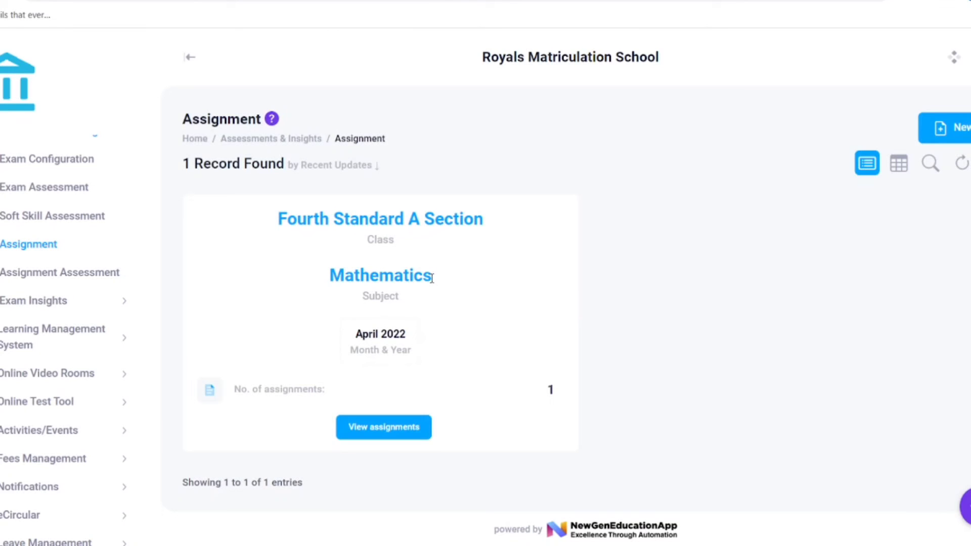
scroll(468, 228, "down", 1)
left_click(382, 398)
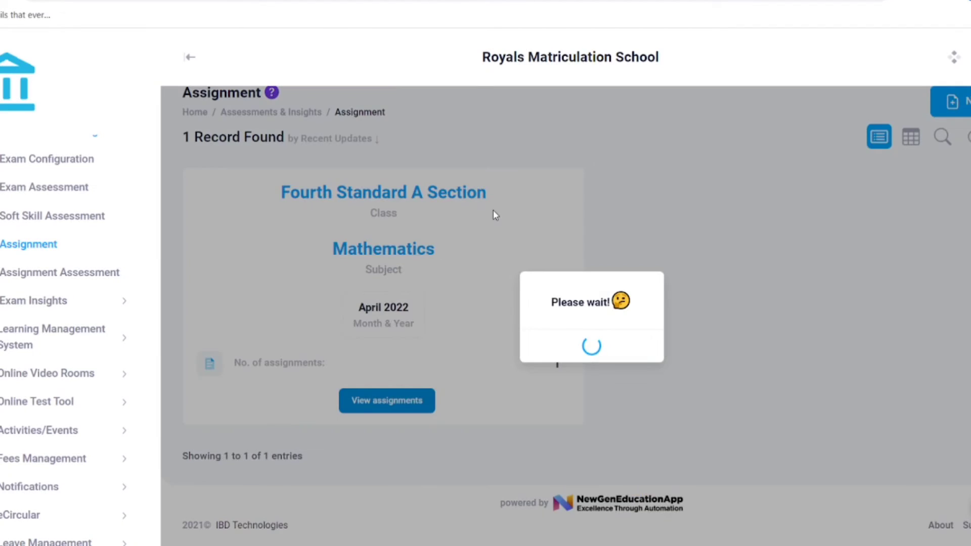
scroll(495, 214, "down", 3)
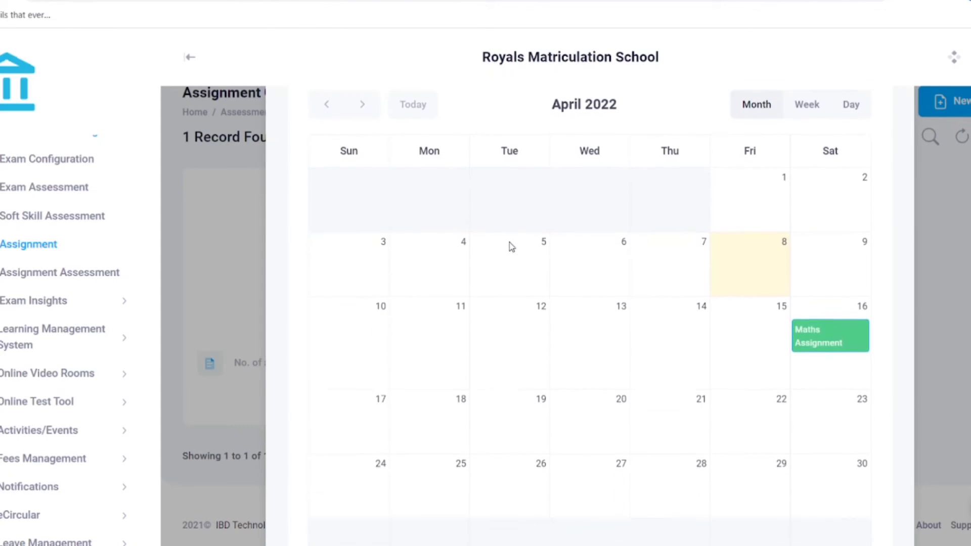
View the Maths Assignment scheduled on 16 April and review its instructions and question details
mouse_move(815, 299)
left_click(659, 324)
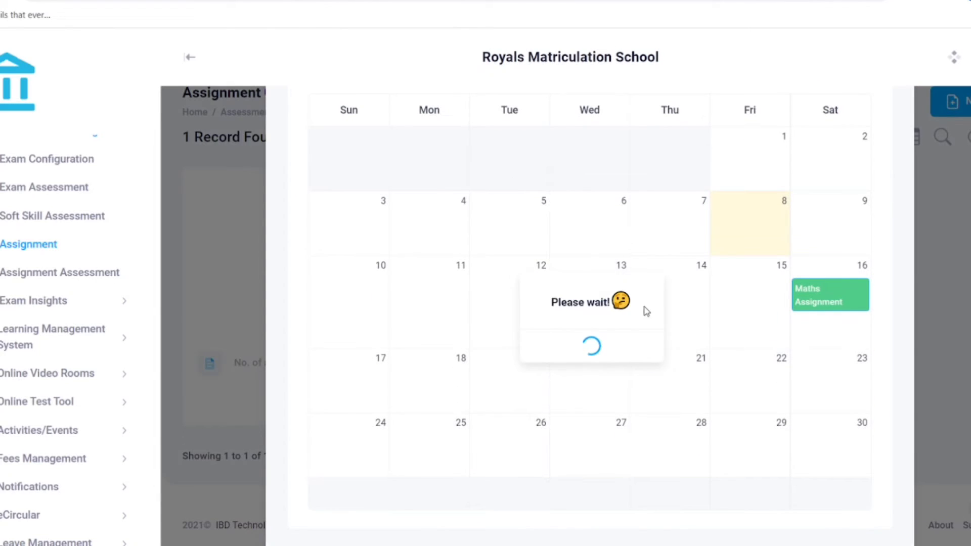
left_click(354, 283)
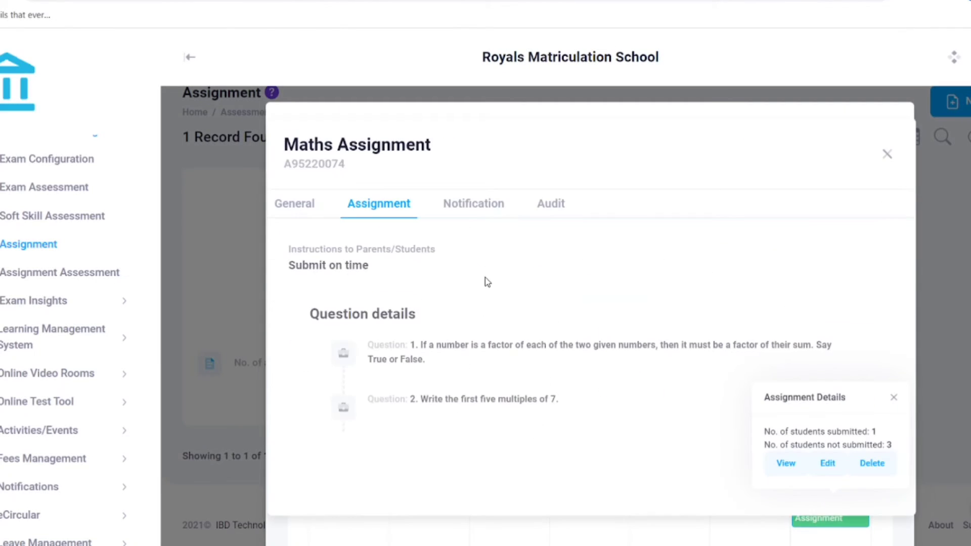
left_click(886, 154)
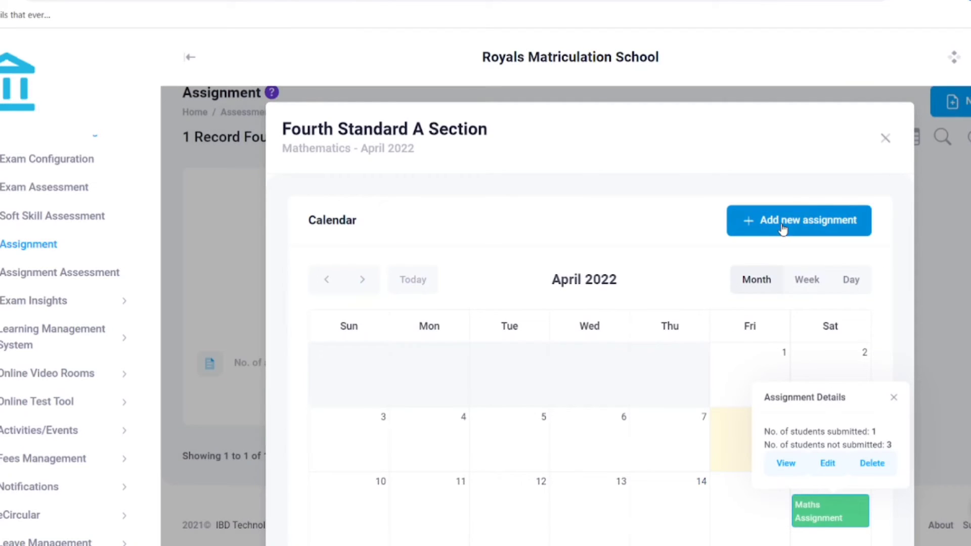
left_click(887, 140)
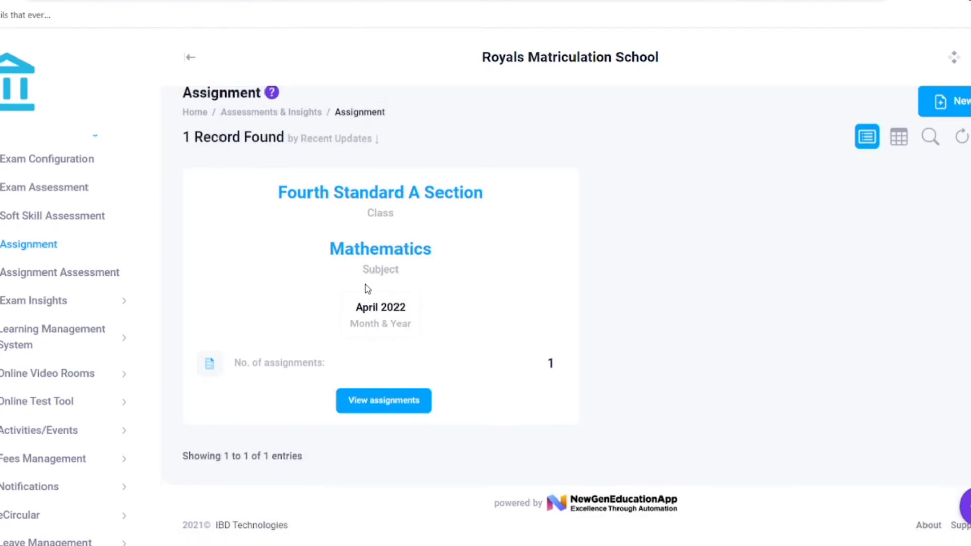
Open the Mathematics Assignment Assessment for Fourth Standard A Section and check how many students submitted and did not submit the Maths Assignment
left_click(63, 273)
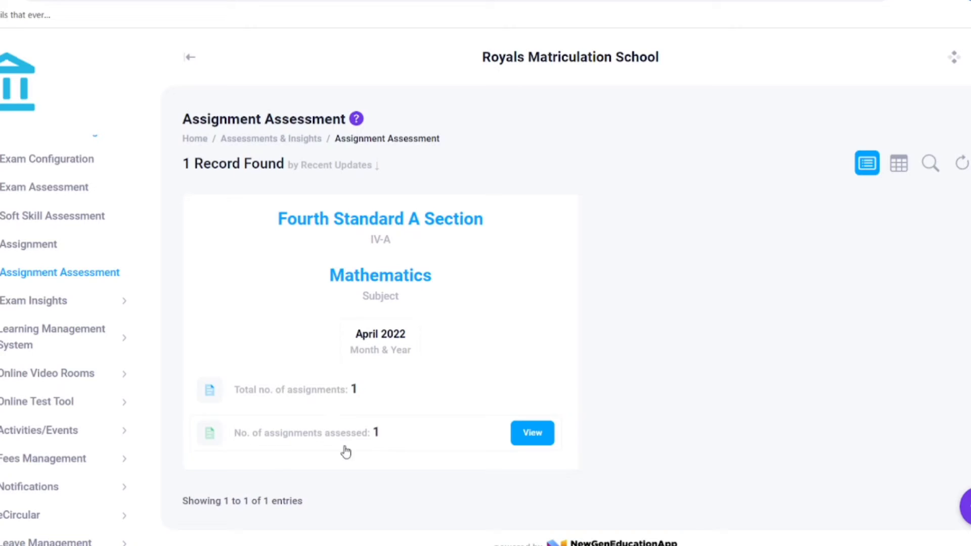
scroll(570, 317, "down", 1)
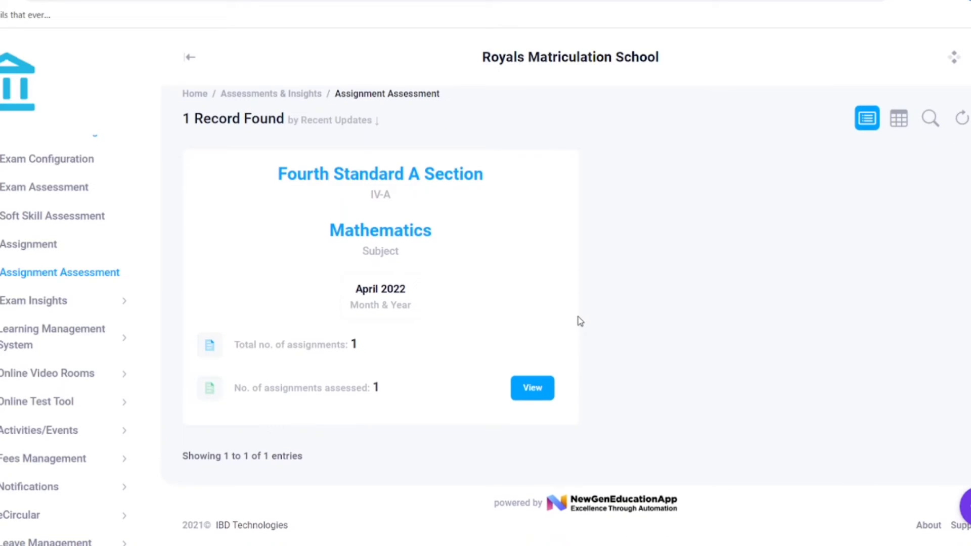
left_click(532, 387)
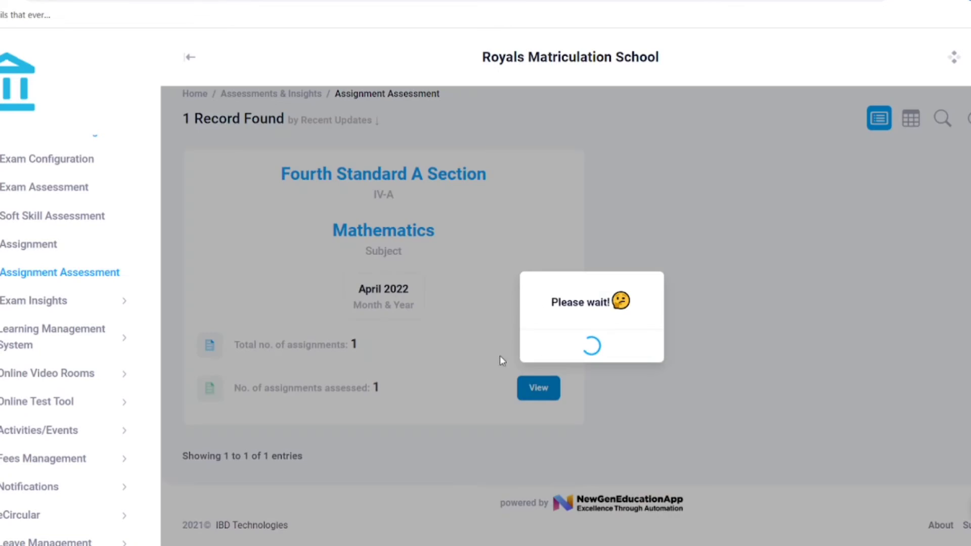
scroll(463, 302, "down", 1)
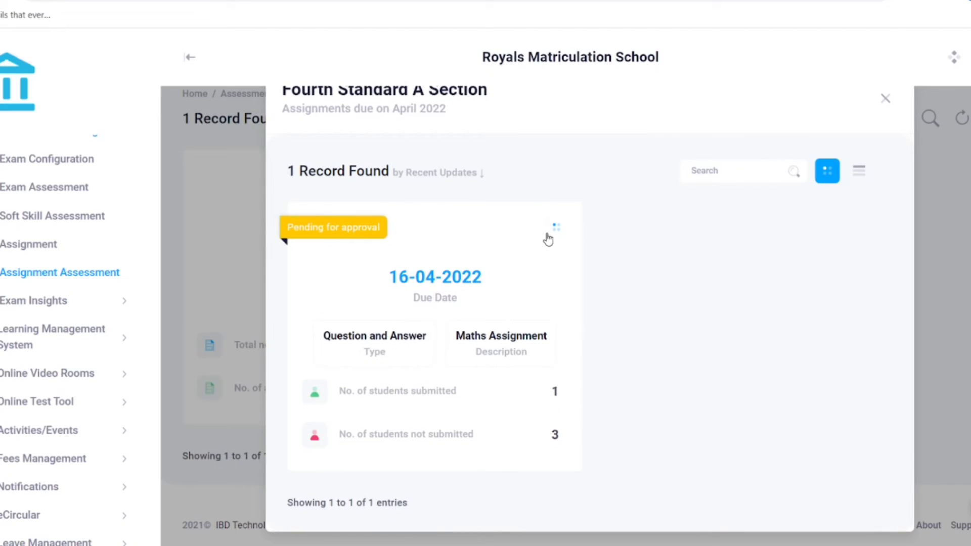
left_click_drag(342, 396, 448, 409)
left_click(489, 400)
left_click_drag(353, 438, 454, 453)
left_click(508, 410)
scroll(533, 347, "up", 1)
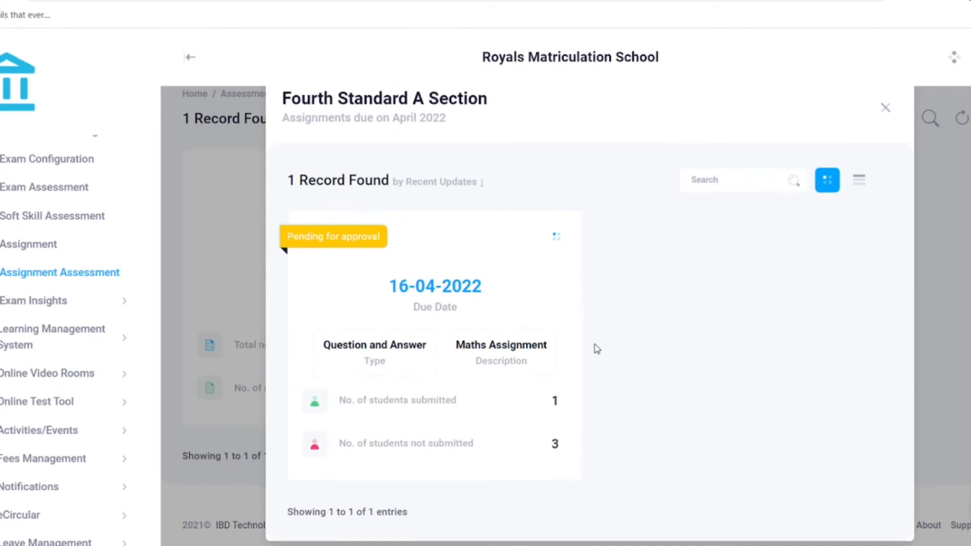
left_click(884, 139)
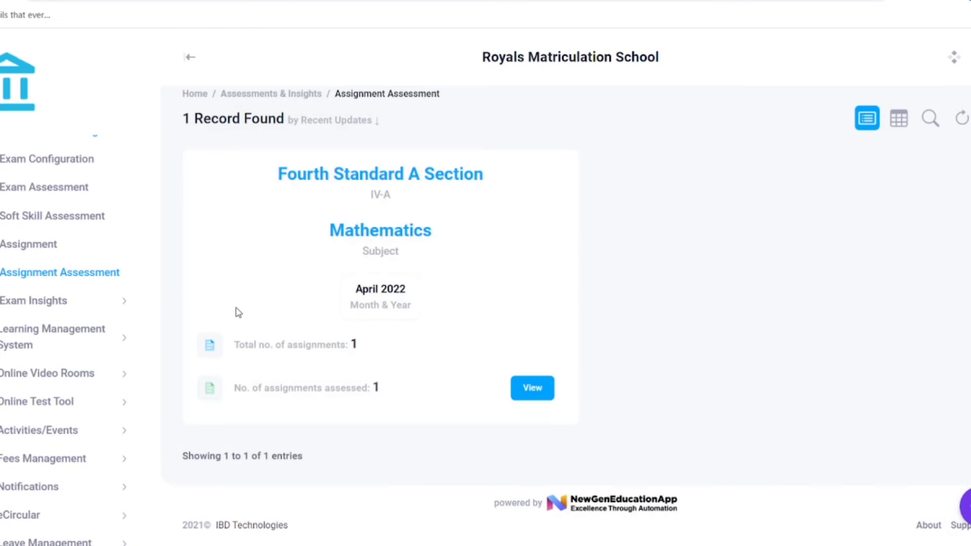
Get the class exam insights for IV-A and show the Grade Analysis for English
left_click(50, 302)
scroll(31, 298, "down", 2)
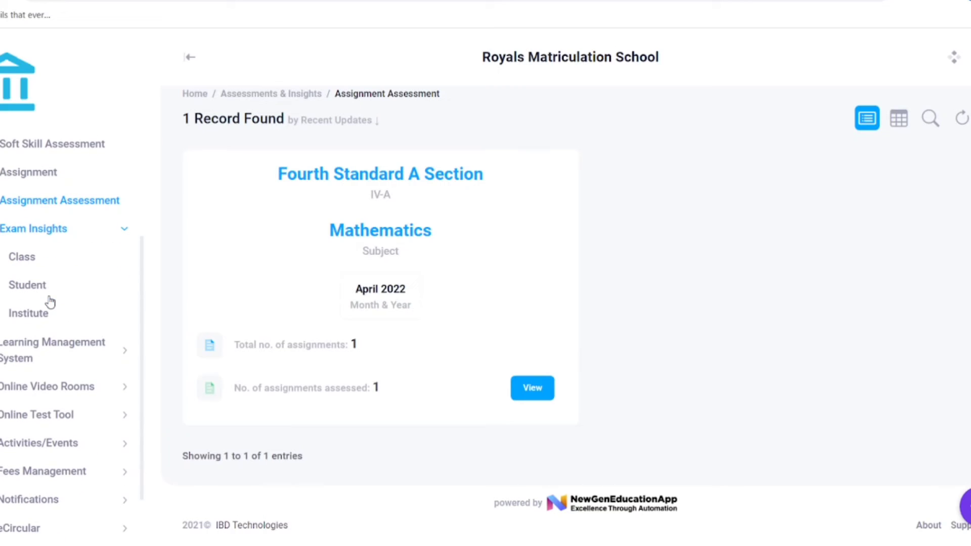
left_click(21, 258)
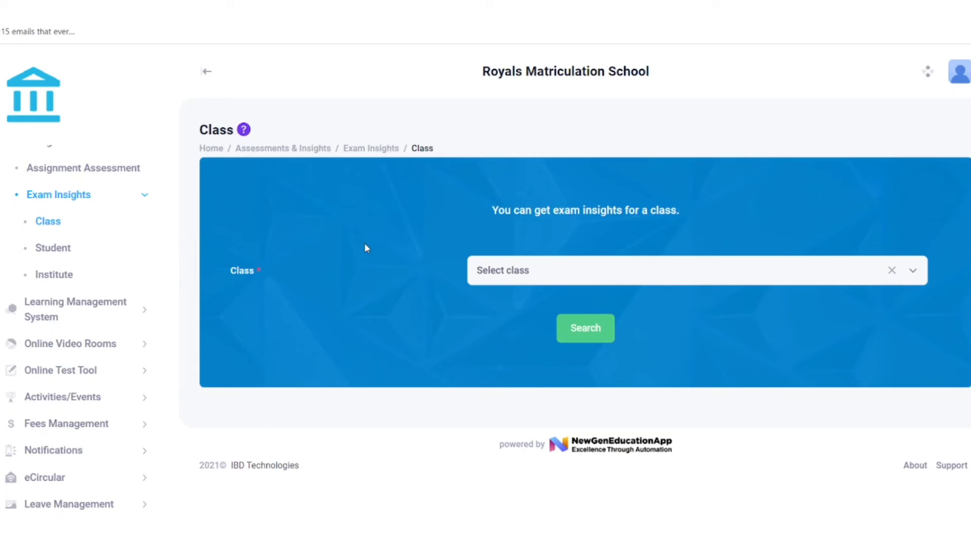
left_click(521, 281)
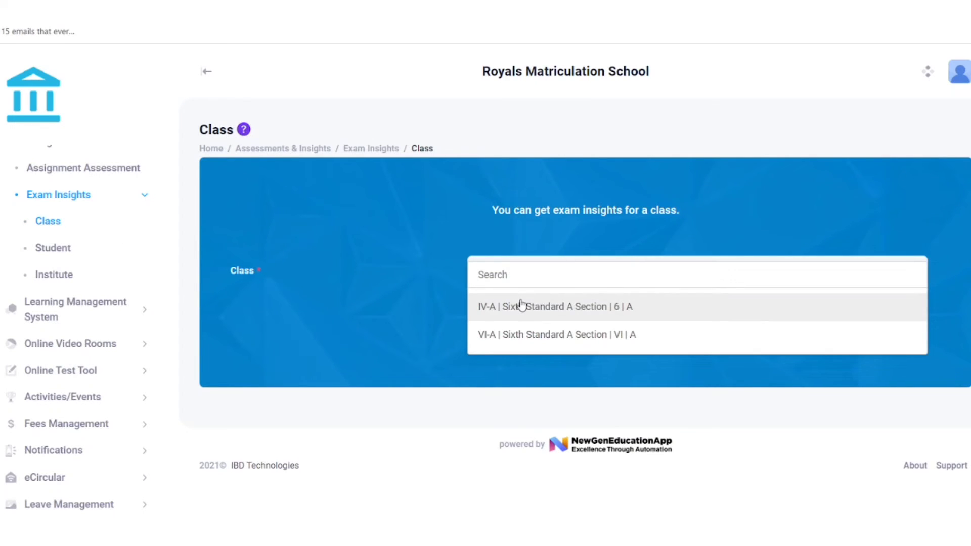
left_click(521, 306)
left_click(566, 332)
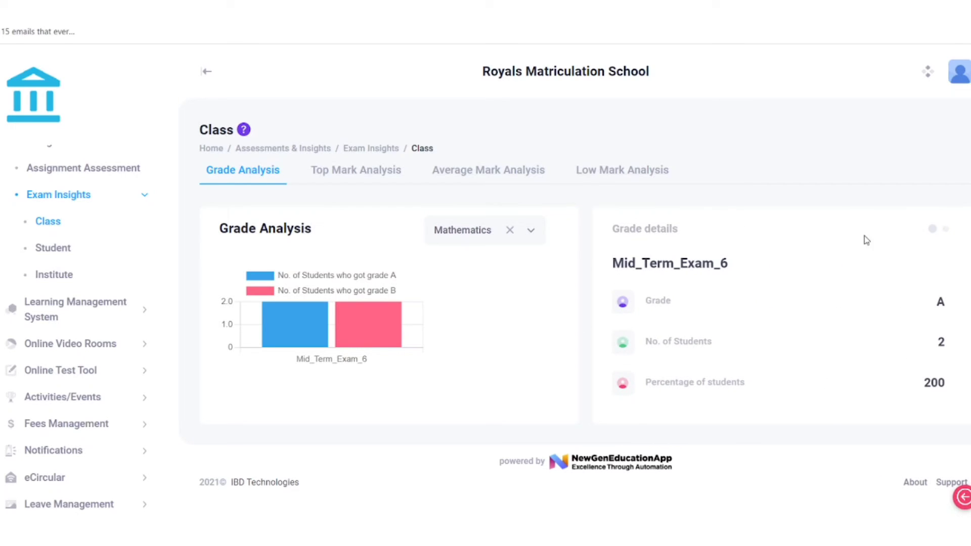
left_click(458, 240)
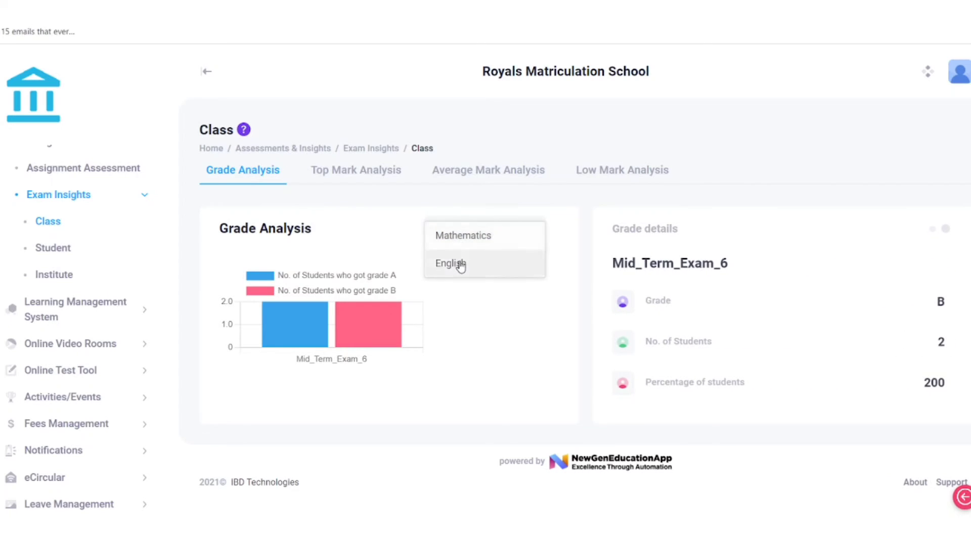
left_click(459, 263)
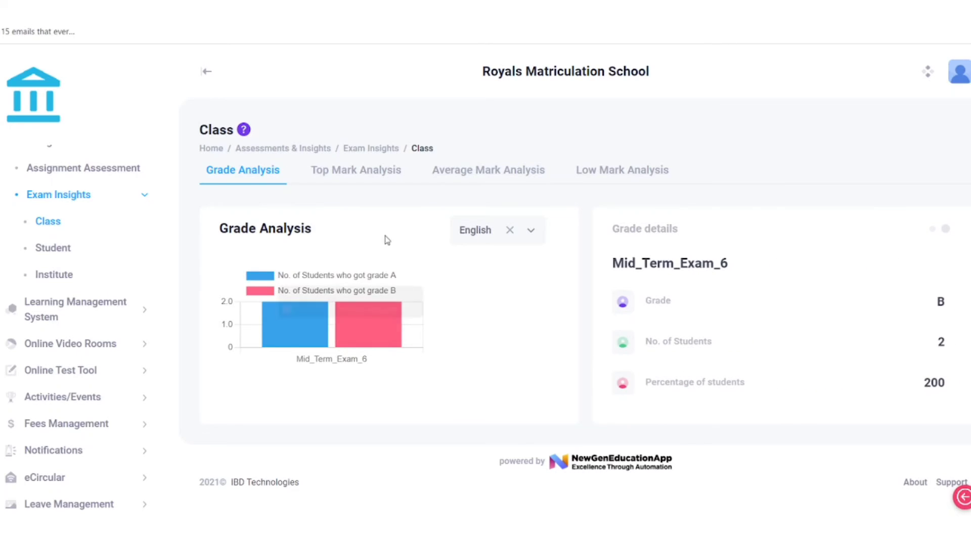
Review the class's top, average and low mark analyses for Mathematics in Mid_Term_Exam_6
left_click(375, 167)
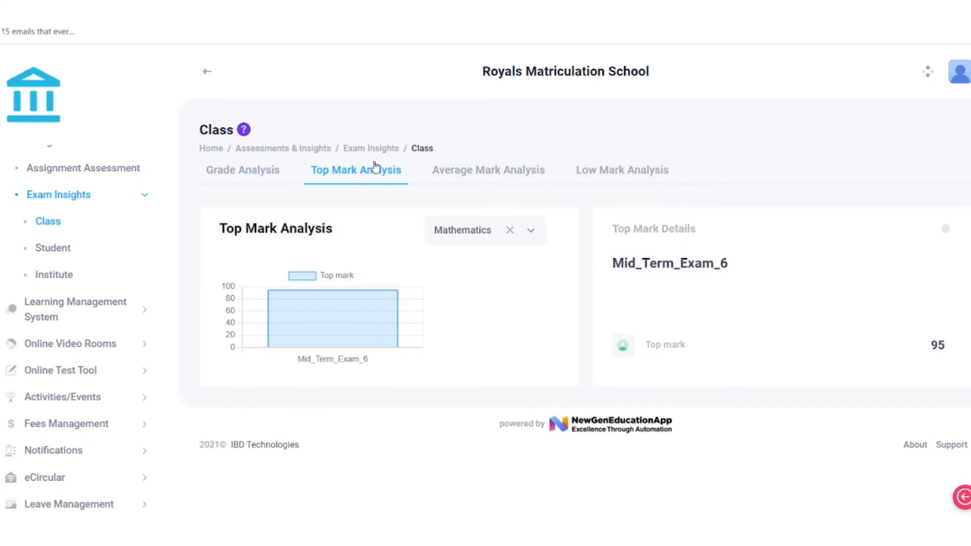
left_click(493, 181)
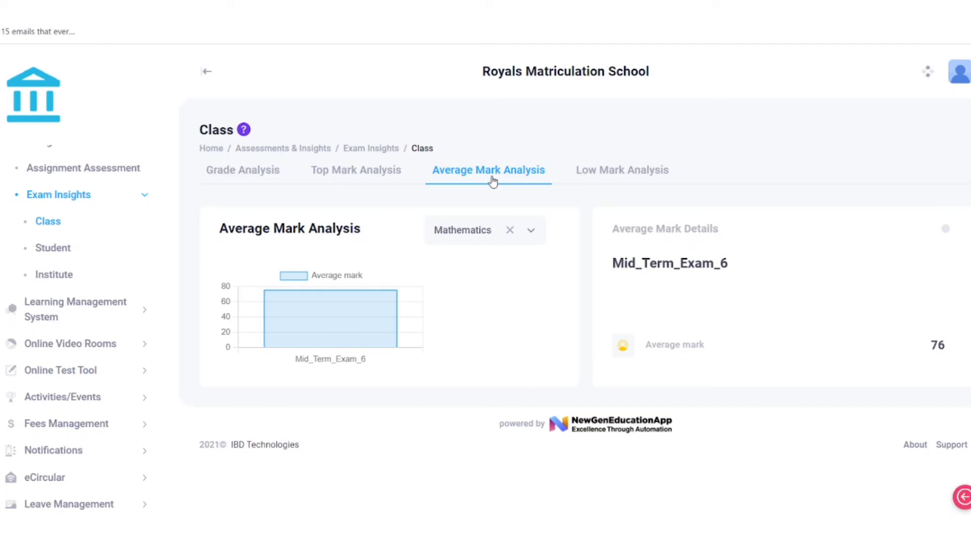
left_click(660, 188)
mouse_move(351, 288)
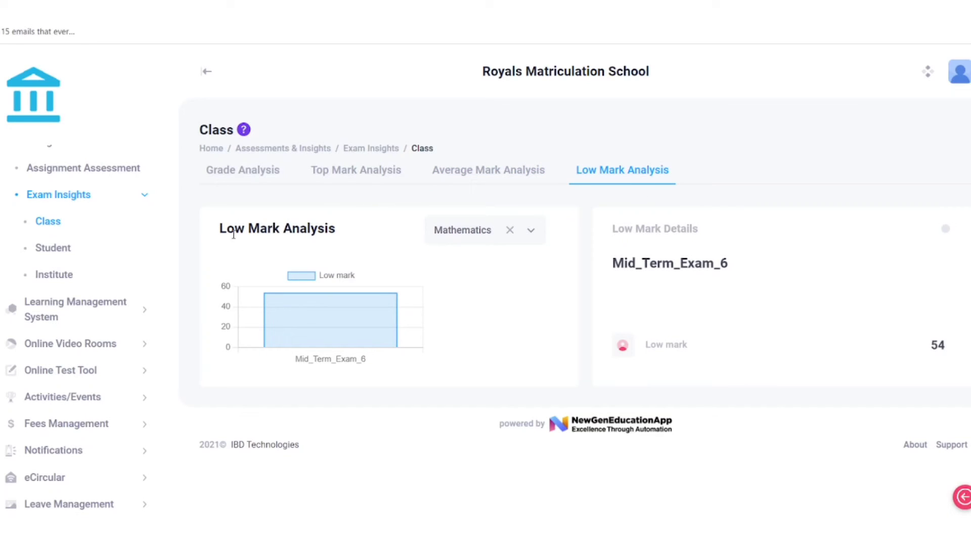
Get the student exam insights for the third listed student and review the Mark Analysis and Mark Details
left_click(62, 248)
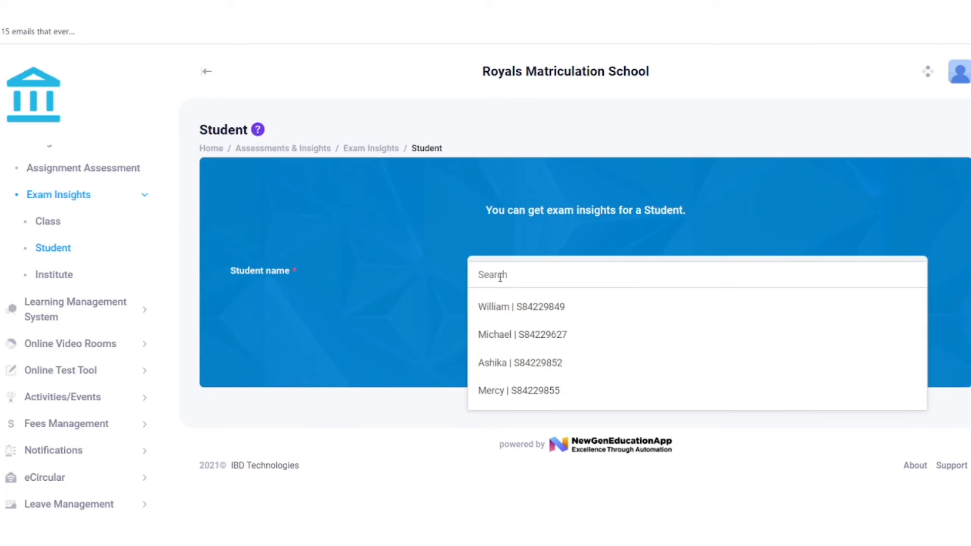
left_click(498, 365)
left_click(585, 334)
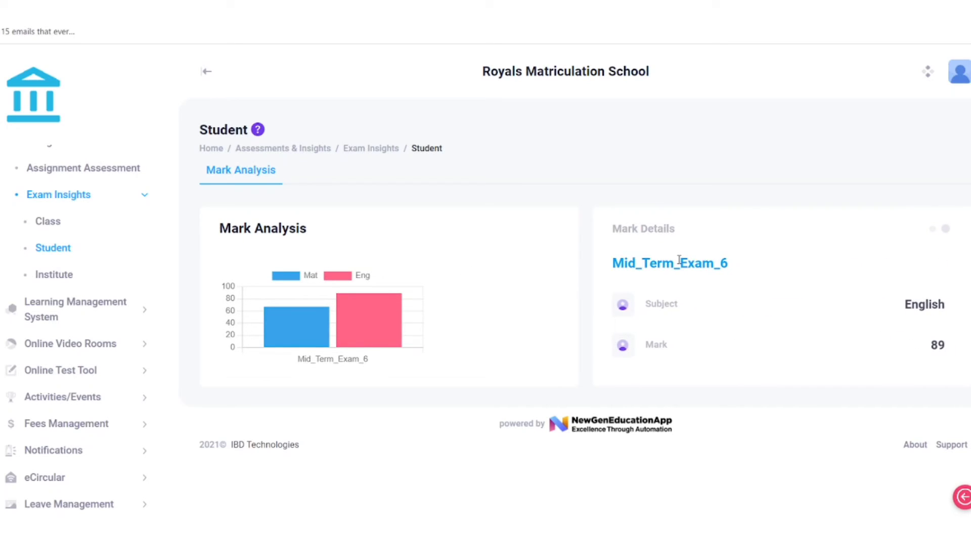
left_click_drag(620, 232, 703, 225)
left_click(617, 167)
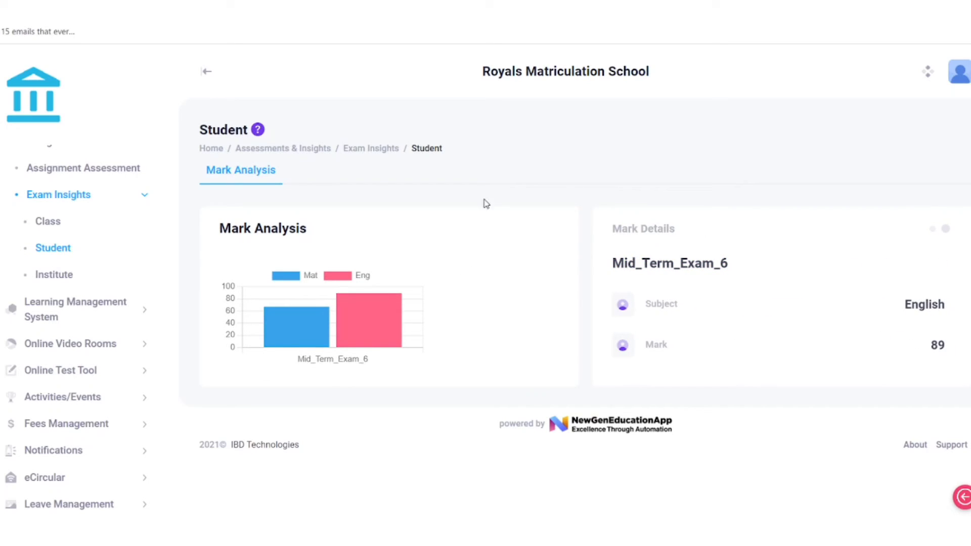
Get the institute-level exam insights for year/standard 6
left_click(69, 277)
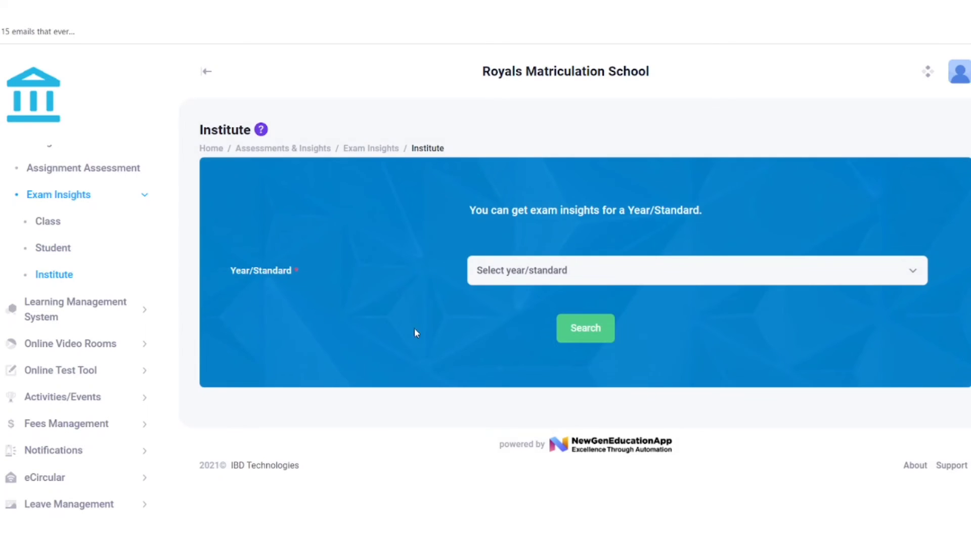
left_click(580, 272)
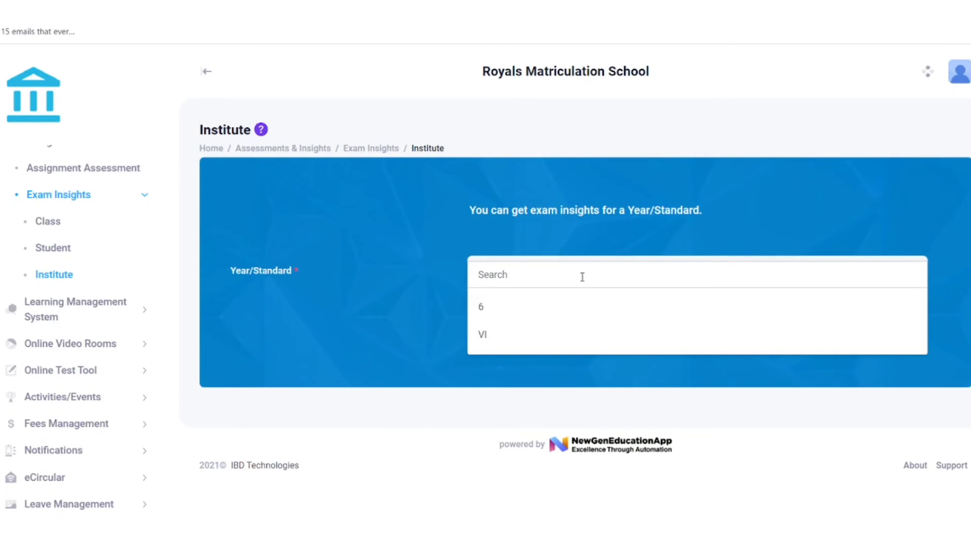
left_click(538, 311)
left_click(589, 326)
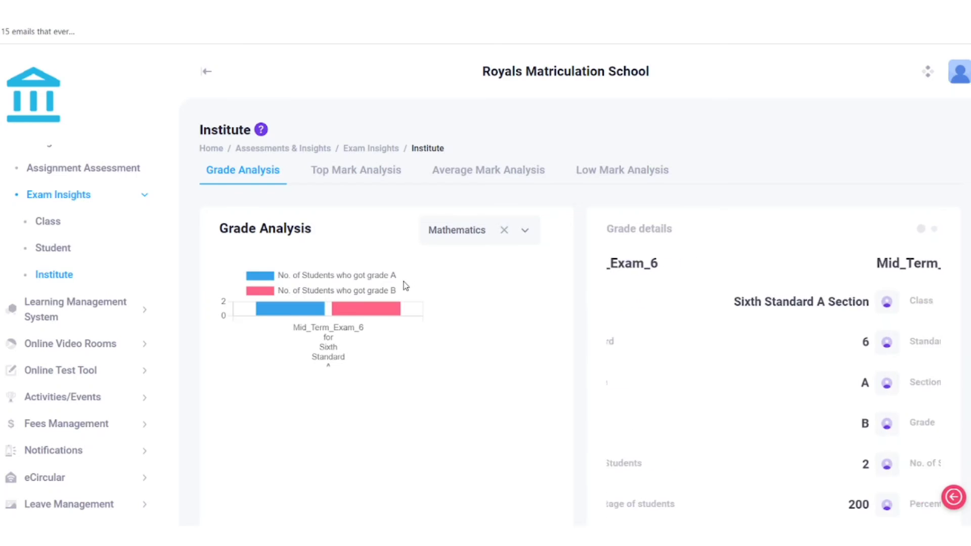
Show the institute's Grade Analysis for English and review its grade details
left_click(460, 235)
left_click(451, 273)
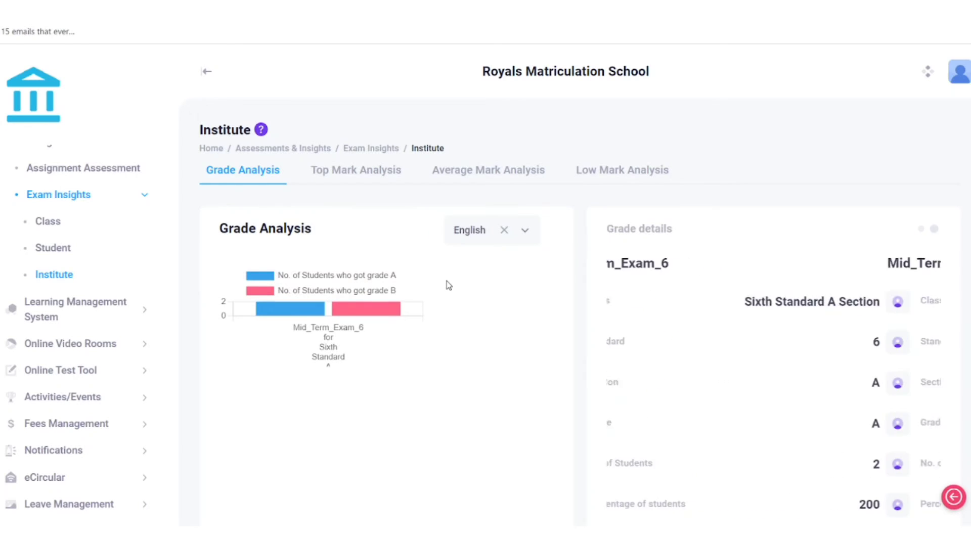
left_click_drag(608, 236, 687, 227)
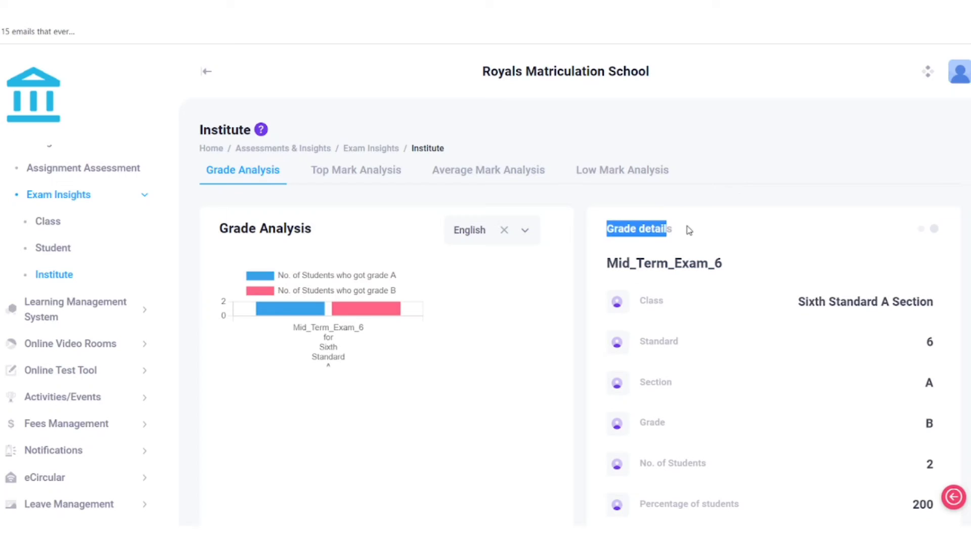
left_click(693, 229)
scroll(713, 240, "down", 1)
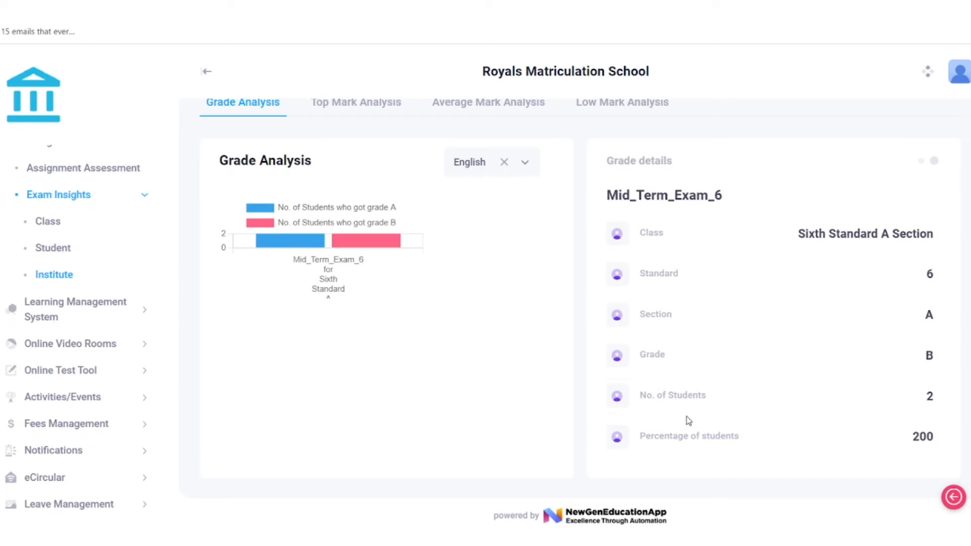
scroll(463, 354, "up", 1)
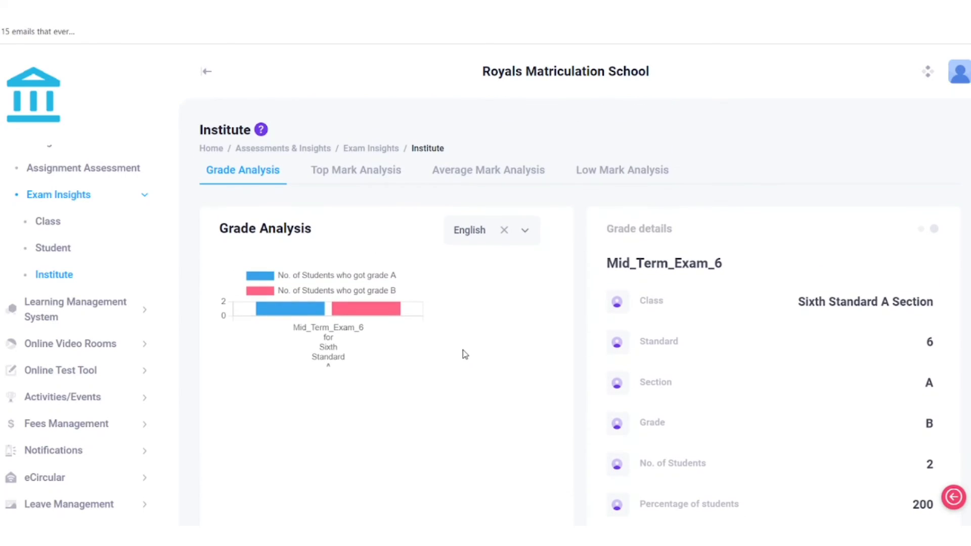
Review the institute's top, average and low mark analyses for standard 6
left_click(332, 175)
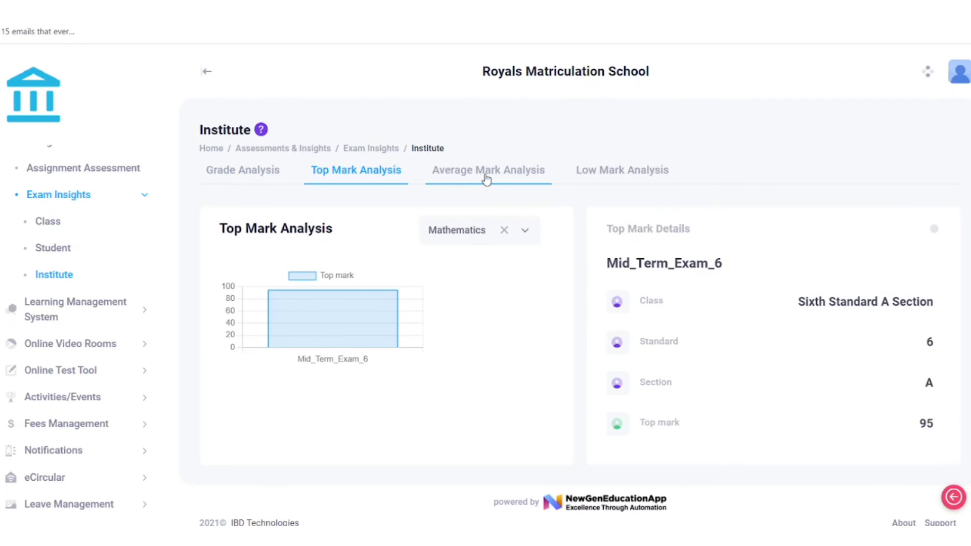
left_click(486, 176)
left_click(626, 176)
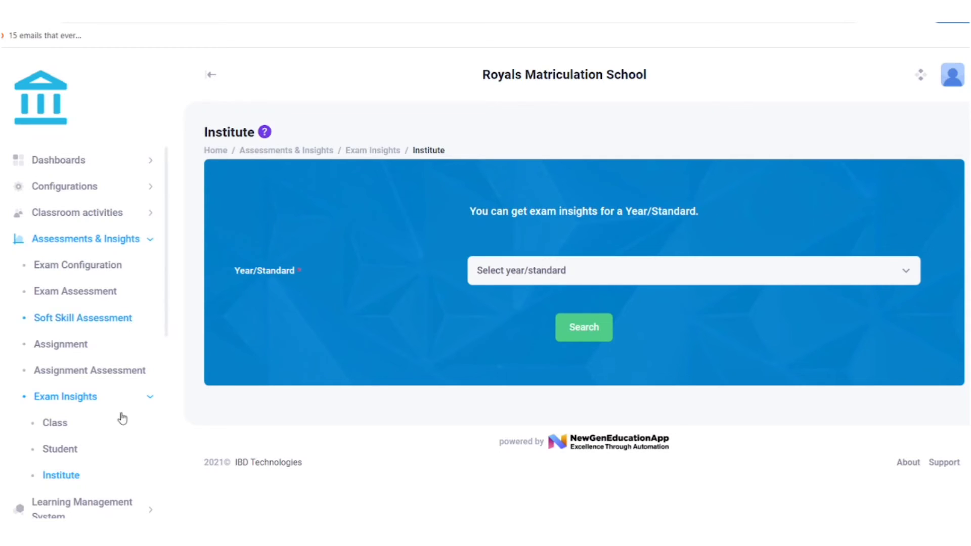
Generate the Mark Register report for Mid_Term_Exam_6 of Sixth Standard A Section
scroll(121, 420, "down", 7)
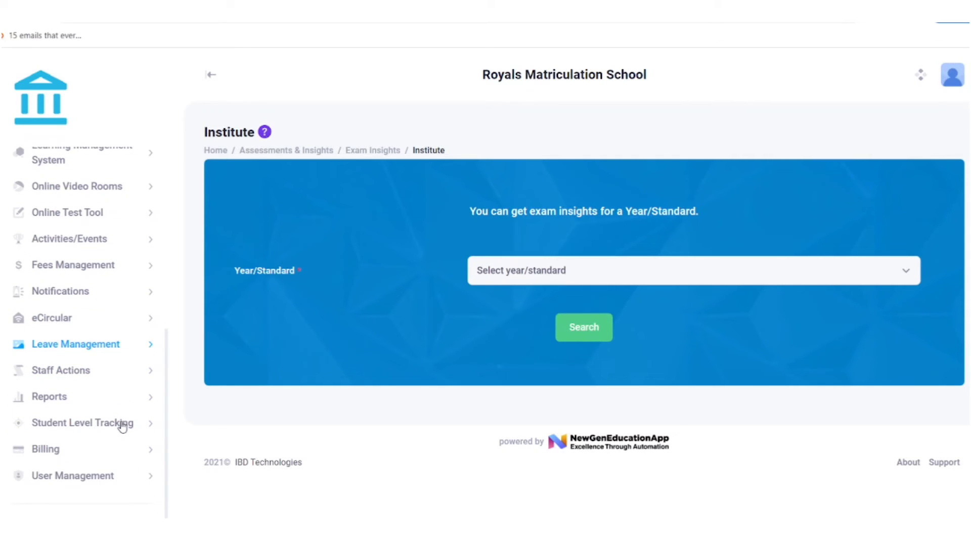
left_click(42, 396)
scroll(63, 392, "down", 5)
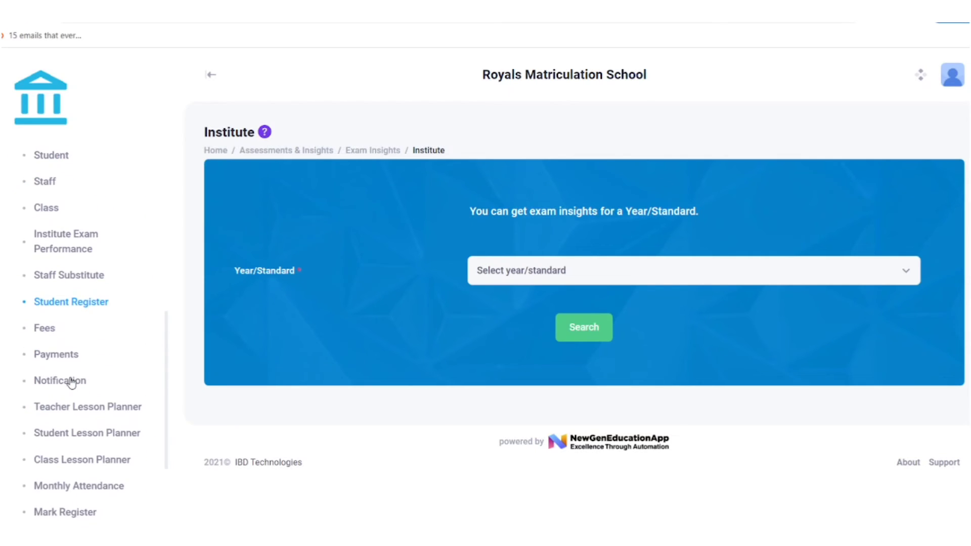
scroll(71, 382, "down", 1)
scroll(71, 383, "down", 1)
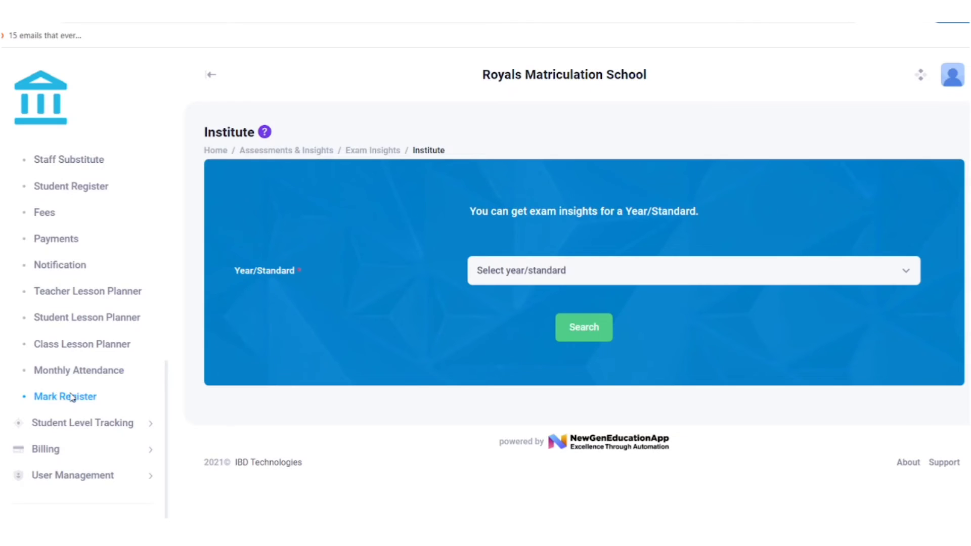
left_click(71, 398)
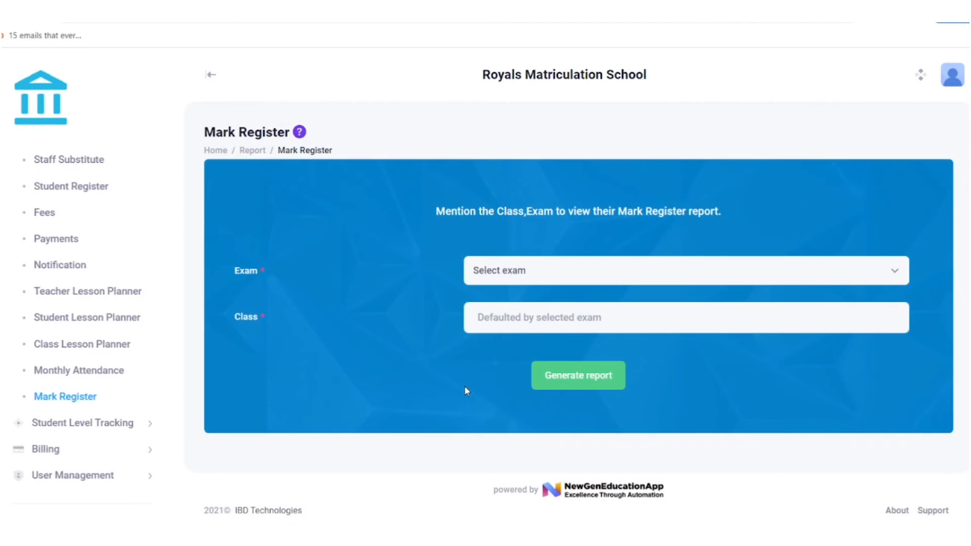
left_click(518, 283)
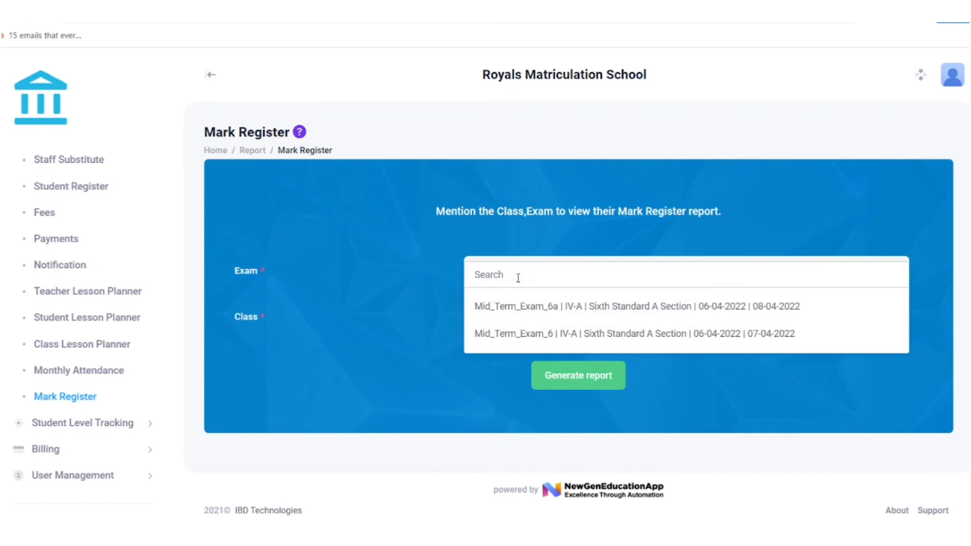
left_click(536, 341)
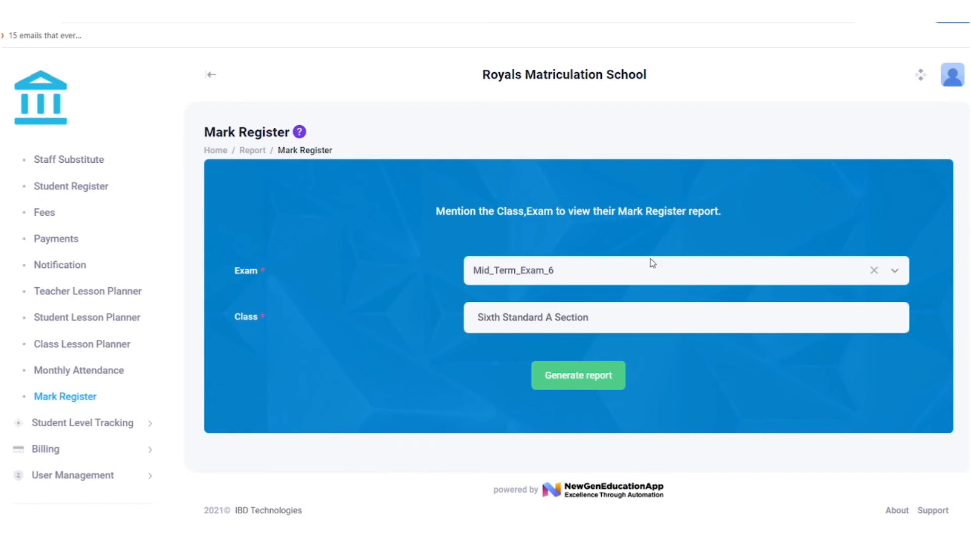
left_click(558, 375)
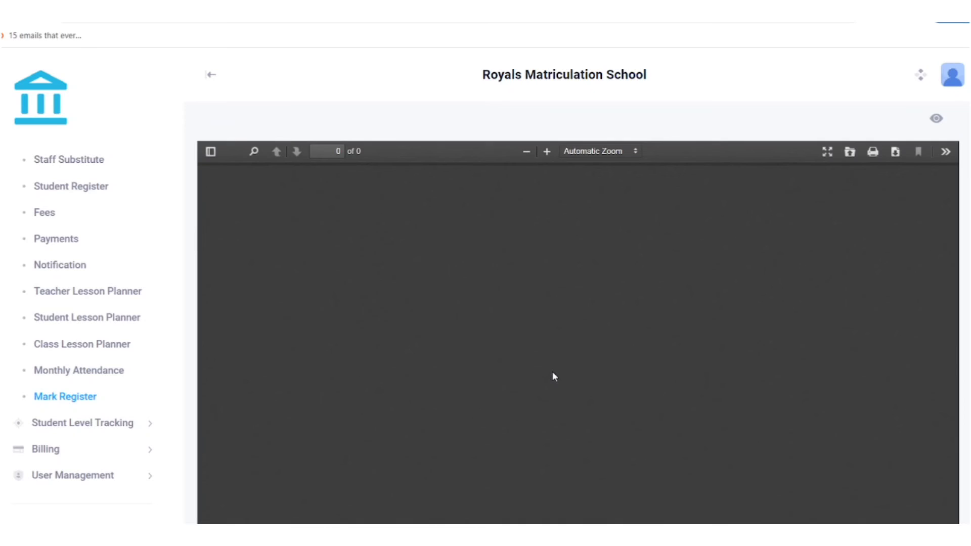
Review the student marks, Mark summary and Grade summary in the Mark Register report
scroll(552, 377, "down", 2)
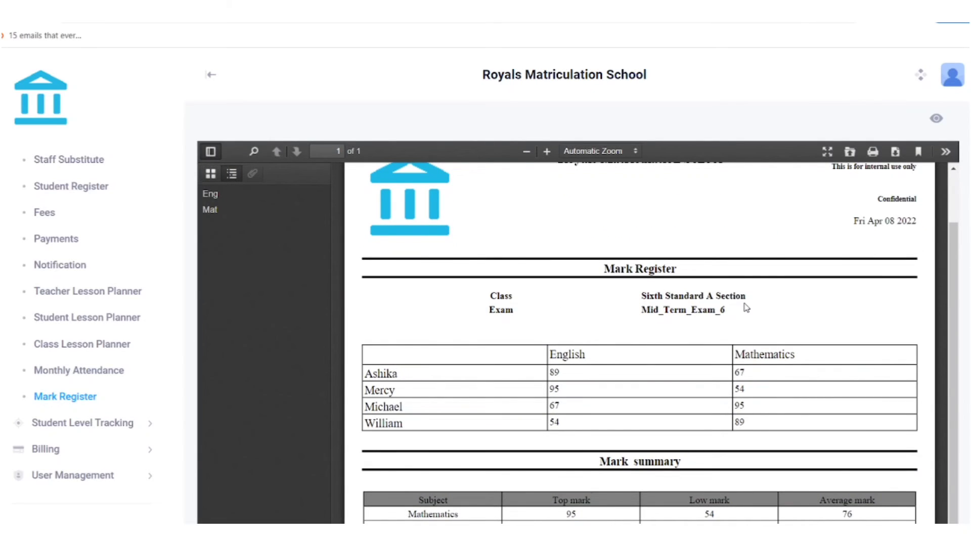
scroll(723, 309, "down", 2)
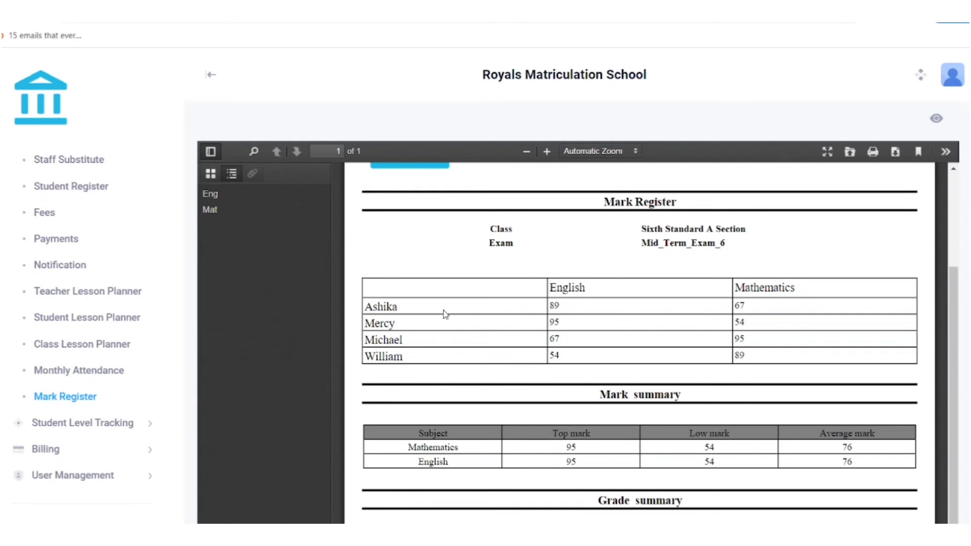
scroll(685, 307, "down", 3)
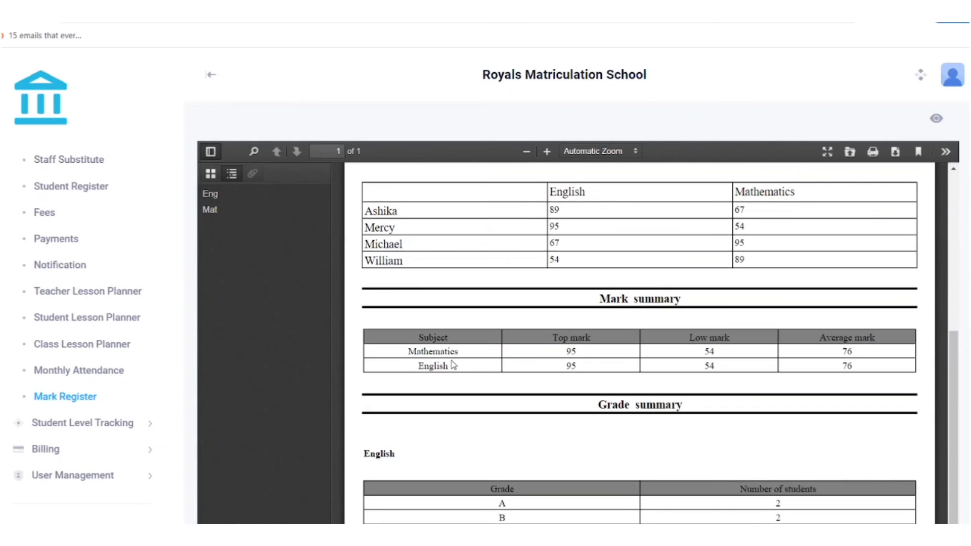
scroll(452, 365, "down", 1)
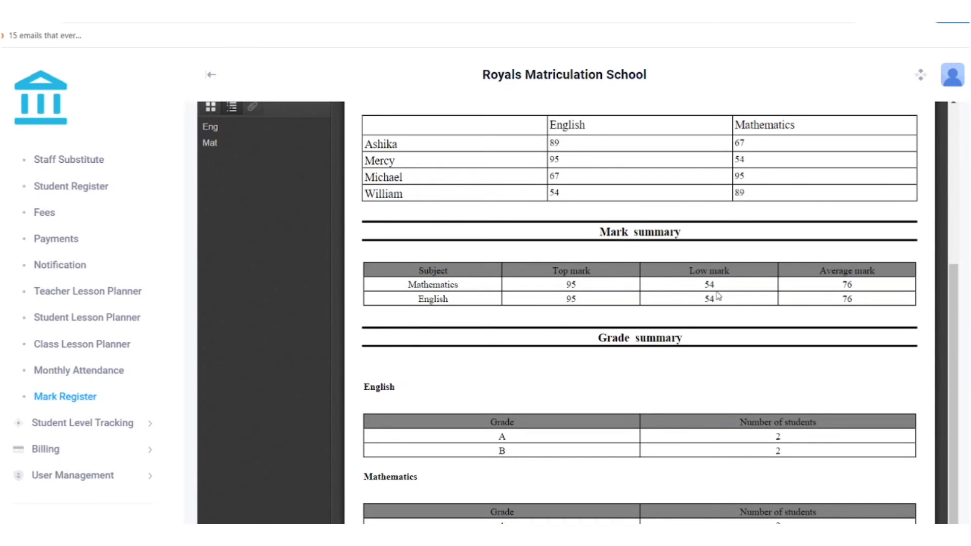
scroll(667, 344, "down", 3)
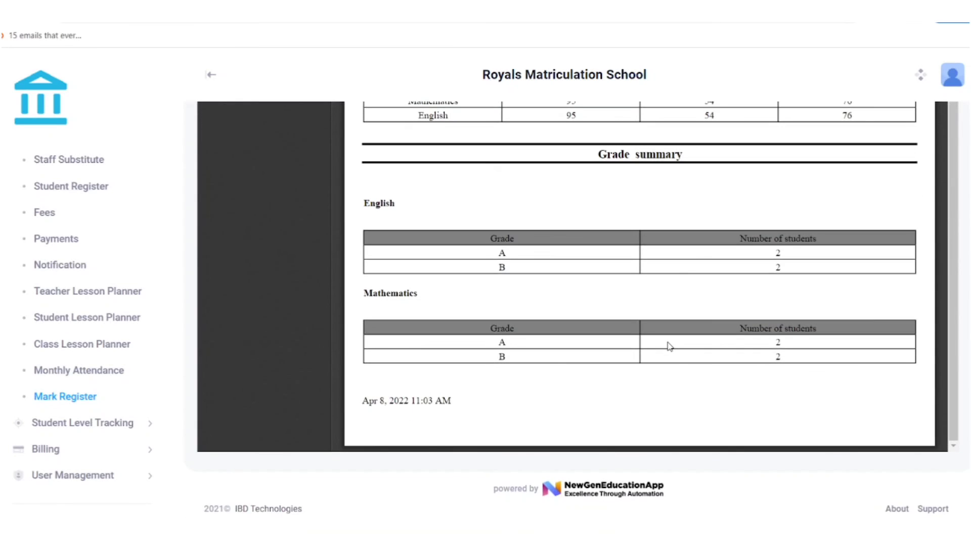
scroll(672, 366, "up", 3)
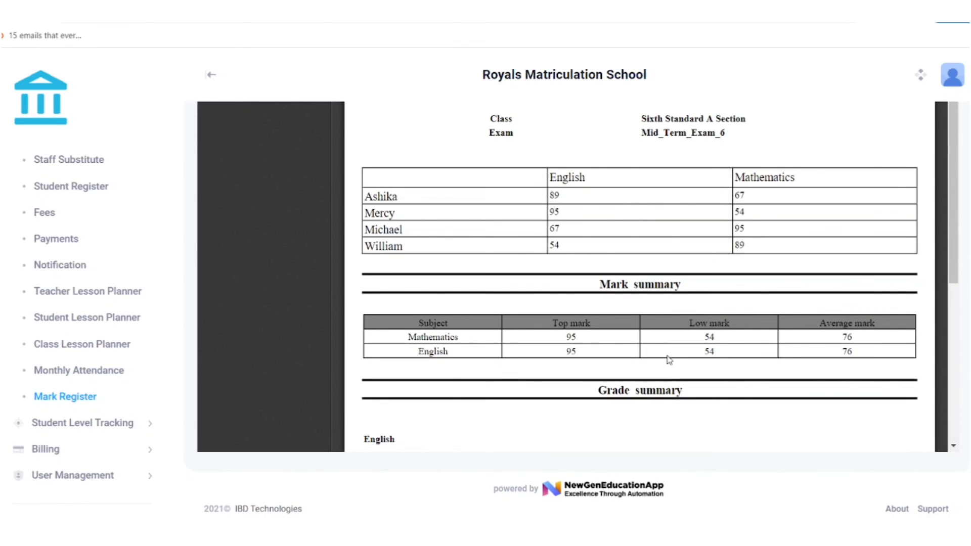
scroll(627, 294, "up", 5)
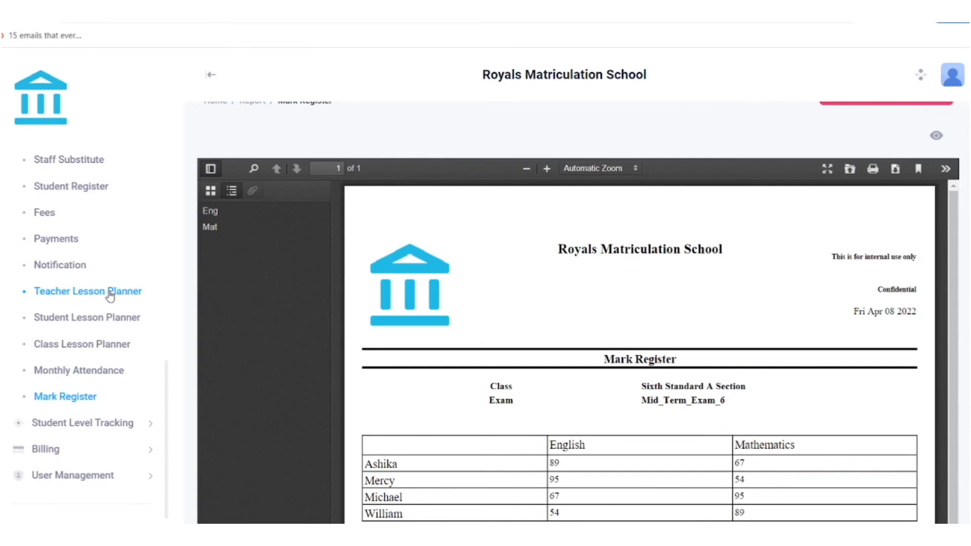
Generate the Institute Exam Performance report for year/standard 6
scroll(110, 295, "up", 3)
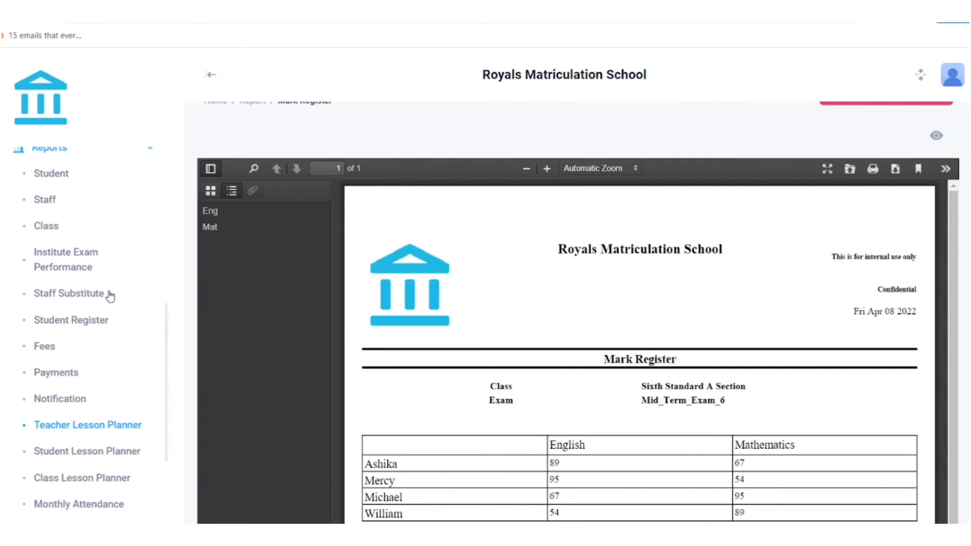
left_click(83, 263)
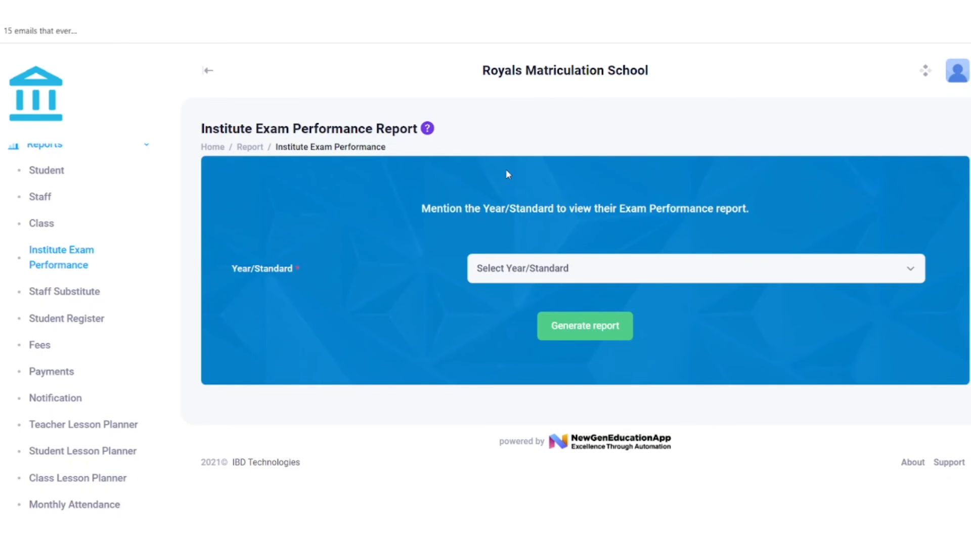
left_click(497, 277)
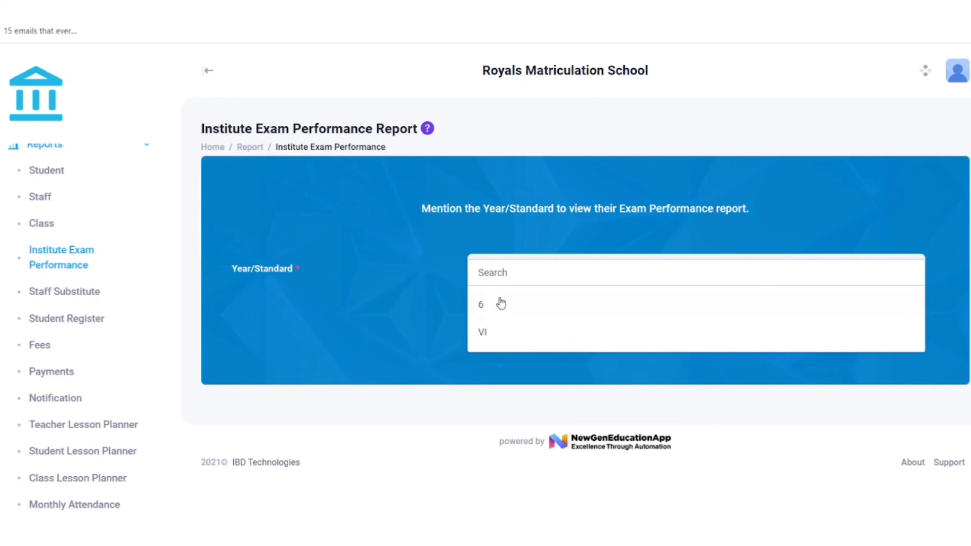
left_click(499, 302)
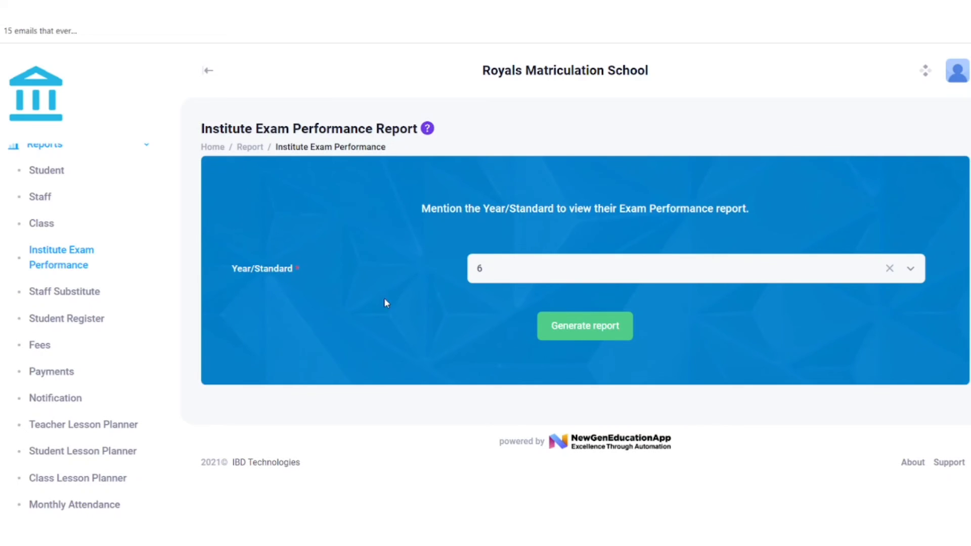
left_click(585, 329)
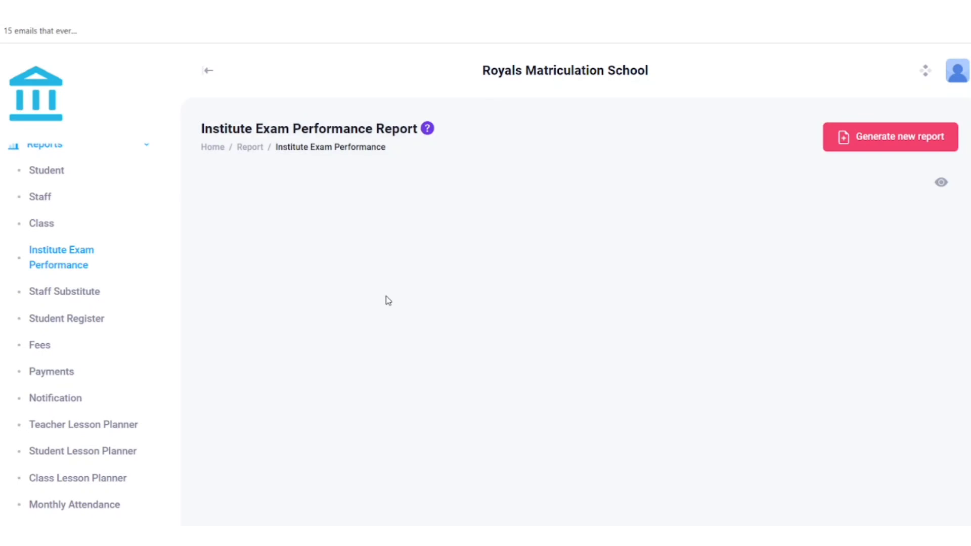
Review the grade-wise and mark comparison charts and tables for English and Mathematics in the performance report
scroll(524, 174, "down", 2)
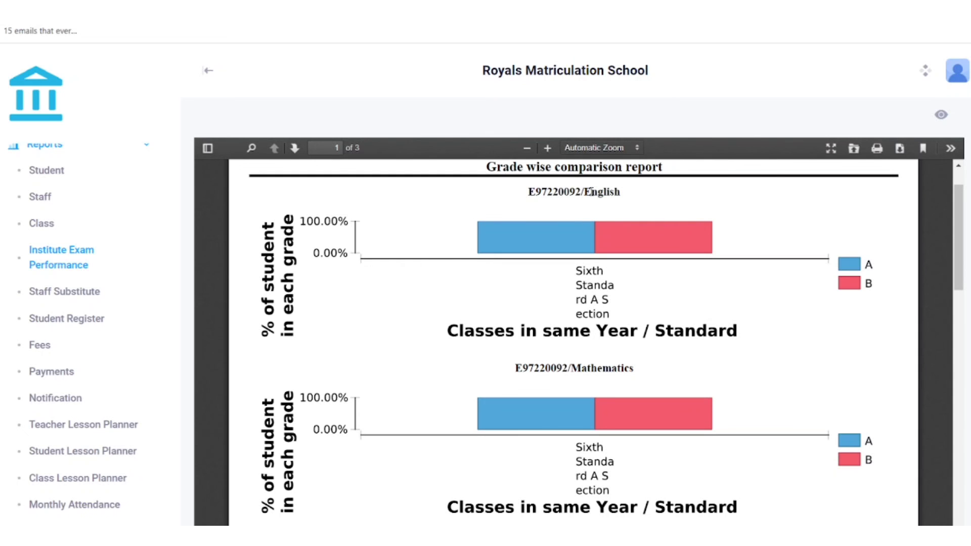
left_click_drag(591, 192, 629, 194)
left_click(652, 209)
scroll(653, 209, "down", 3)
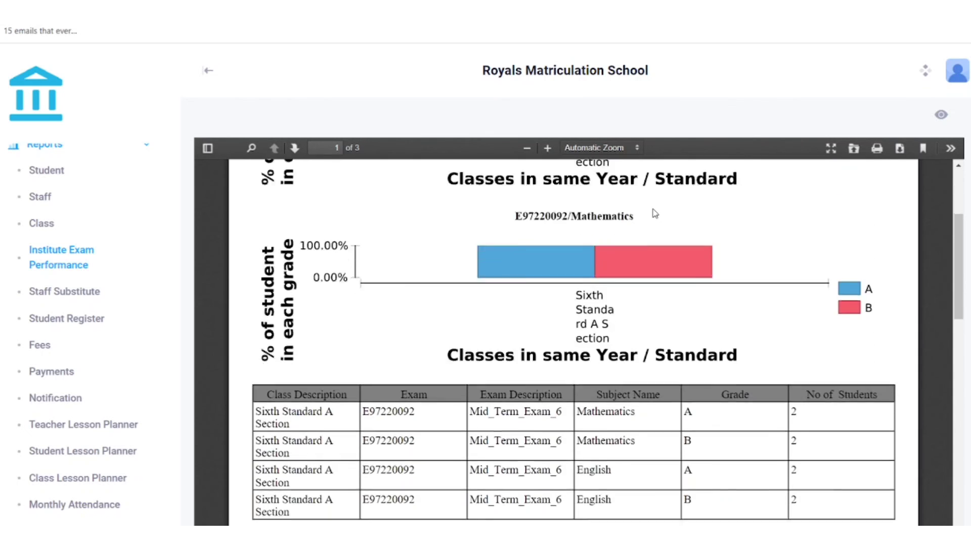
scroll(652, 209, "down", 10)
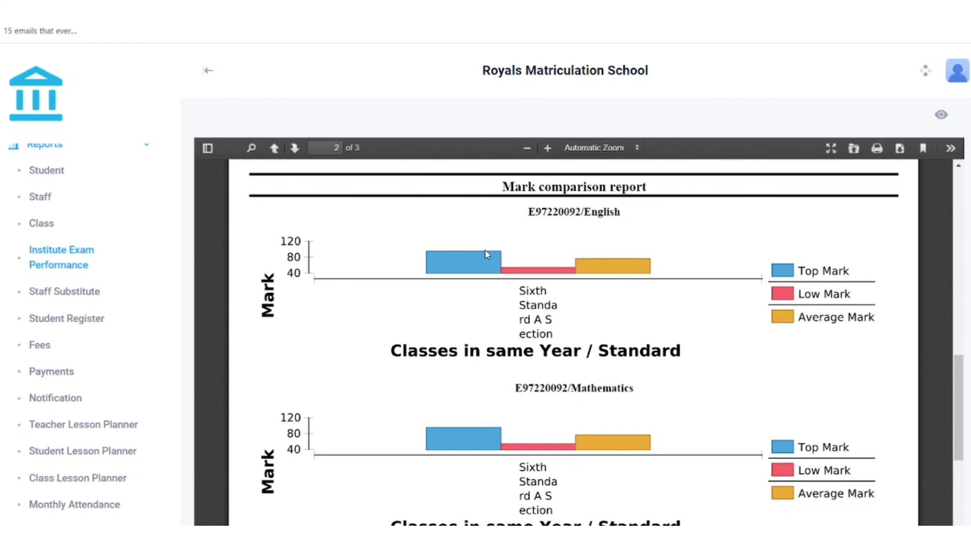
scroll(689, 247, "down", 10)
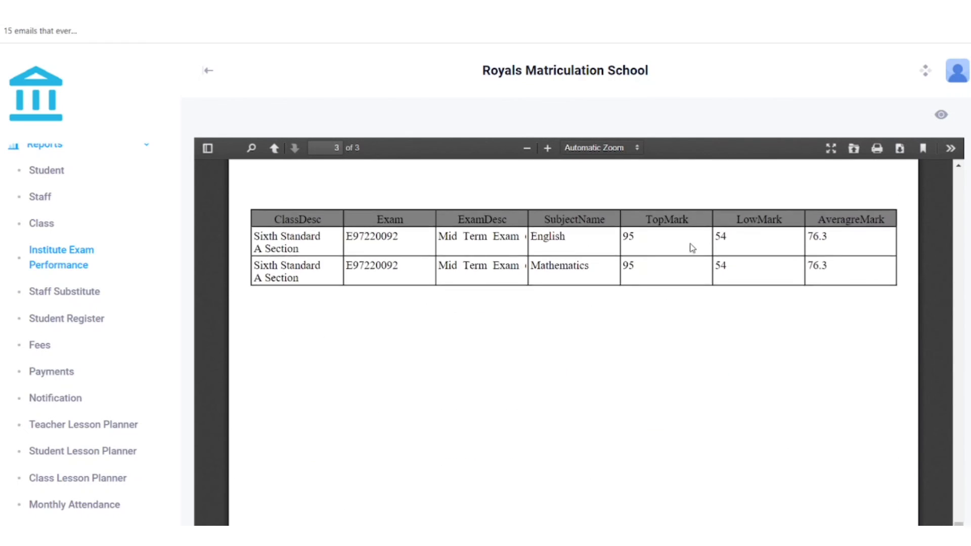
scroll(692, 247, "up", 15)
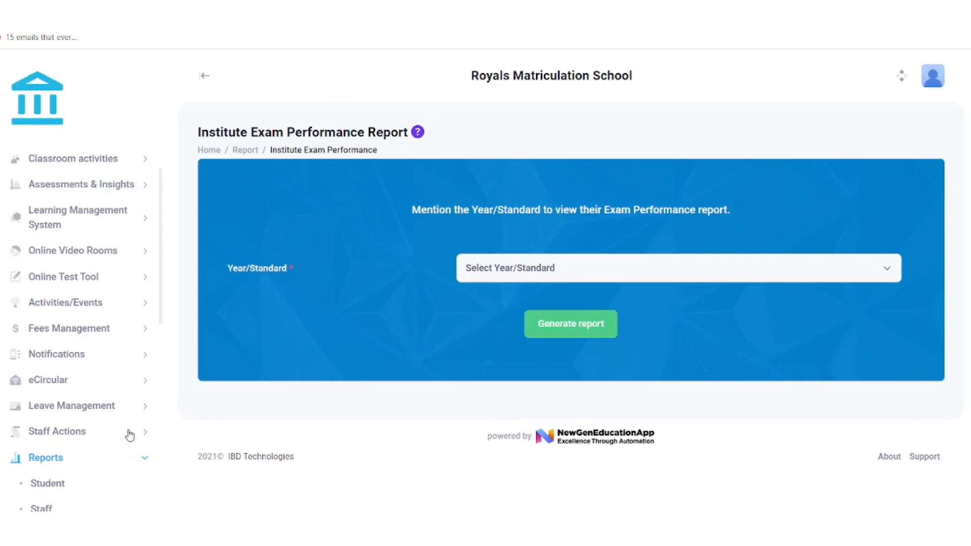
Search the progress card parent signature tracking for class VI-A and exam Mid_Term_Exam
scroll(69, 210, "up", 2)
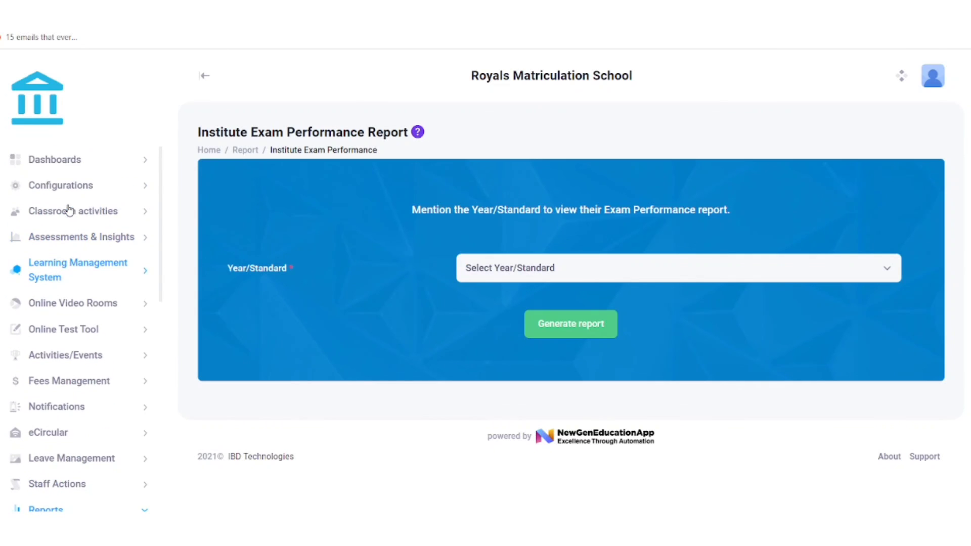
left_click(70, 214)
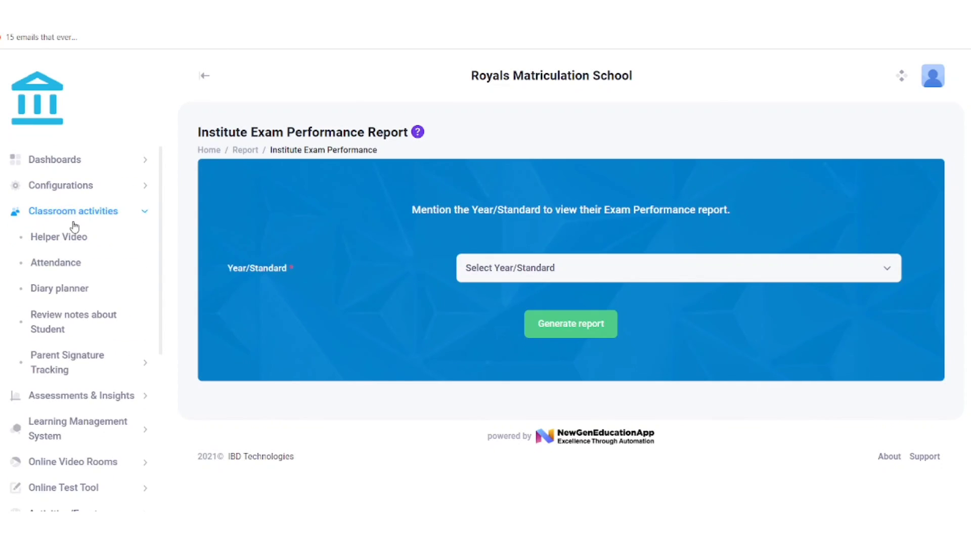
scroll(73, 223, "down", 5)
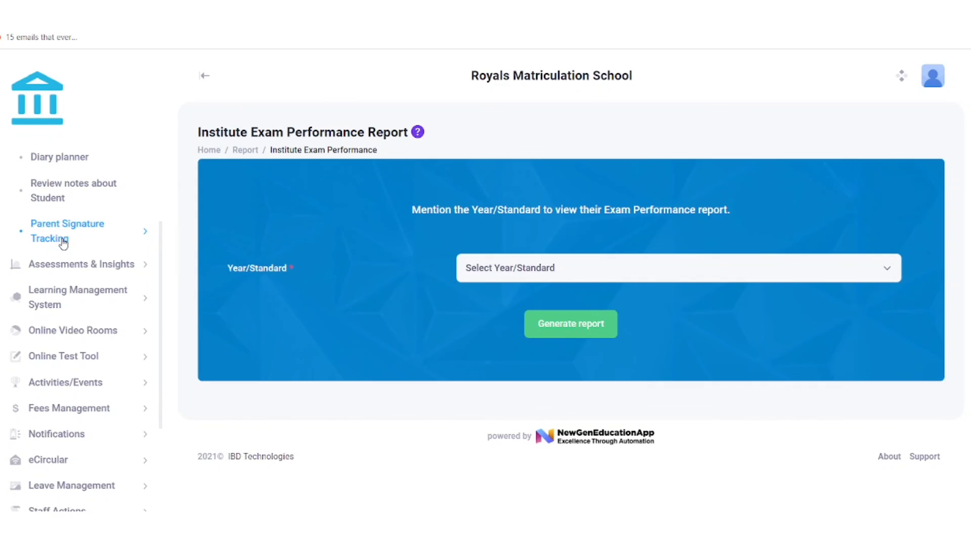
left_click(63, 242)
scroll(81, 241, "down", 1)
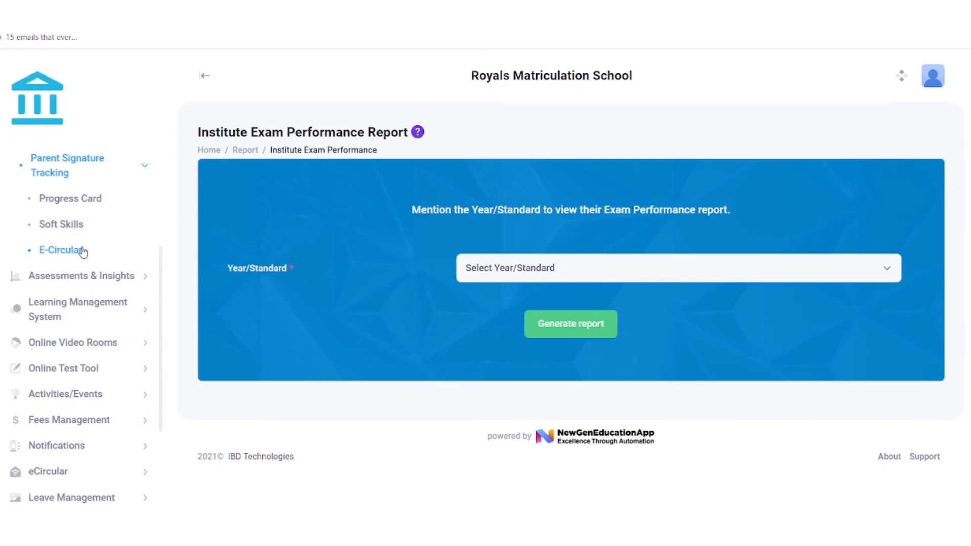
left_click(93, 206)
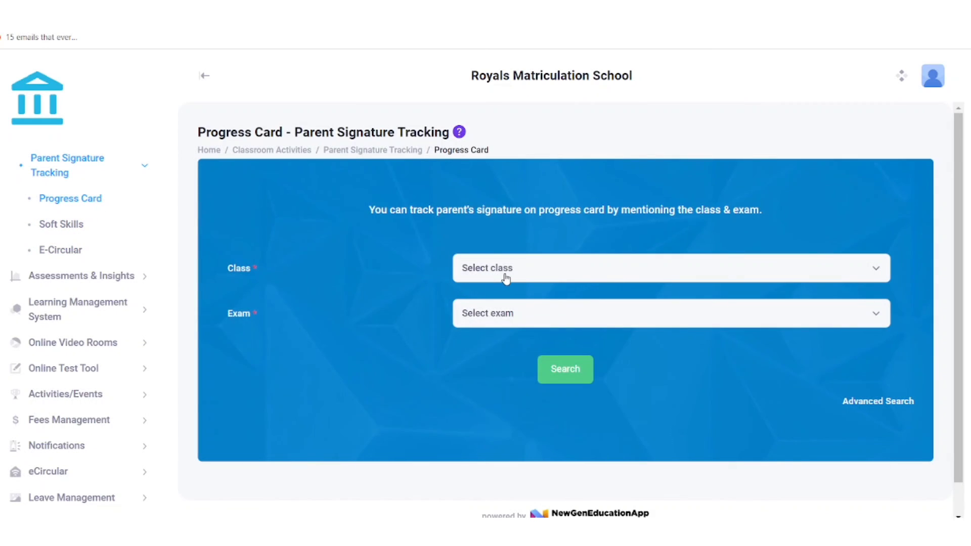
left_click(504, 278)
left_click(501, 330)
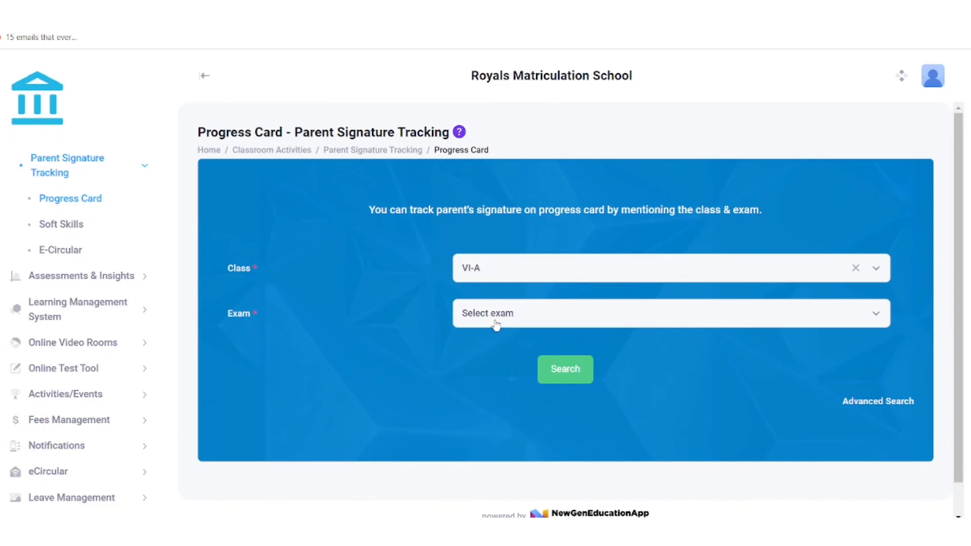
left_click(494, 319)
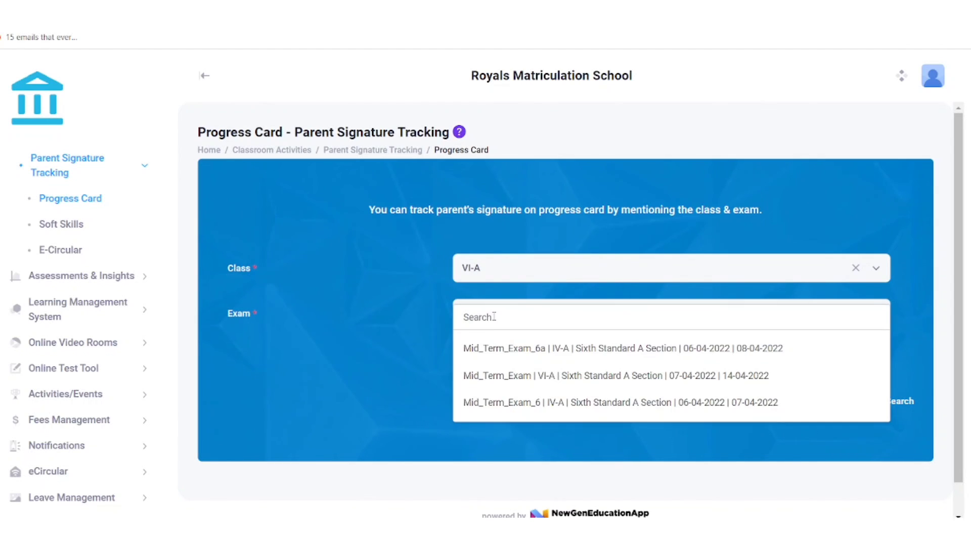
left_click(493, 374)
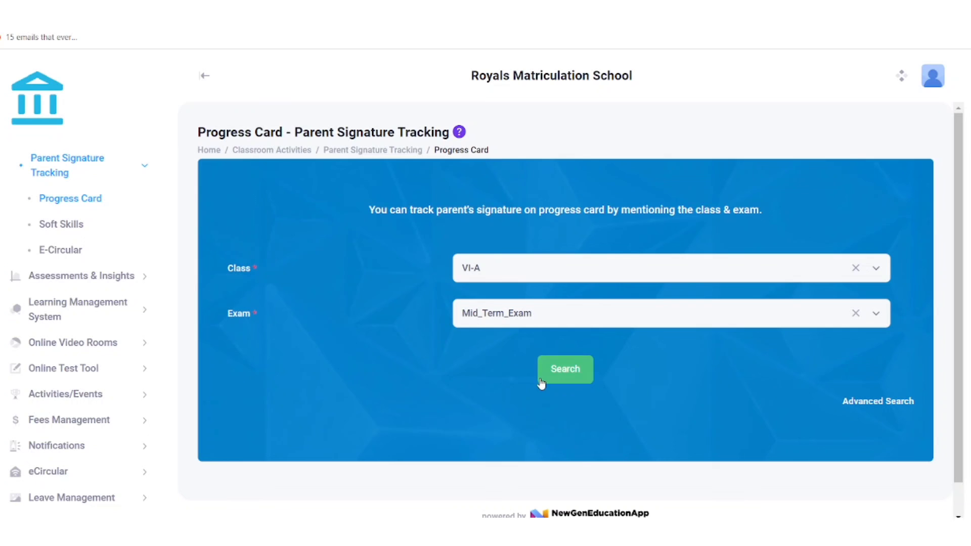
left_click(552, 378)
Review the parent signature status, marks and ranks on the listed students' progress cards
scroll(460, 341, "down", 8)
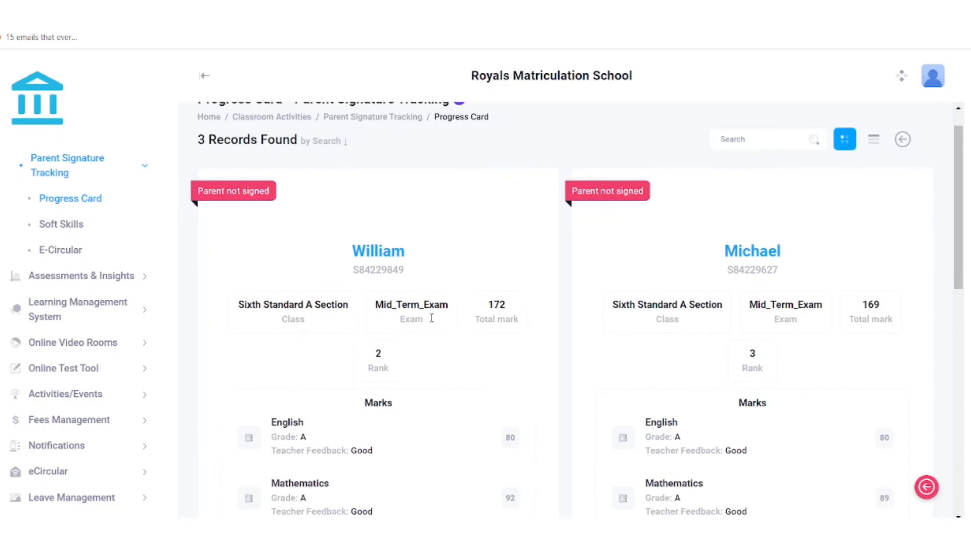
scroll(432, 322, "up", 8)
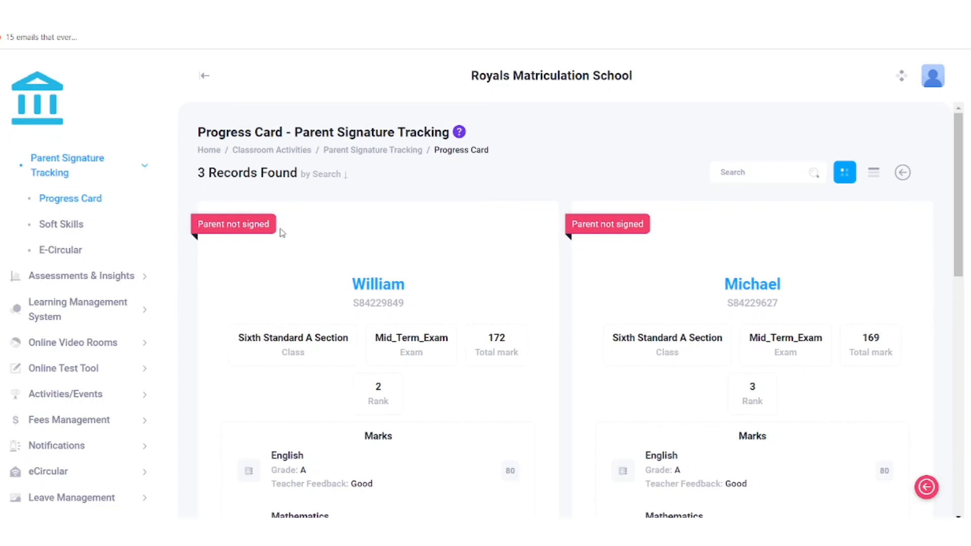
scroll(412, 247, "down", 8)
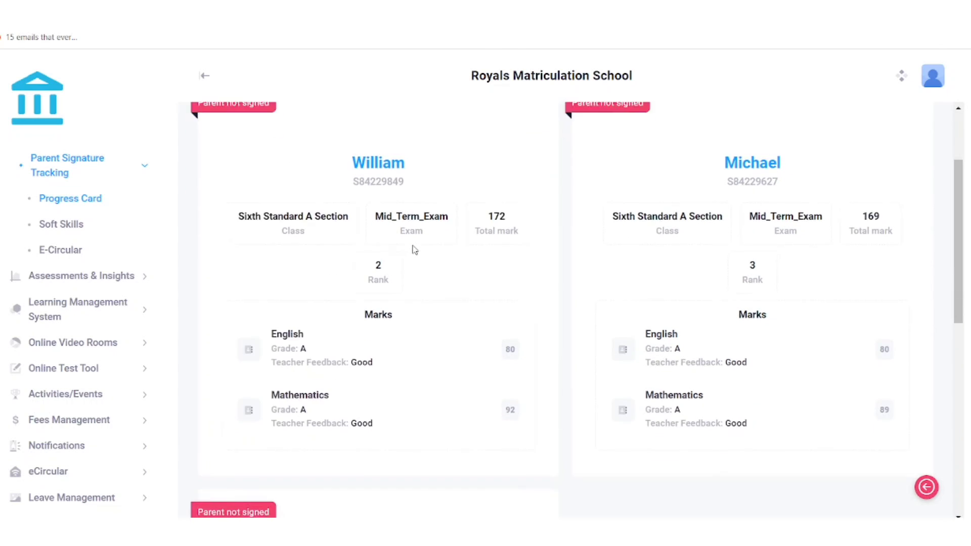
Search the soft skills parent signature tracking for class IV-A and exam Mid_Term_Exam_6a
scroll(412, 248, "up", 7)
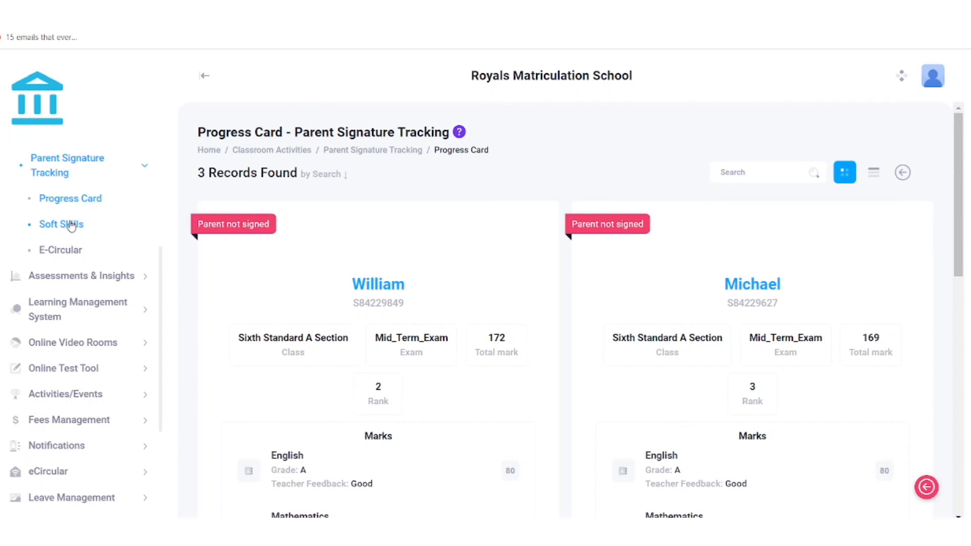
left_click(72, 225)
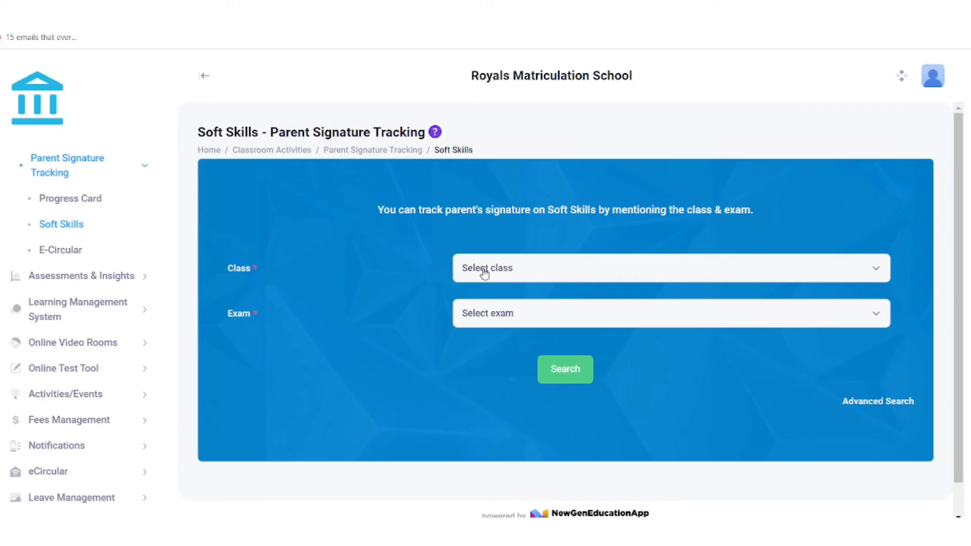
left_click(484, 270)
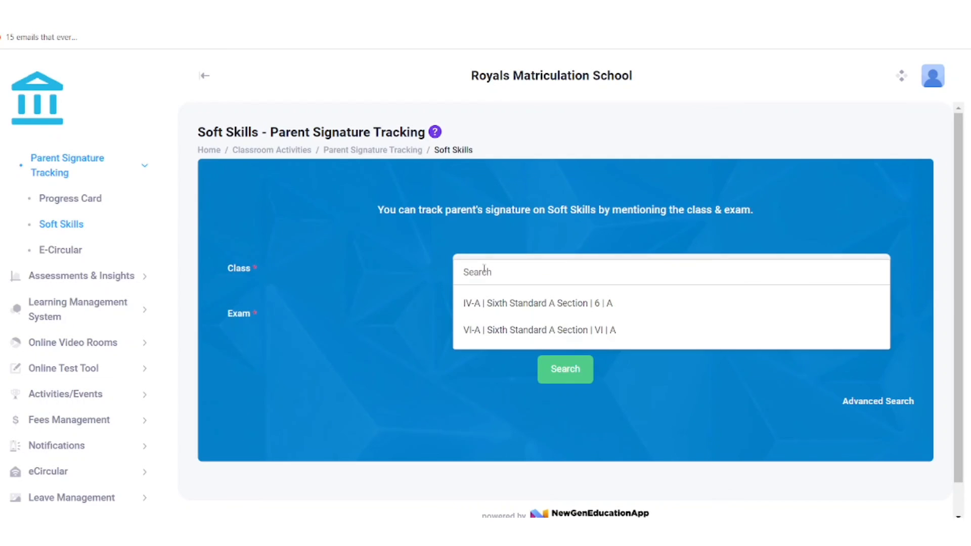
left_click(500, 306)
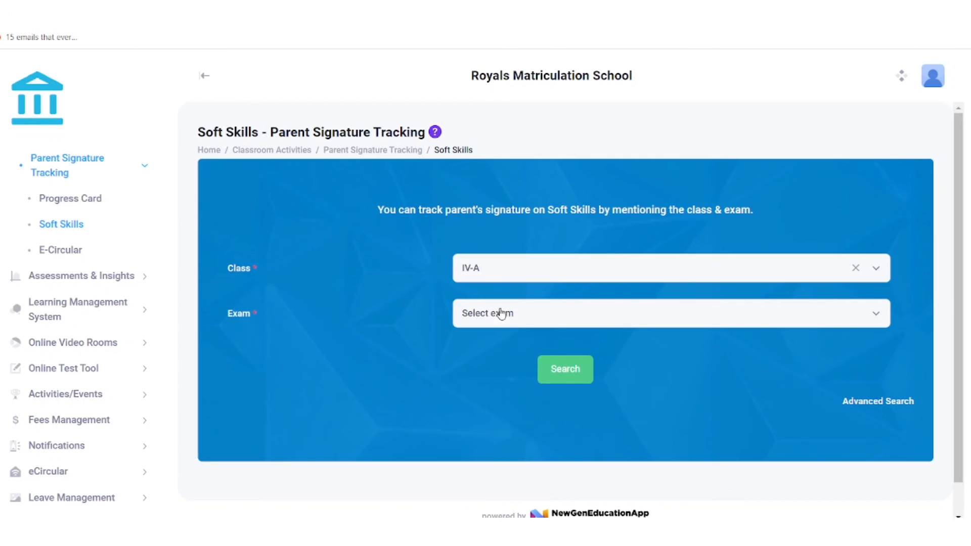
left_click(475, 315)
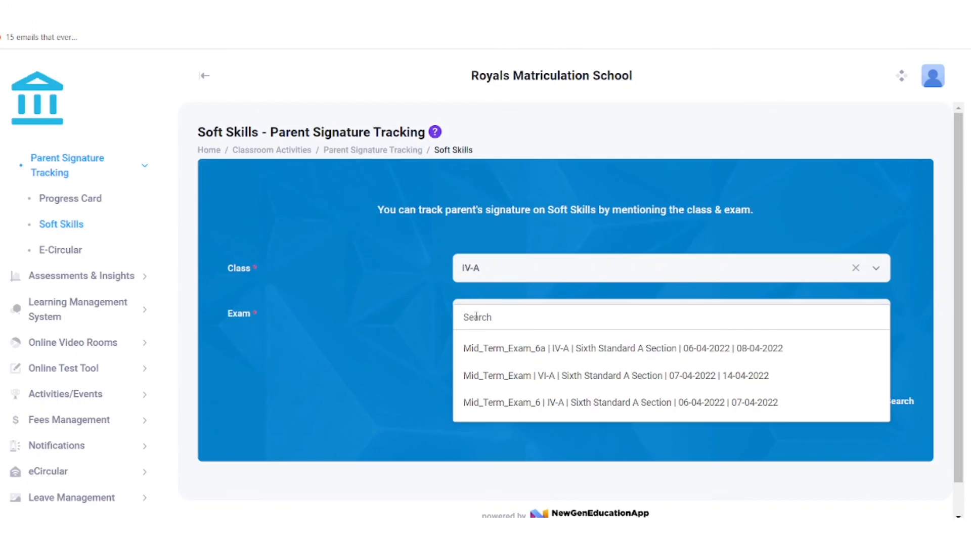
left_click(475, 345)
left_click(563, 383)
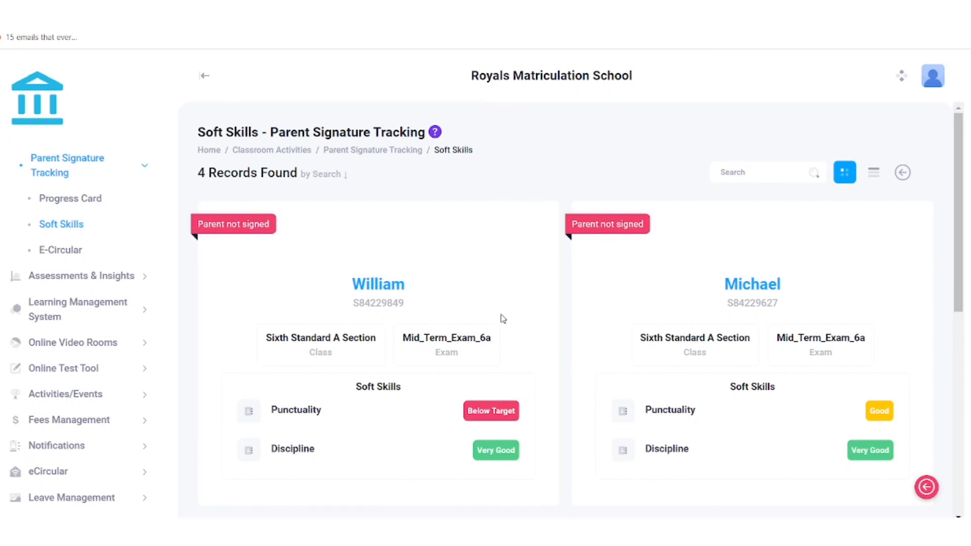
Review the parent signature status and the punctuality and discipline ratings on each listed student's soft skills card
scroll(503, 319, "down", 4)
scroll(503, 318, "up", 3)
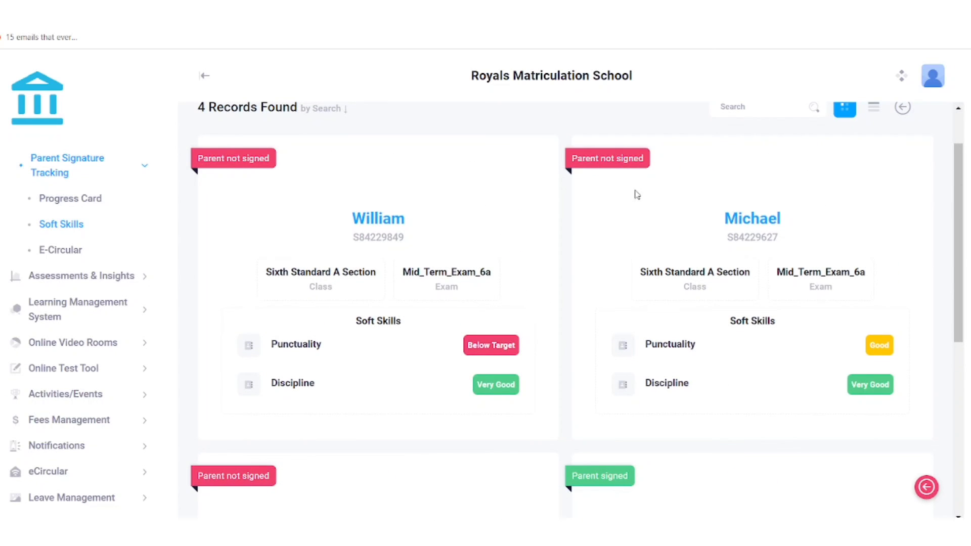
scroll(578, 206, "down", 4)
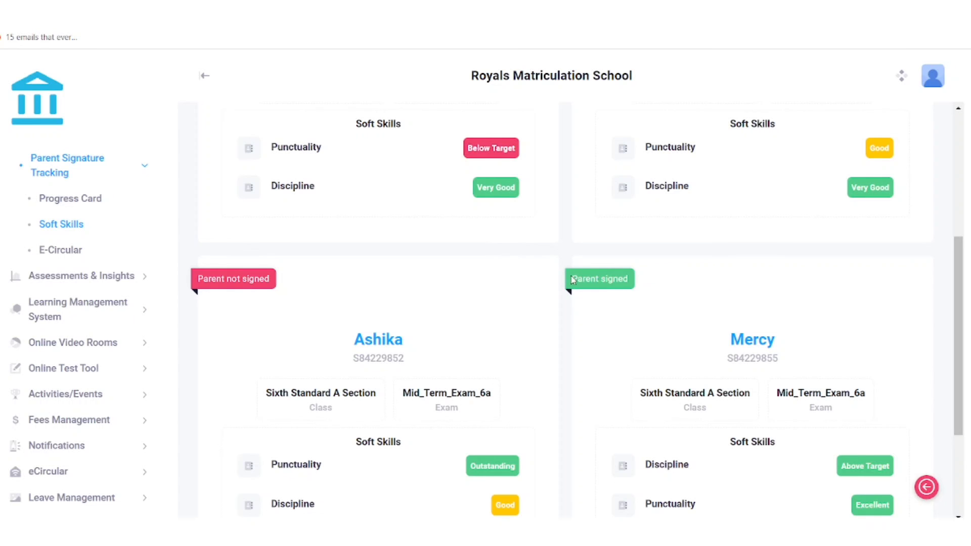
scroll(600, 340, "down", 4)
scroll(599, 349, "up", 5)
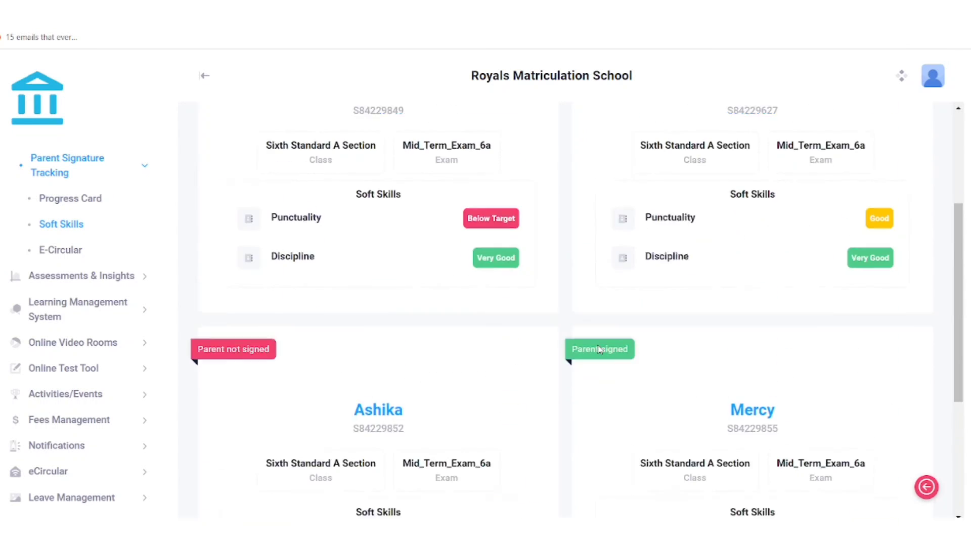
scroll(599, 349, "up", 4)
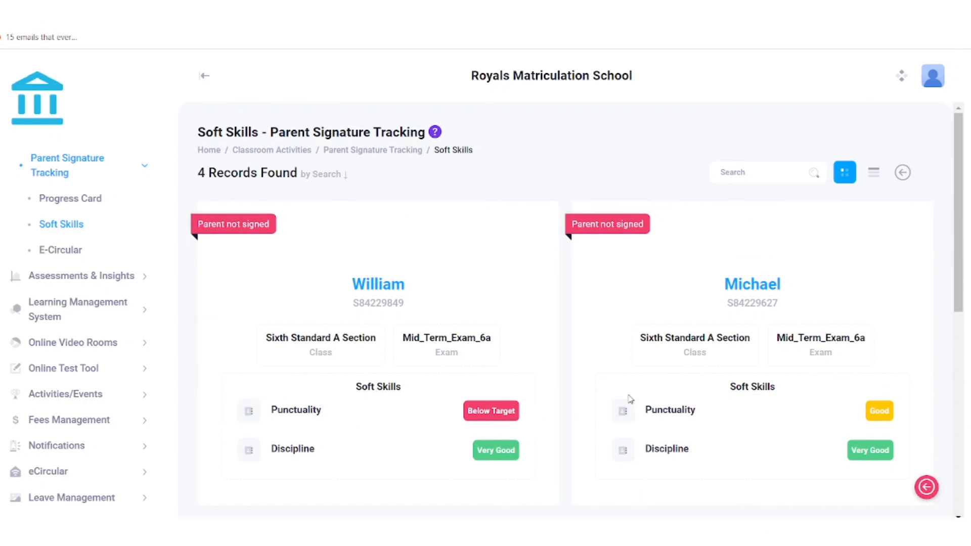